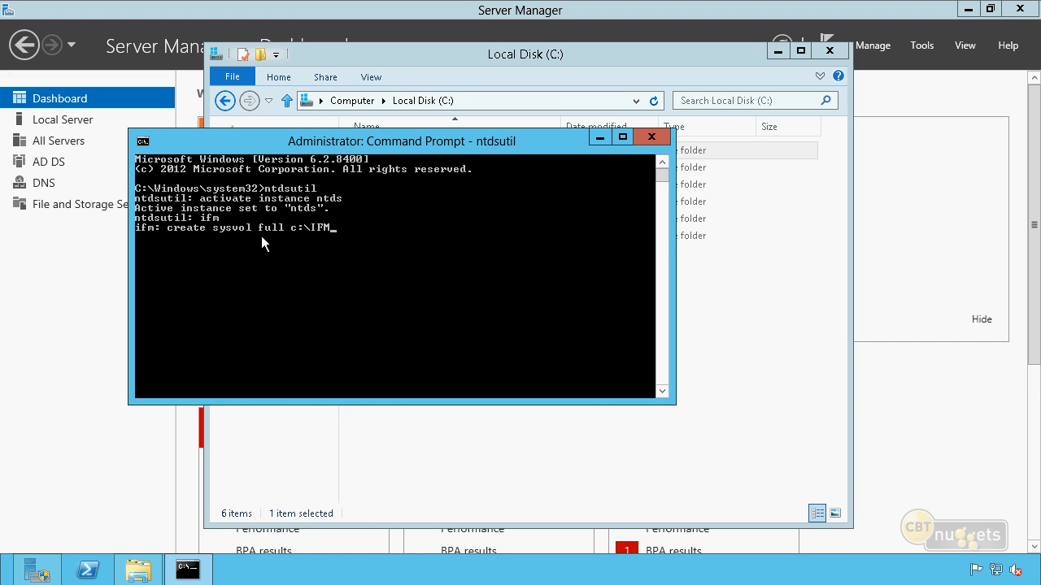
# Open the ifm folder on drive C: and check the combined size of its three subfolders in their properties
pyautogui.click(701, 339)
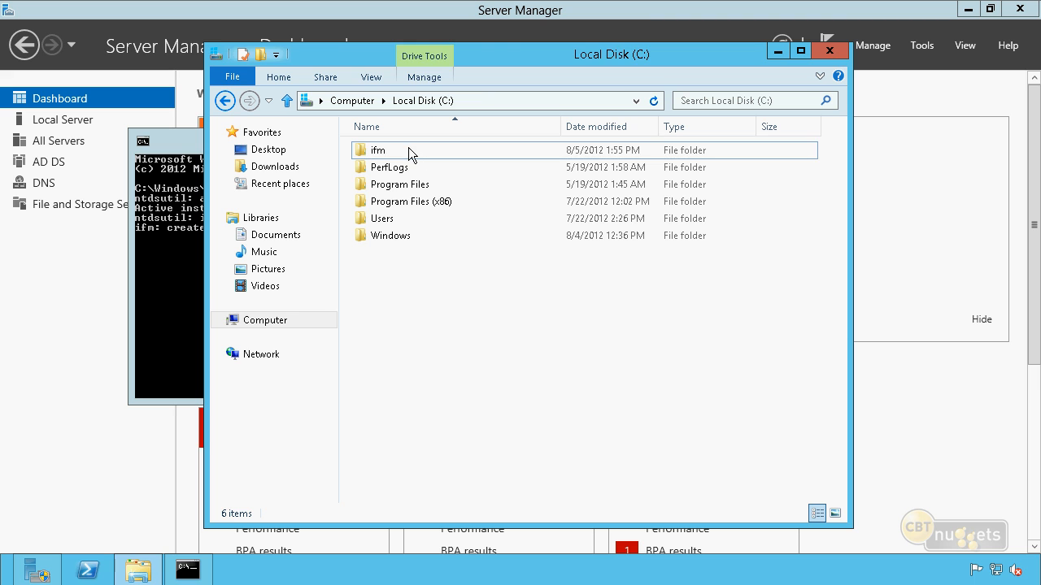
pyautogui.click(409, 149)
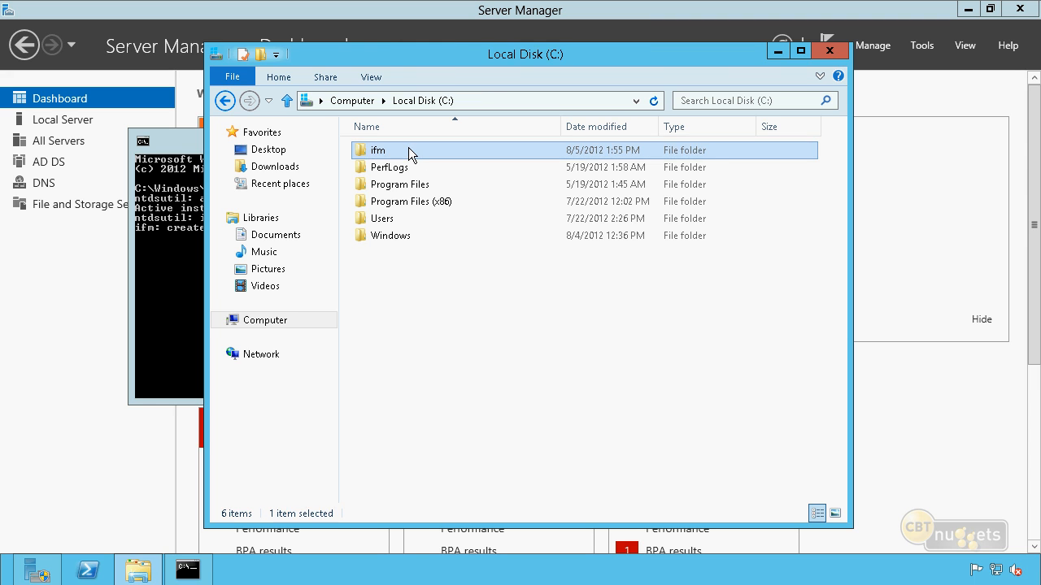
pyautogui.doubleClick(408, 149)
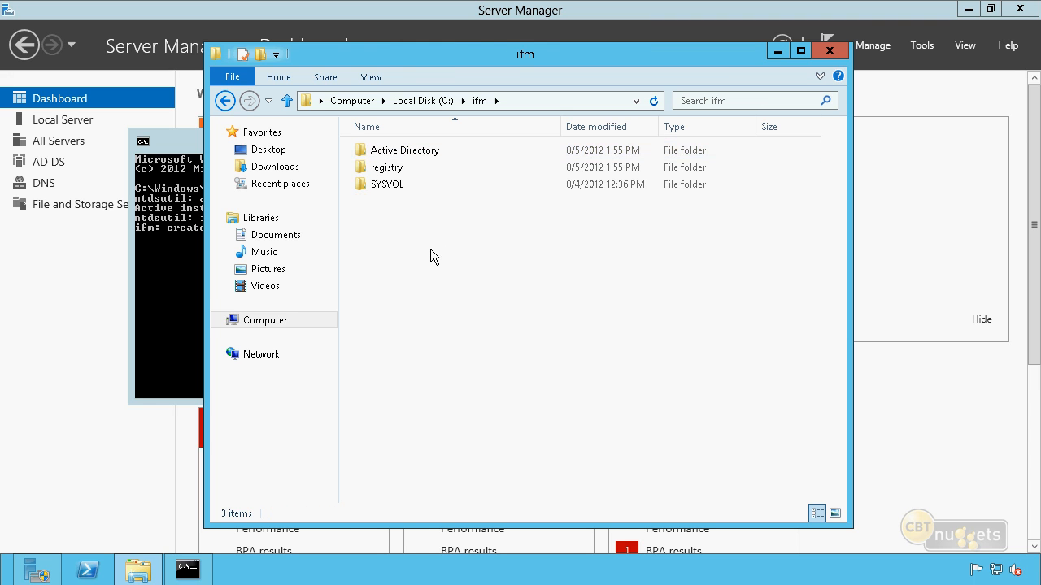
pyautogui.moveTo(430, 249); pyautogui.dragTo(421, 189)
pyautogui.rightClick(421, 189)
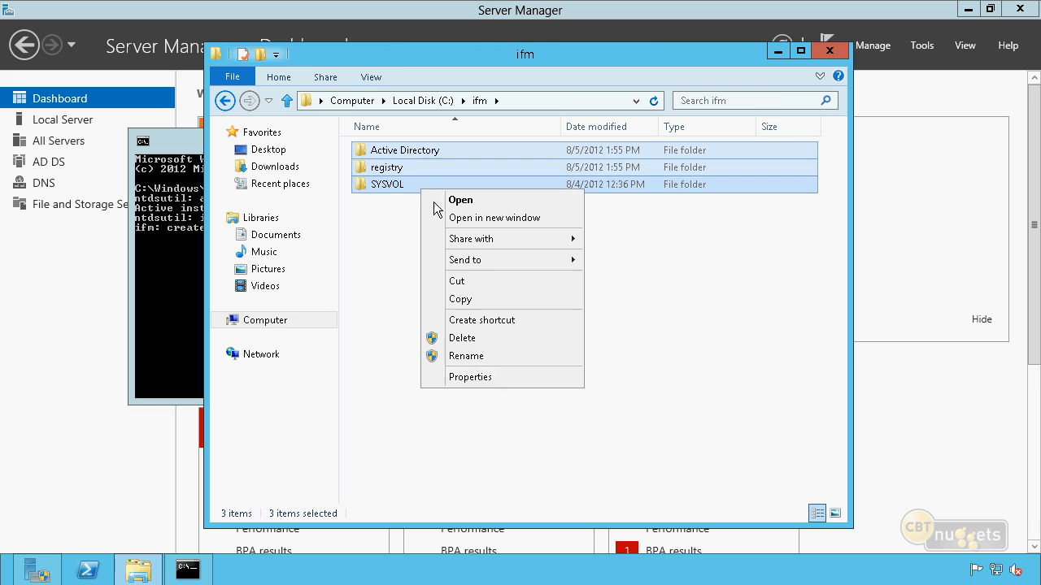
pyautogui.click(470, 379)
pyautogui.click(514, 324)
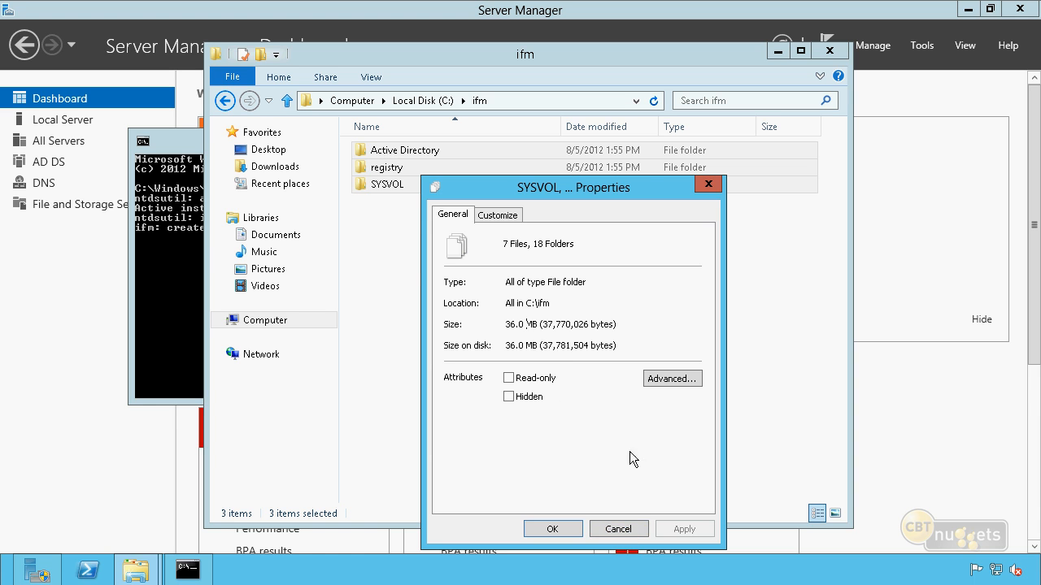
pyautogui.click(641, 529)
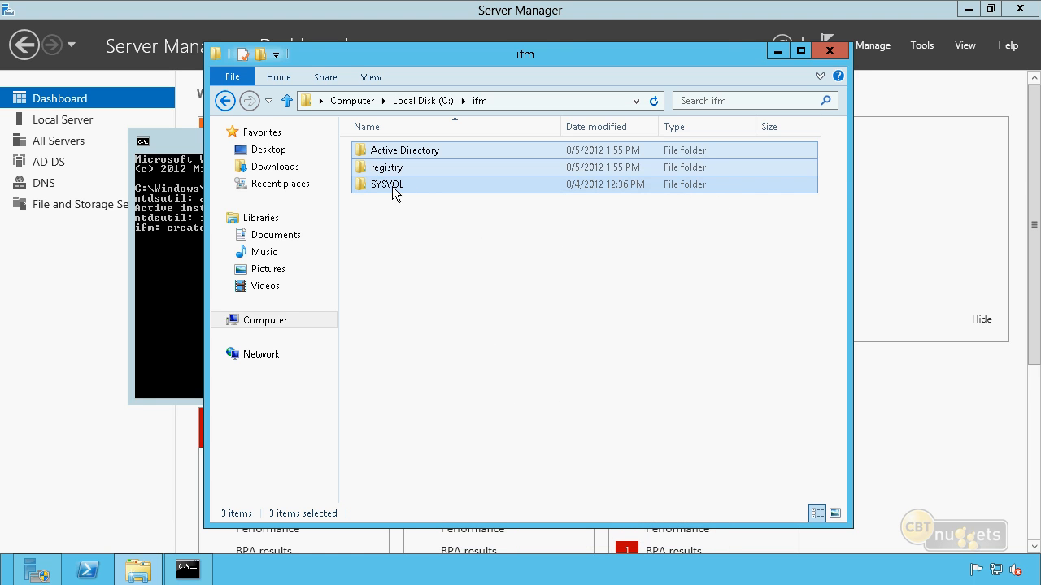
# Inspect the contents of the Active Directory and registry folders inside ifm, returning to the ifm folder
pyautogui.doubleClick(418, 151)
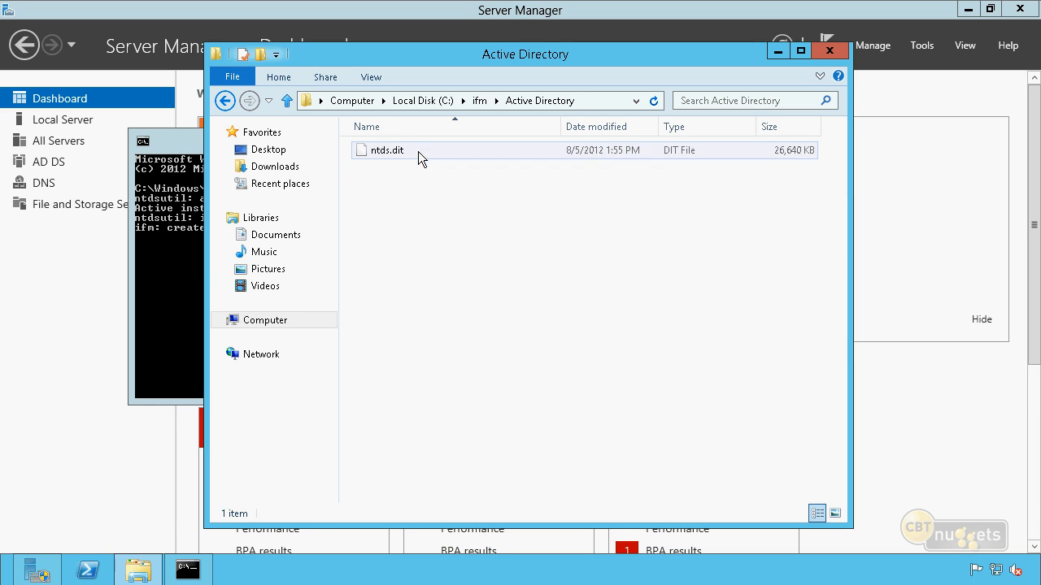
pyautogui.click(418, 151)
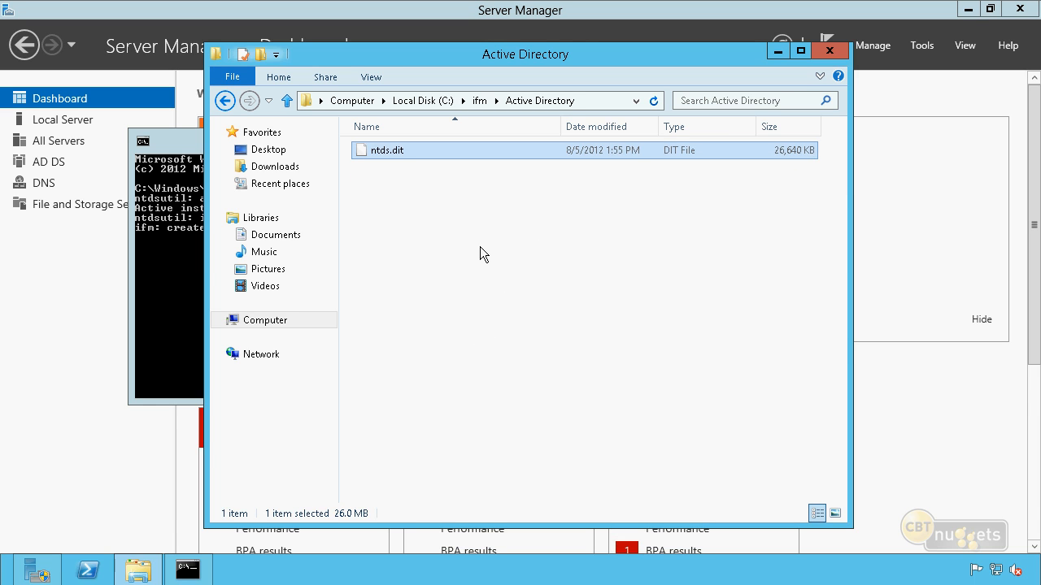
pyautogui.press('BackSpace')
pyautogui.doubleClick(388, 168)
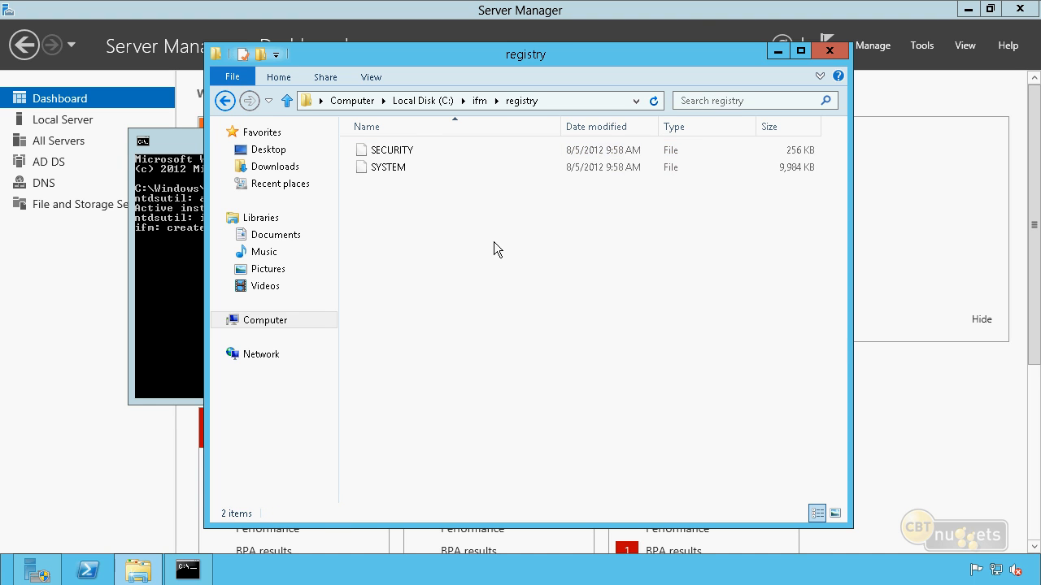
pyautogui.press('BackSpace')
# Inspect the scripts and Policies folders under SYSVOL\nuggetlab.com, and return to the ifm folder
pyautogui.doubleClick(408, 187)
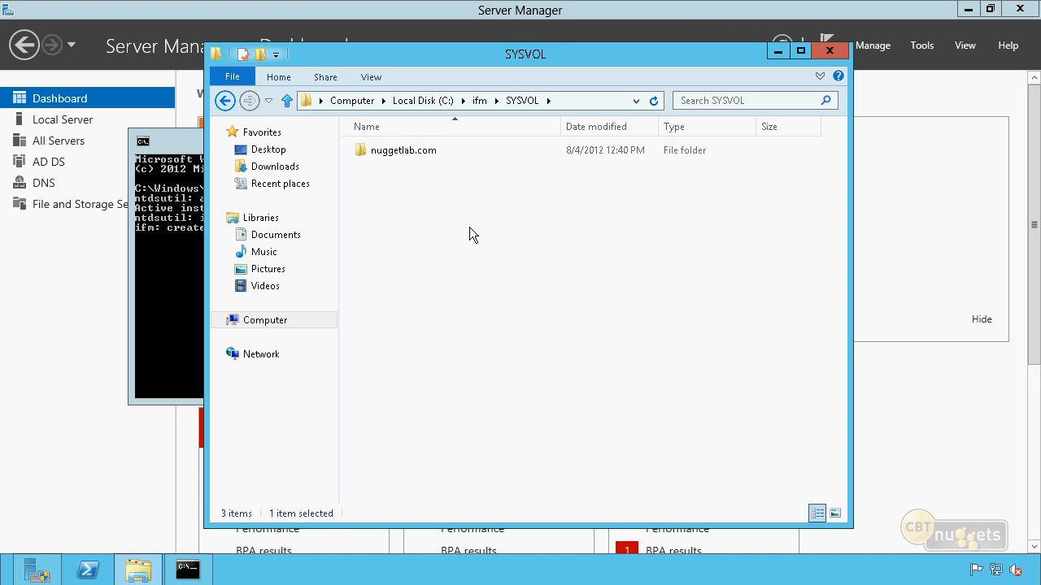
pyautogui.doubleClick(429, 153)
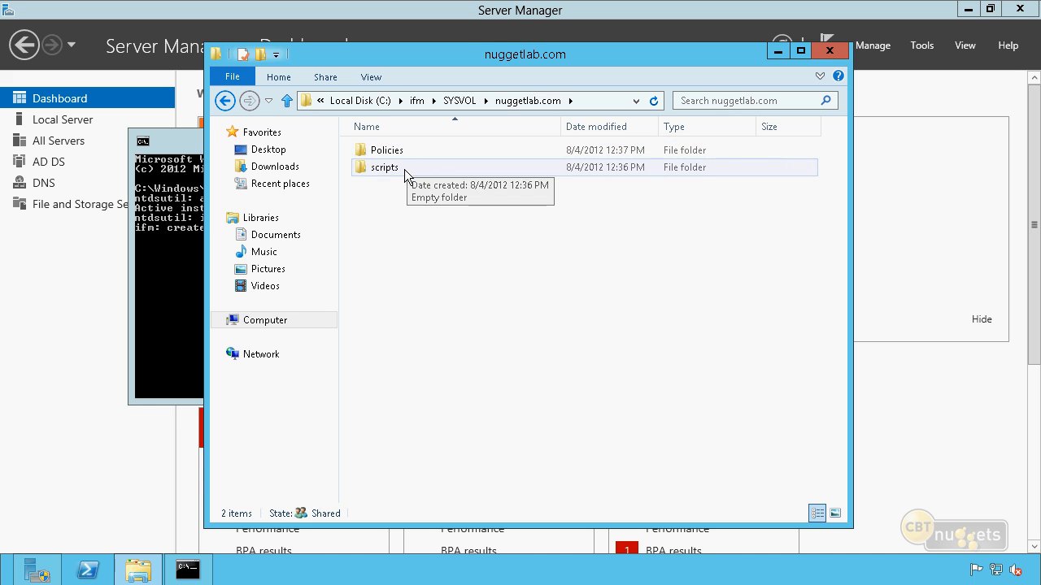
pyautogui.doubleClick(405, 170)
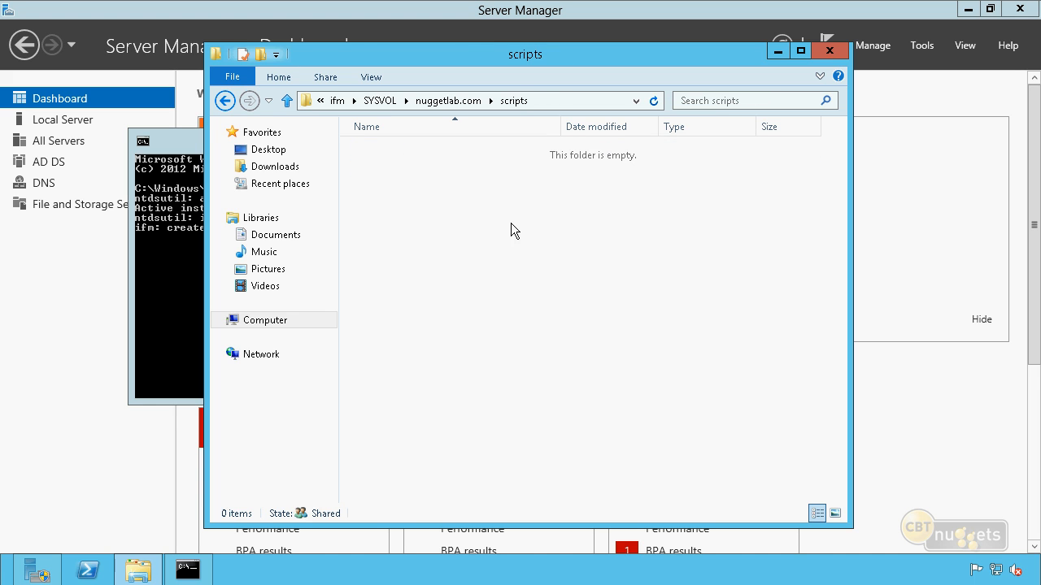
pyautogui.press('BackSpace')
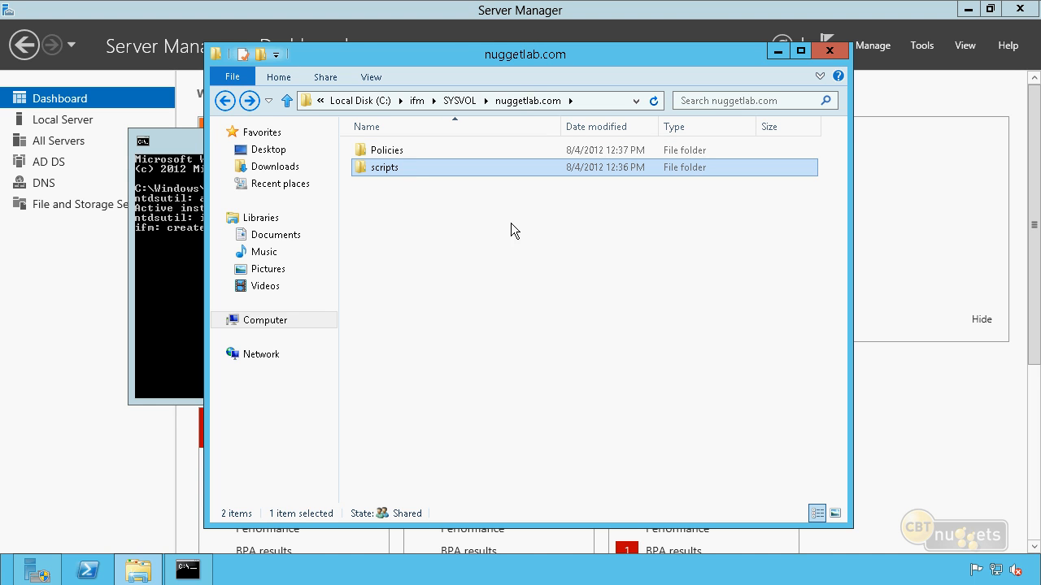
pyautogui.doubleClick(417, 150)
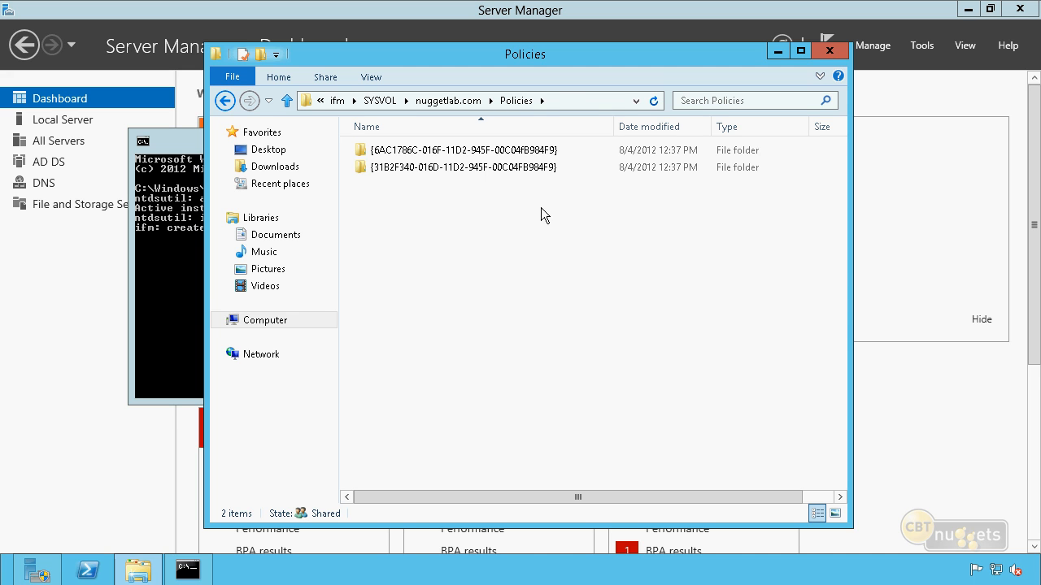
pyautogui.press('BackSpace')
pyautogui.press('BackSpace')
pyautogui.press('BackSpace')
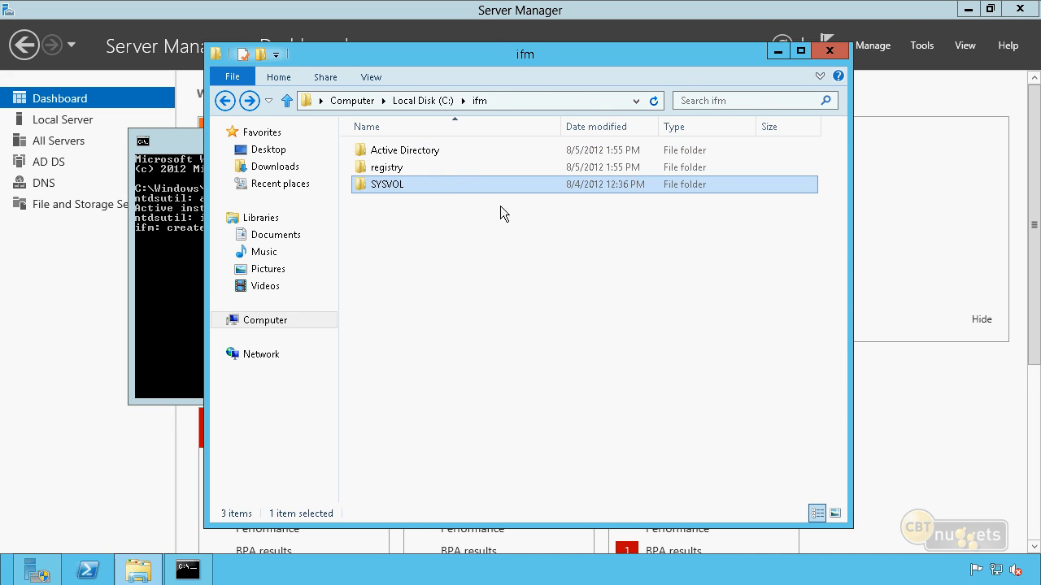
pyautogui.click(423, 237)
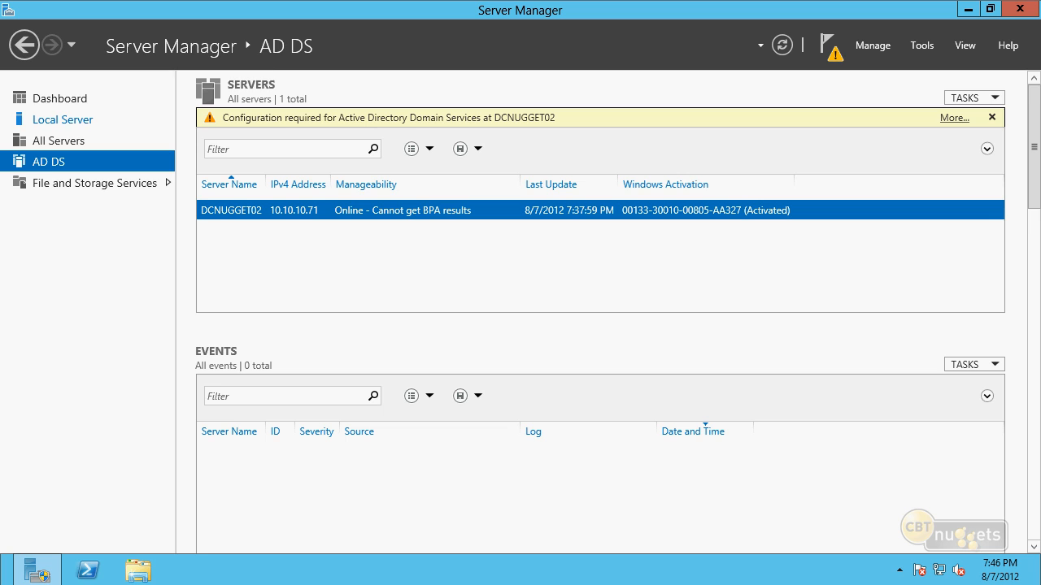
# Start promoting DCNUGGET02 to a domain controller and accept adding it to the existing nuggetlab.com domain
pyautogui.click(953, 122)
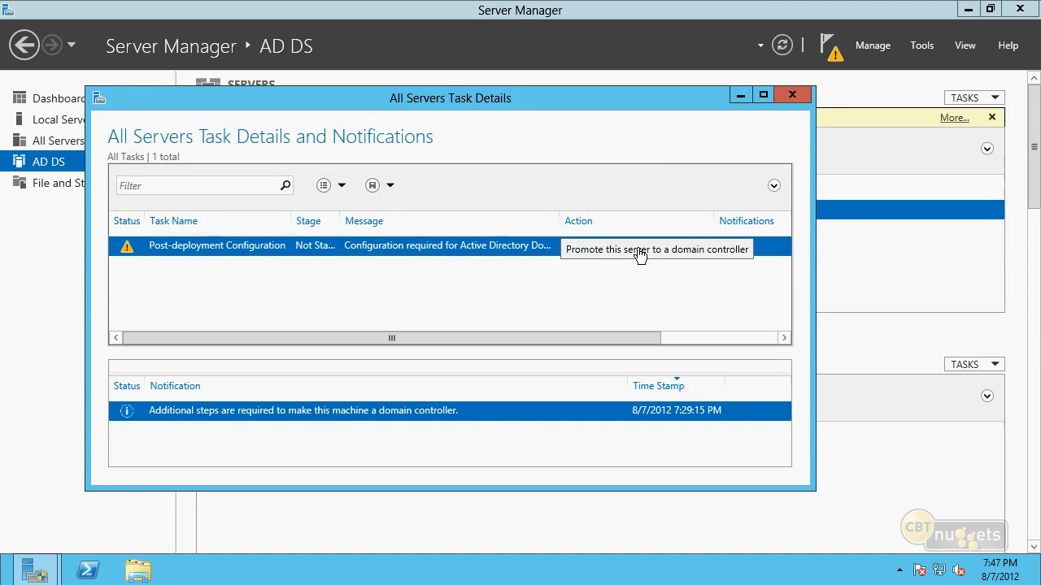
pyautogui.click(637, 248)
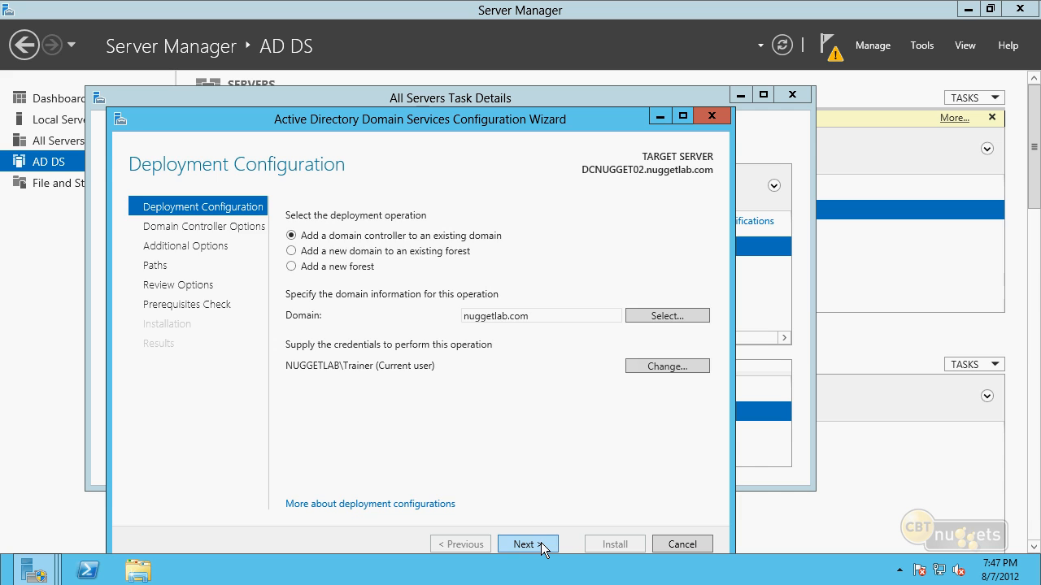
pyautogui.click(540, 544)
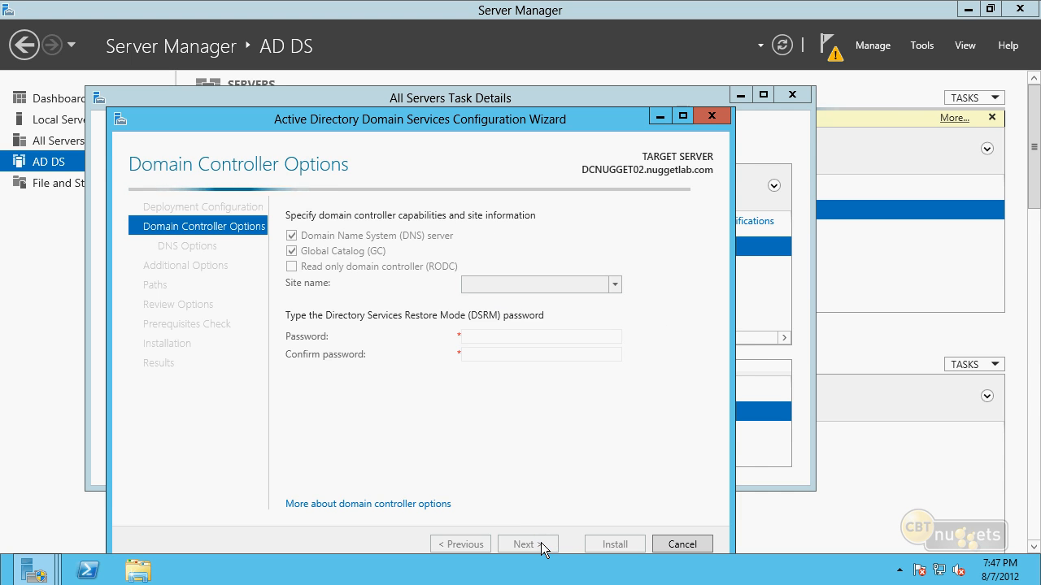
# Enter and confirm the Directory Services Restore Mode password, accepting the default DNS options to reach Additional Options
pyautogui.click(523, 336)
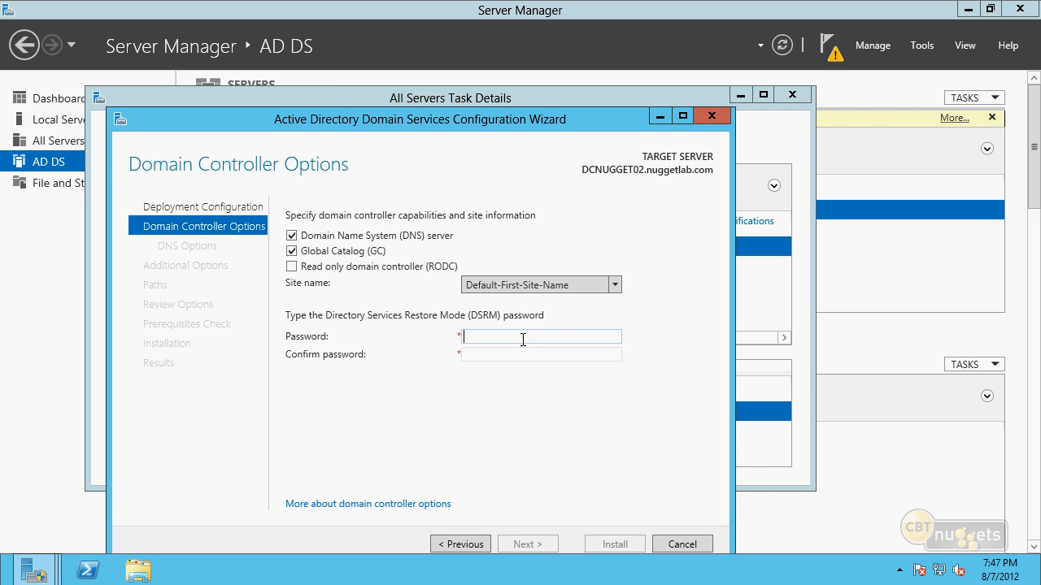
pyautogui.write('Pa$$w0rd1')
pyautogui.press('Tab')
pyautogui.write('Pa$')
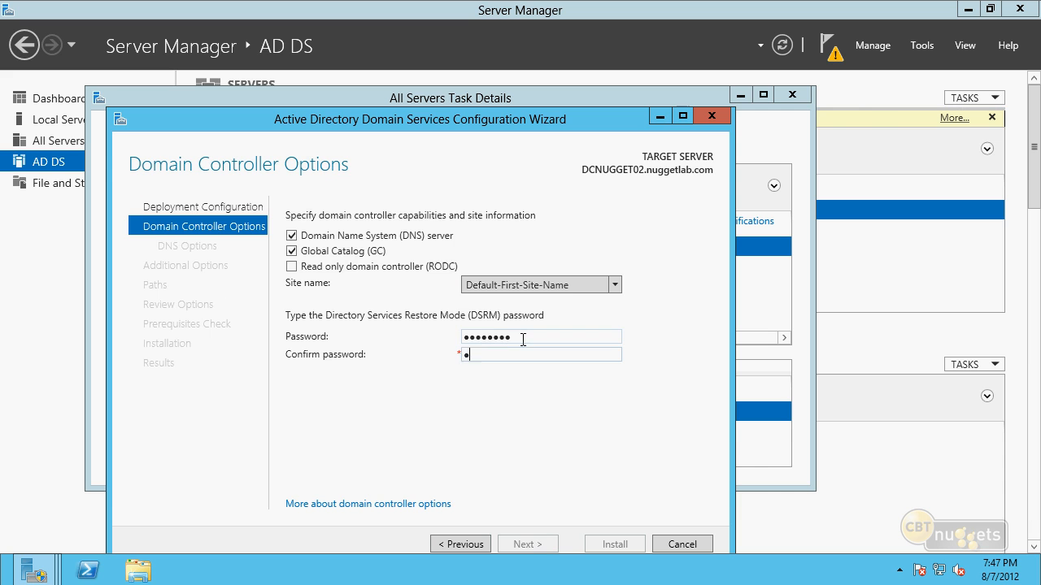
pyautogui.write('$w0rd1')
pyautogui.press('Return')
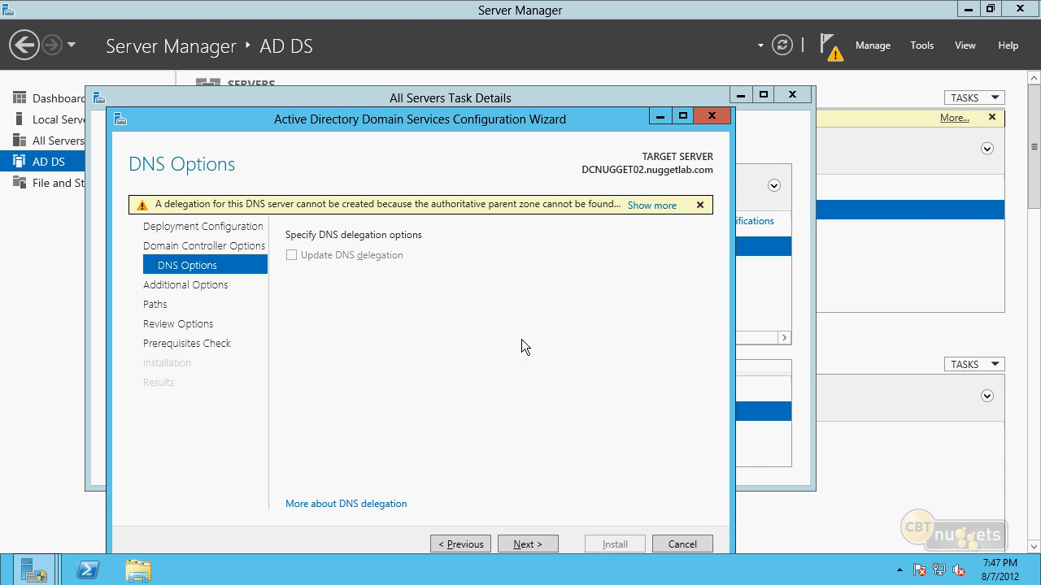
pyautogui.click(524, 544)
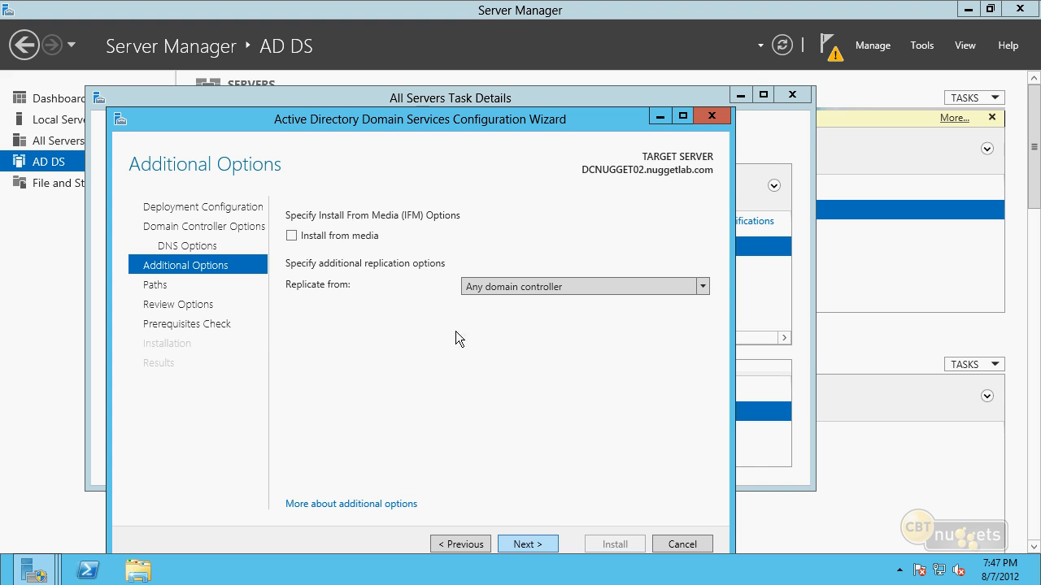
# Enable Install from media and choose the IFM folder on Local Disk (C:) as the media path
pyautogui.click(291, 236)
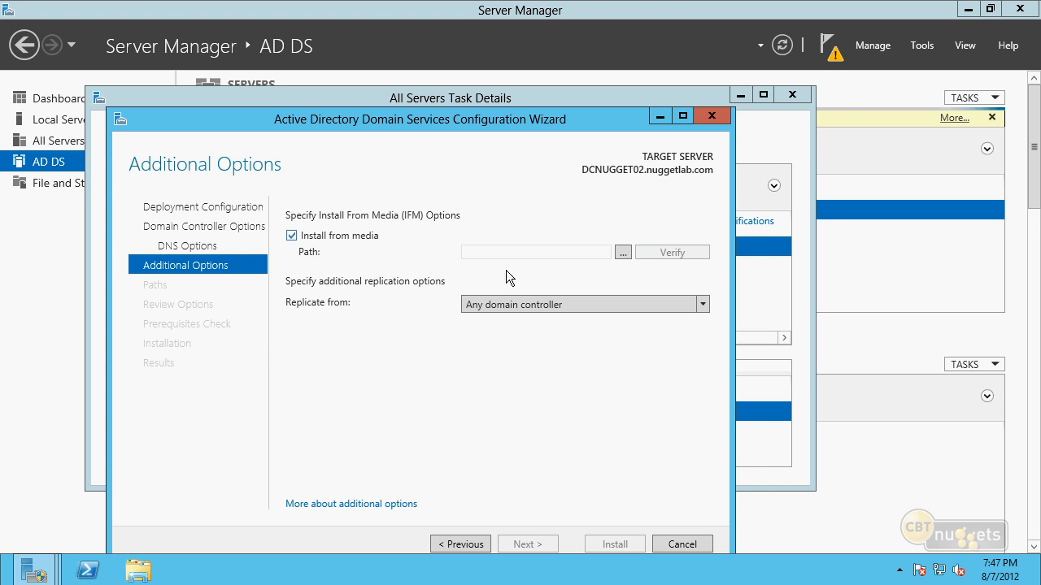
pyautogui.click(623, 255)
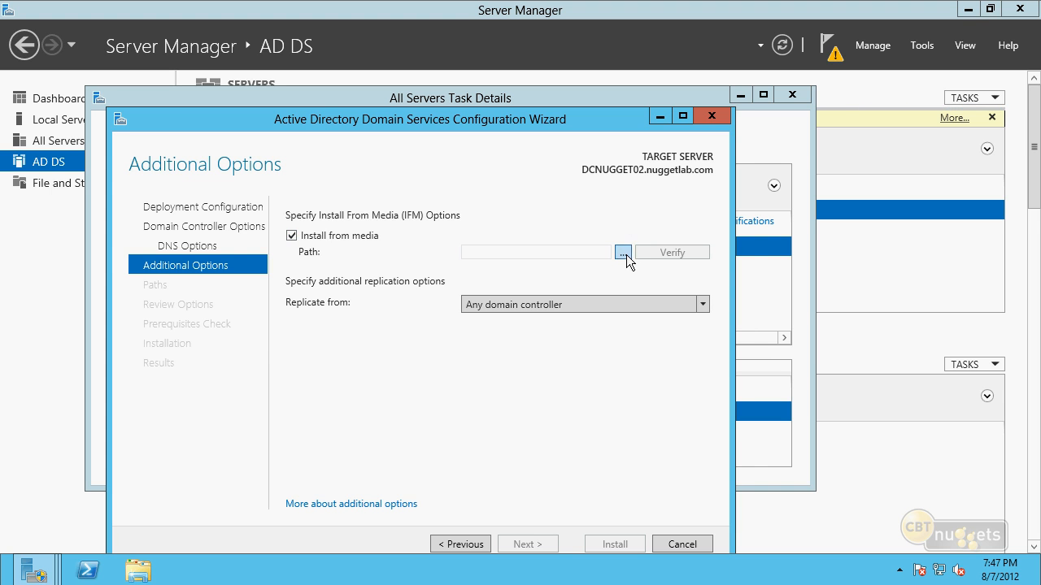
pyautogui.click(414, 259)
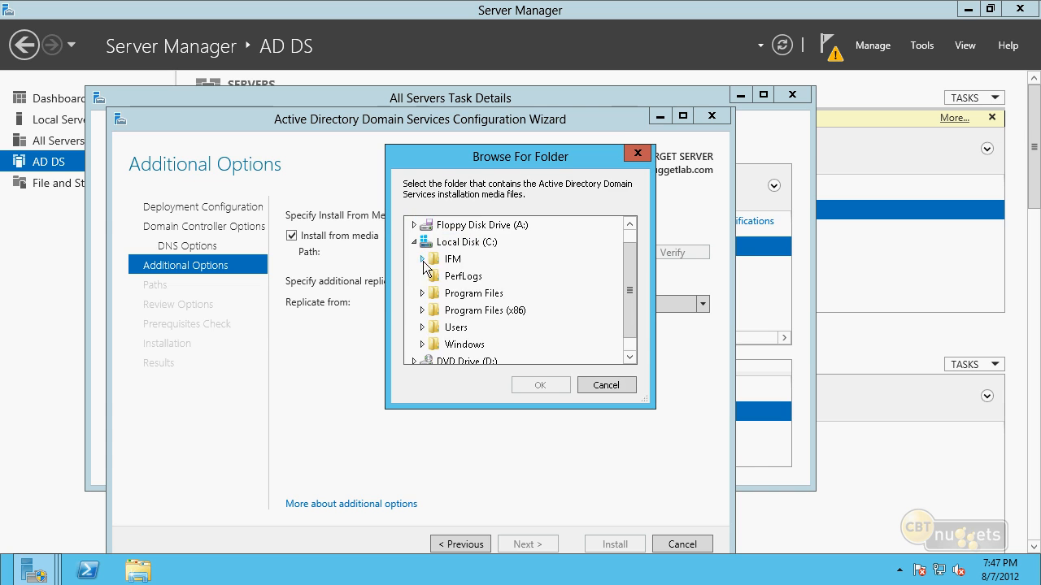
pyautogui.doubleClick(449, 260)
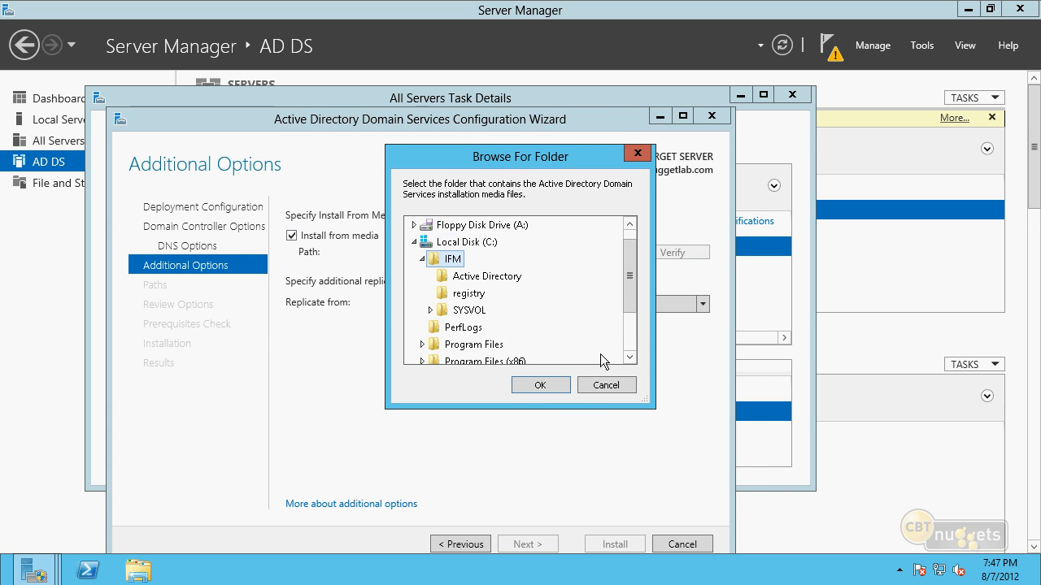
pyautogui.click(538, 386)
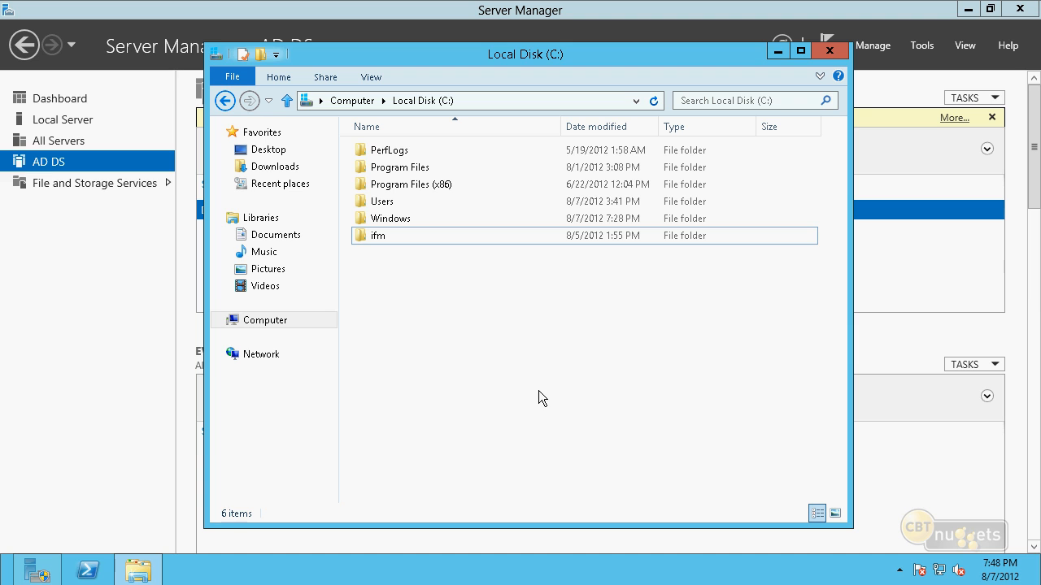
# Check the contents of the ifm folder on this server's drive C: and close the folder window
pyautogui.doubleClick(514, 234)
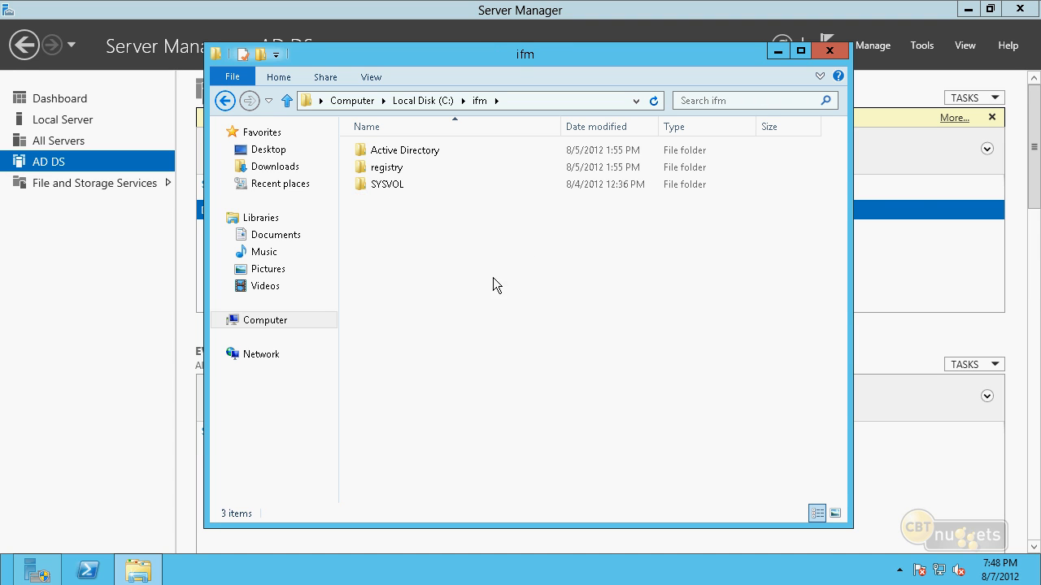
pyautogui.click(829, 50)
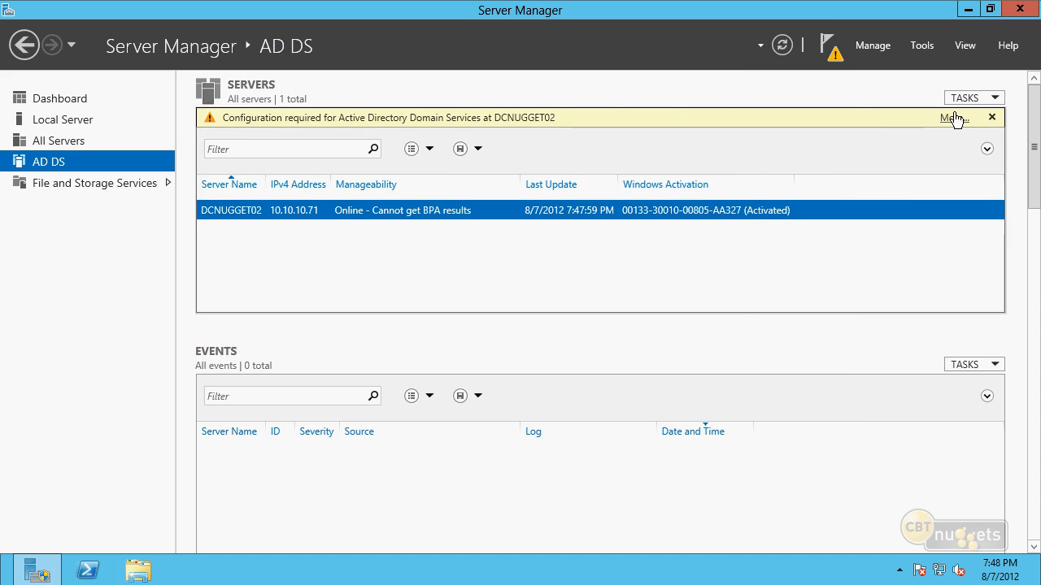
# Reopen the domain controller promotion wizard for DCNUGGET02 and keep the existing-domain deployment with nuggetlab.com
pyautogui.click(954, 118)
pyautogui.click(578, 183)
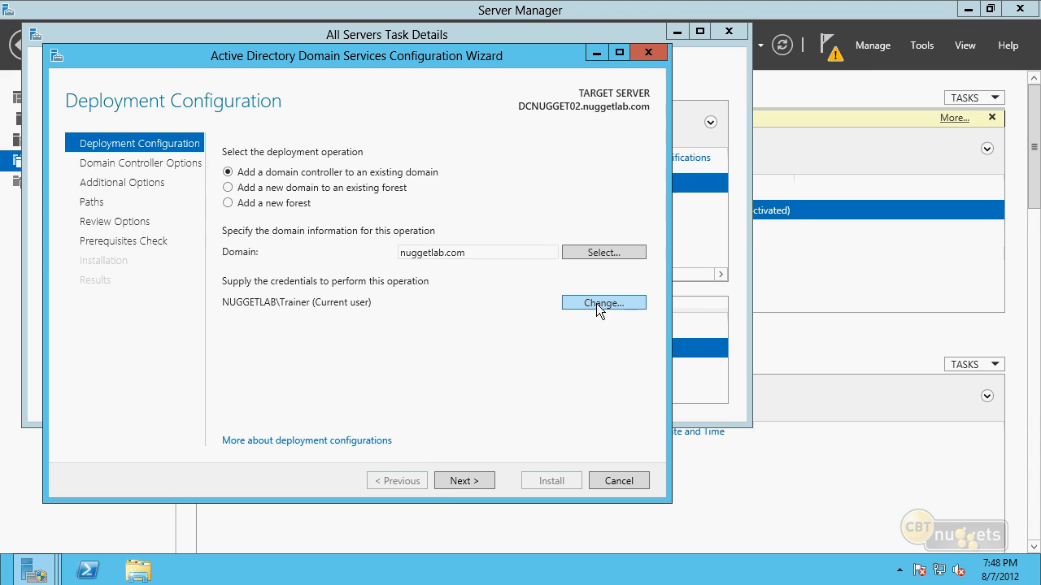
pyautogui.click(467, 481)
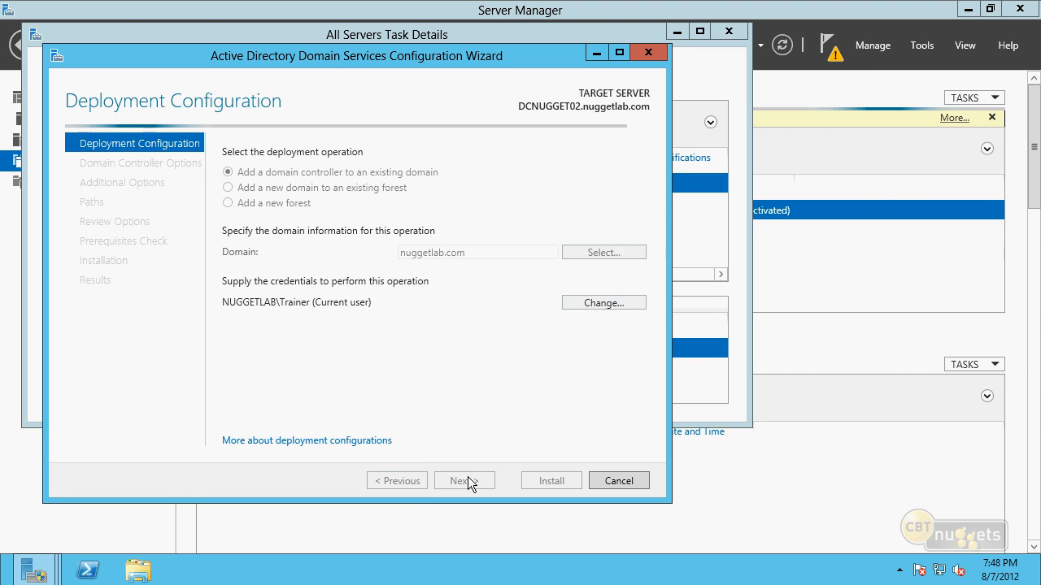
# Fill in and confirm the DSRM password with the default controller options, and continue past DNS Options to Additional Options
pyautogui.click(481, 273)
pyautogui.write('Pa$$w0rd')
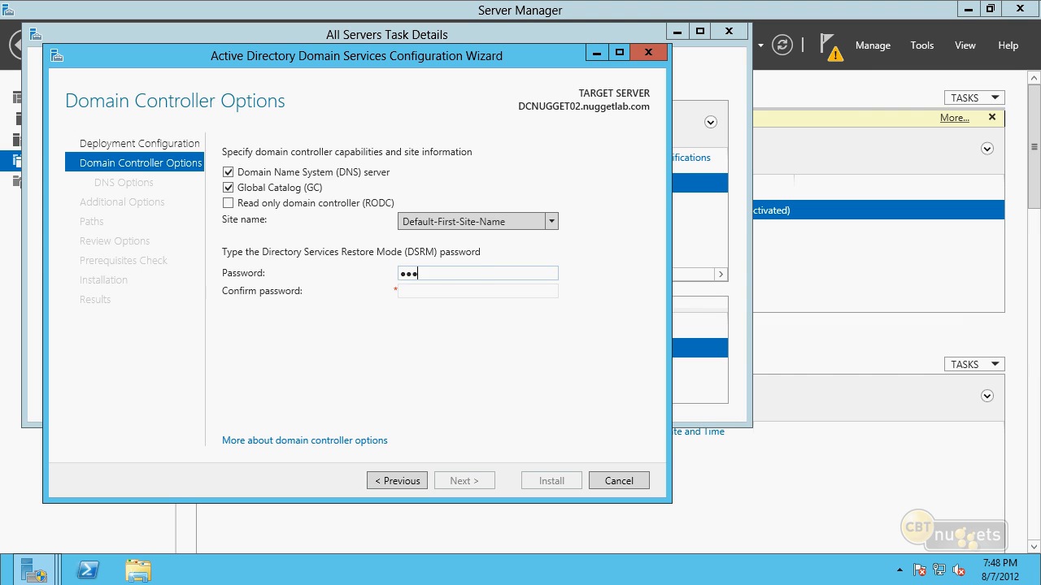
pyautogui.press('Tab')
pyautogui.write('Pa$$w0rd')
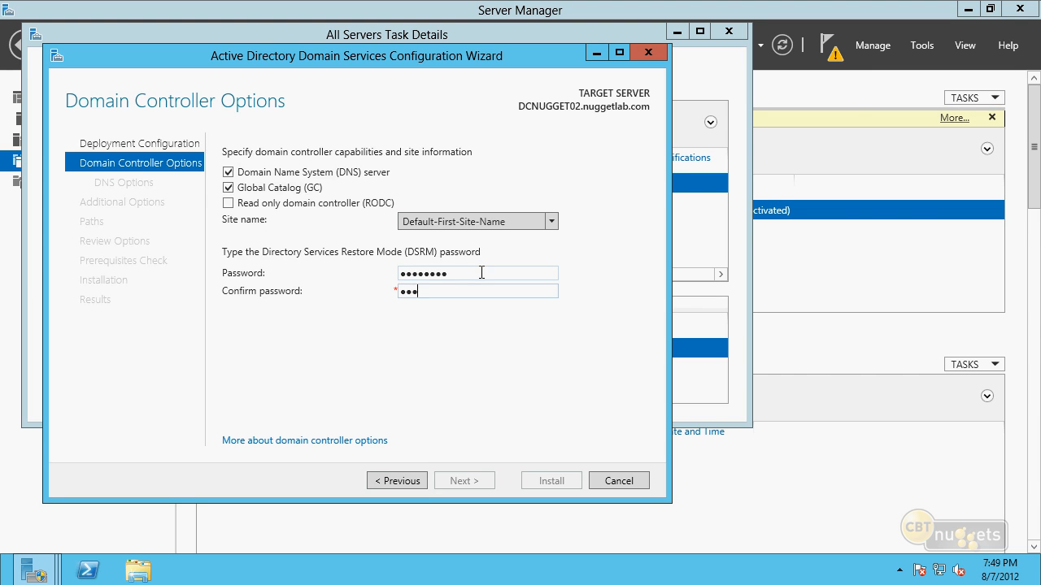
pyautogui.press('Return')
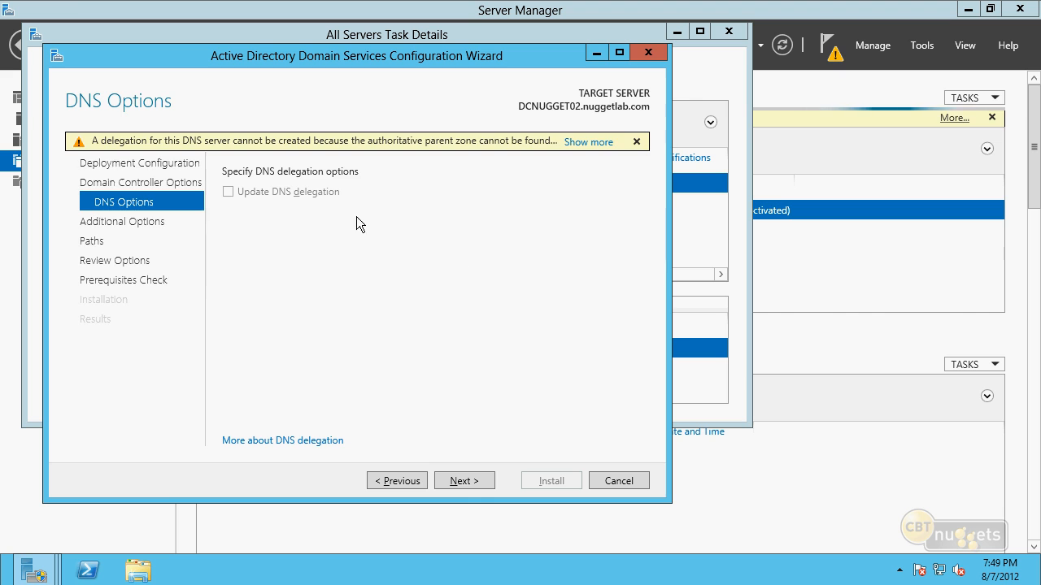
pyautogui.click(461, 481)
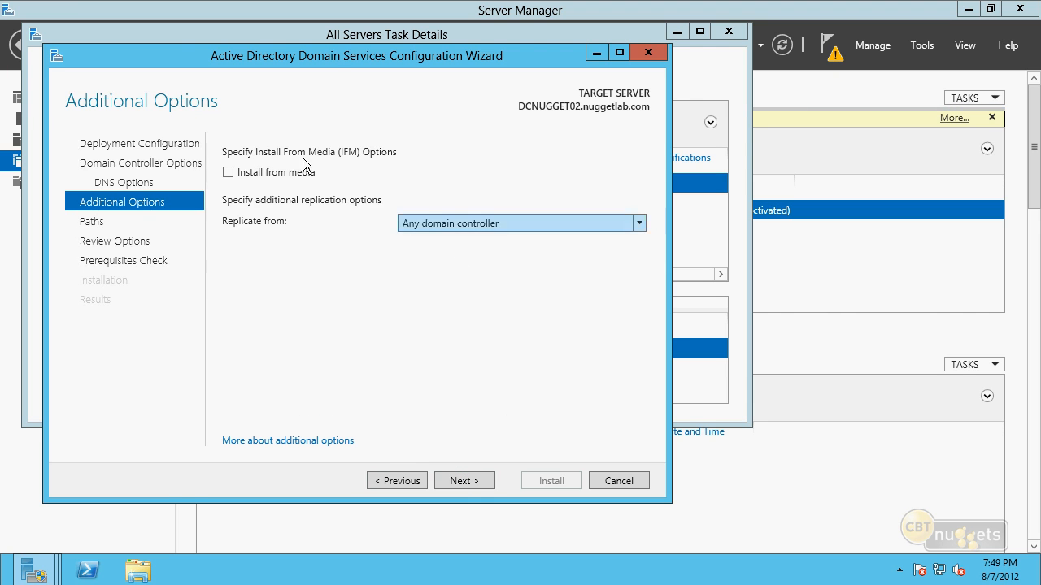
# Enable Install from media and choose the ifm folder on Local Disk (C:) as the media path
pyautogui.click(231, 173)
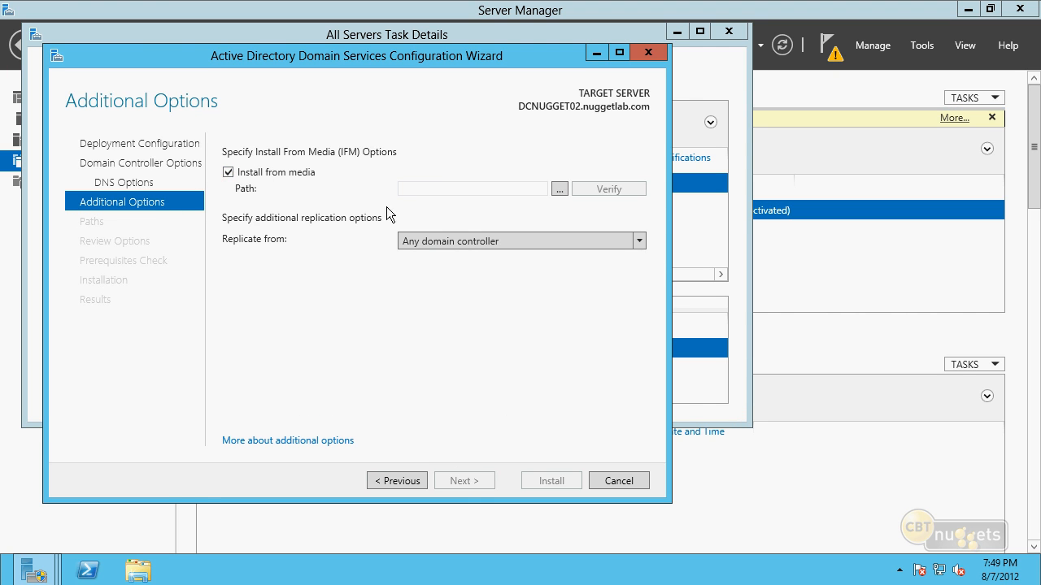
pyautogui.click(558, 189)
pyautogui.doubleClick(460, 258)
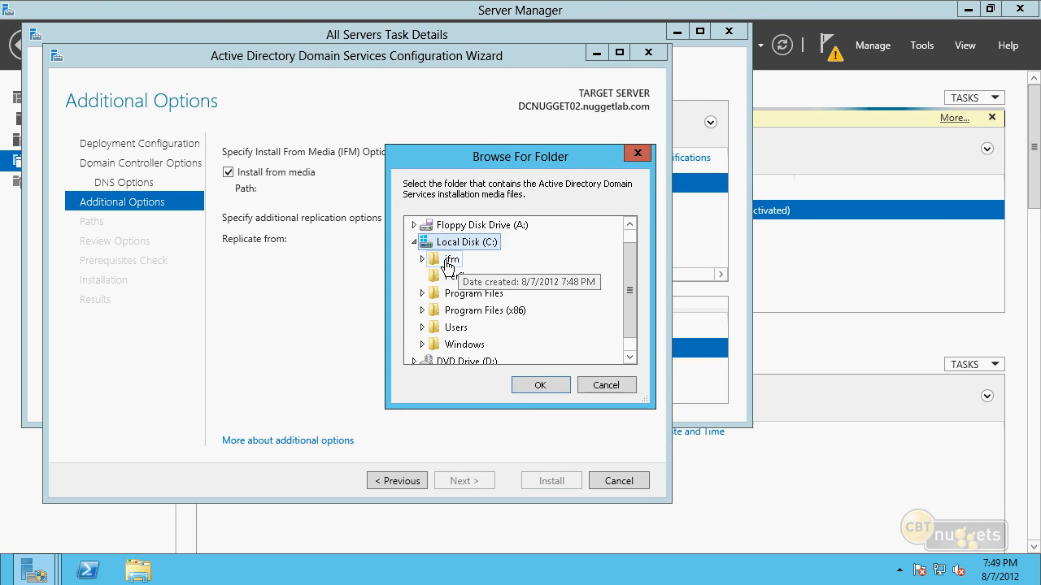
pyautogui.doubleClick(460, 259)
pyautogui.click(532, 387)
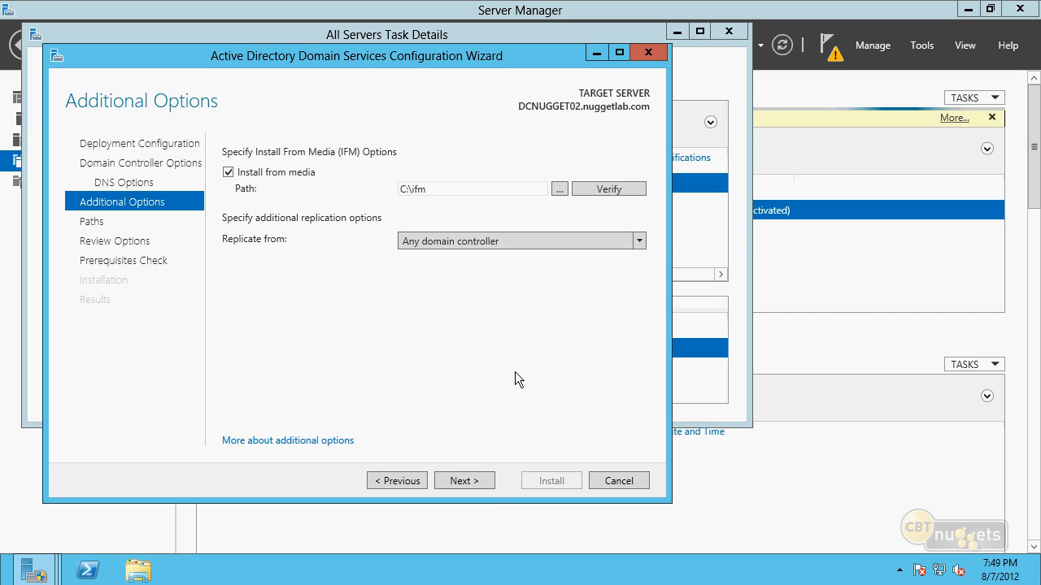
# Keep the default database, log and SYSVOL folders, accept the reviewed options and start the domain controller installation
pyautogui.click(486, 482)
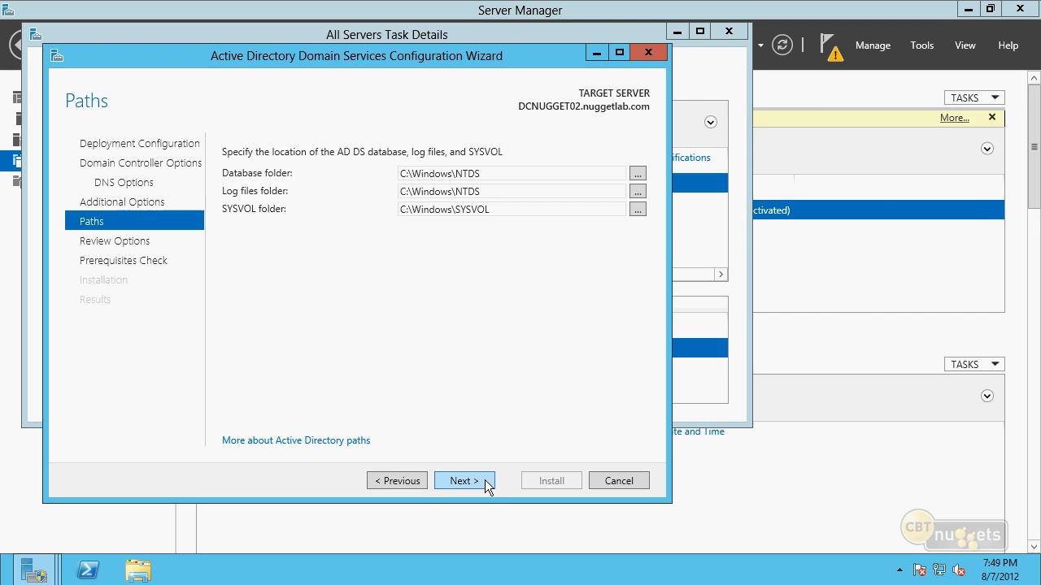
pyautogui.click(488, 483)
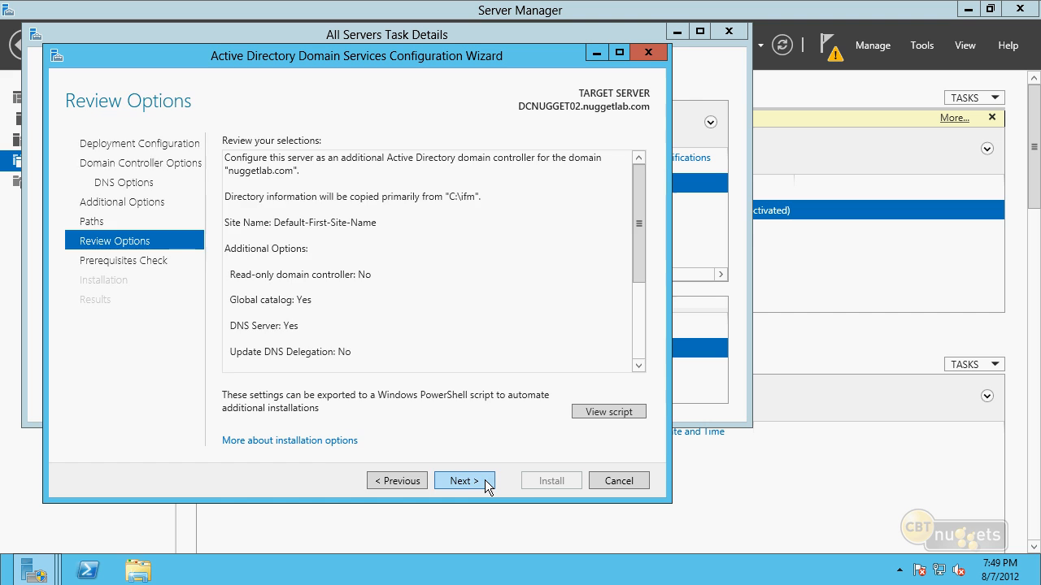
pyautogui.click(487, 481)
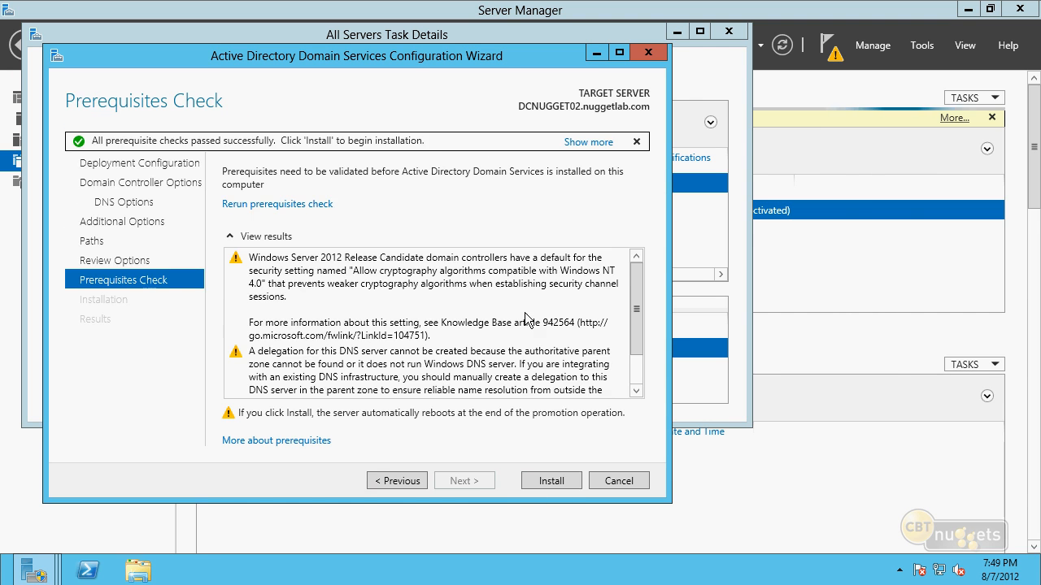
pyautogui.click(572, 483)
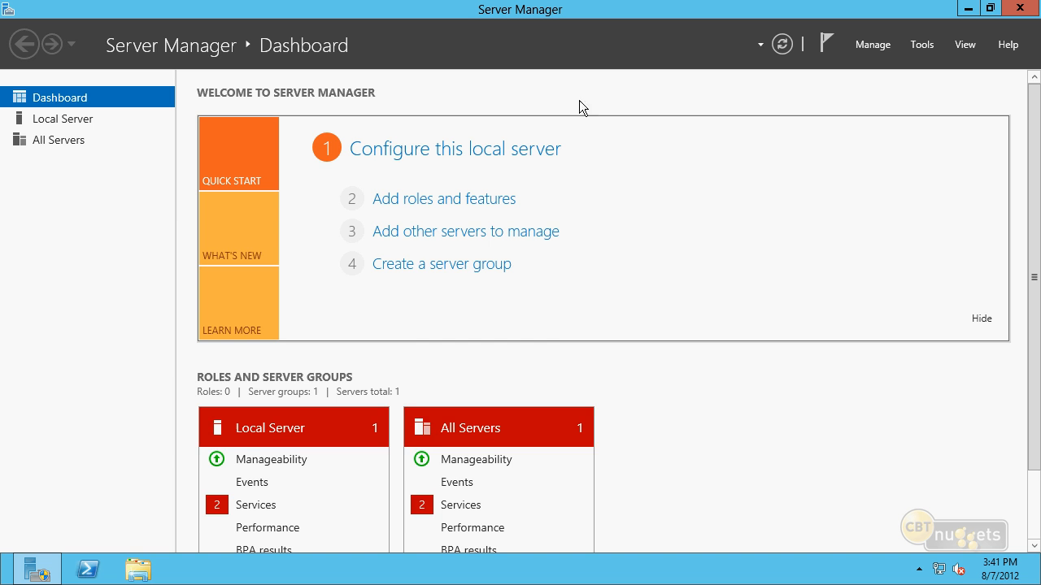
# Open Active Directory Users and Computers and check the computers listed in nuggetlab.com's Domain Controllers container
pyautogui.click(923, 44)
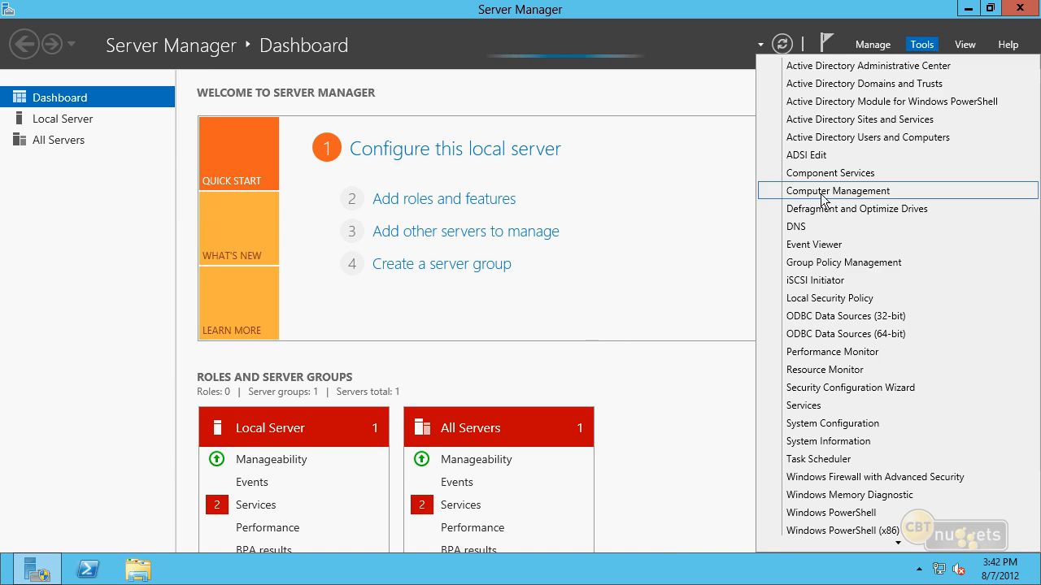
pyautogui.click(920, 46)
pyautogui.click(886, 139)
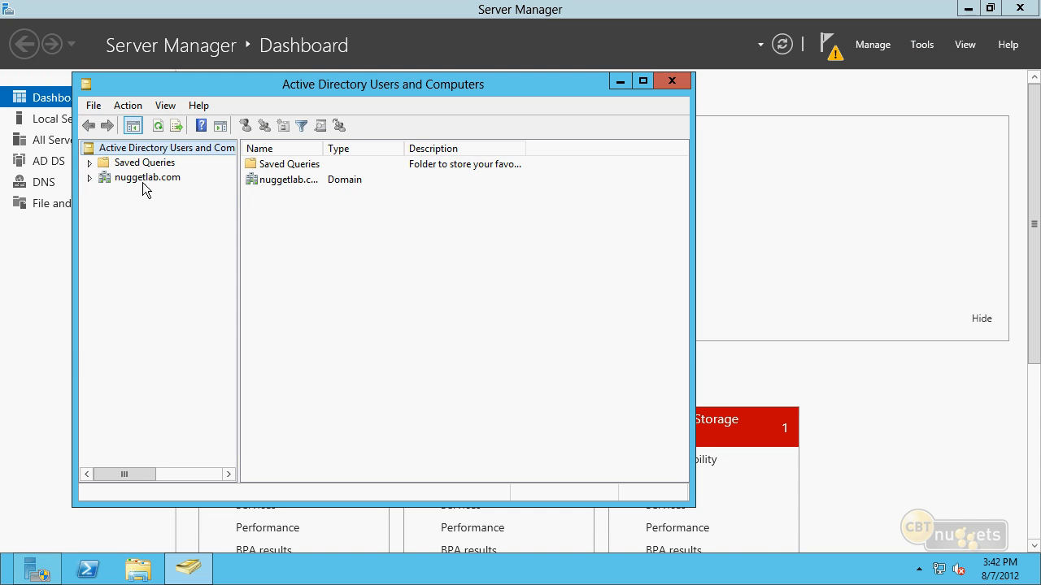
pyautogui.click(90, 178)
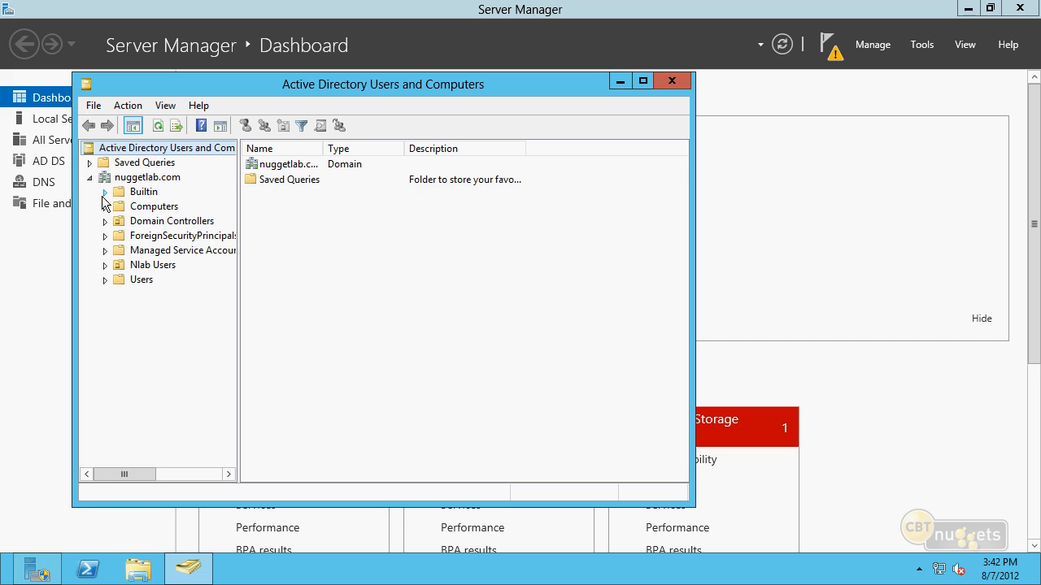
pyautogui.click(126, 224)
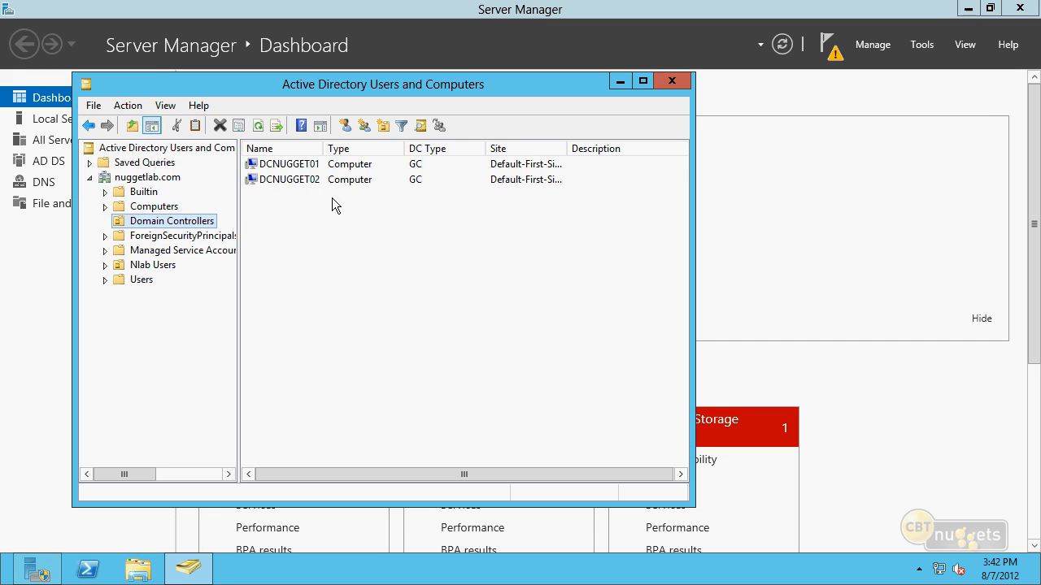
pyautogui.click(315, 182)
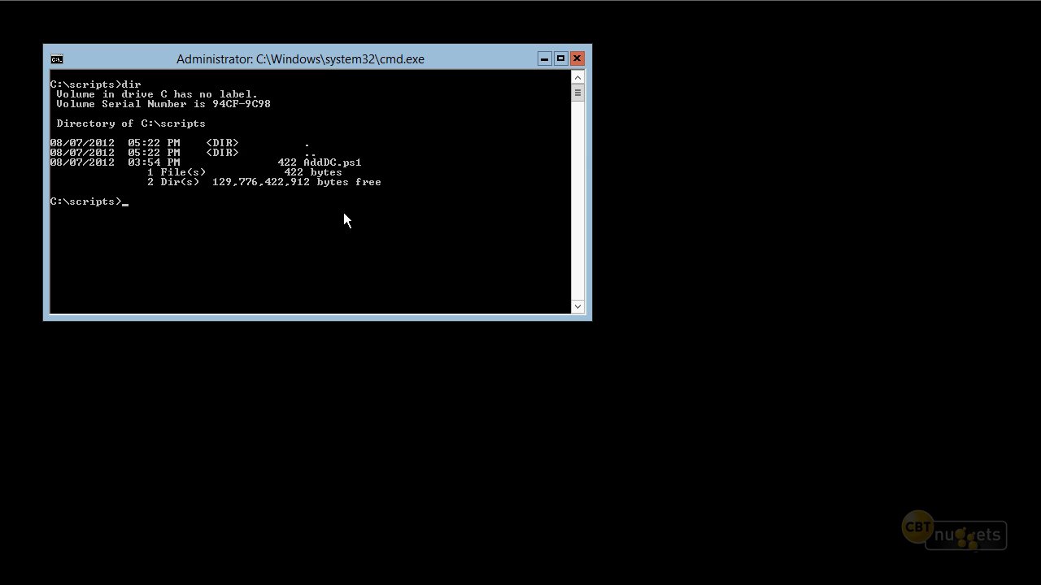
# Start PowerShell from the command prompt in C:\scripts and query the current execution policy with executionpolicy
pyautogui.write('execution')
pyautogui.press('BackSpace')
pyautogui.press('BackSpace')
pyautogui.press('BackSpace')
pyautogui.press('BackSpace')
pyautogui.press('BackSpace')
pyautogui.press('BackSpace')
pyautogui.press('BackSpace')
pyautogui.press('BackSpace')
pyautogui.press('BackSpace')
pyautogui.write('powershell')
pyautogui.press('Return')
pyautogui.write('executionpolicy')
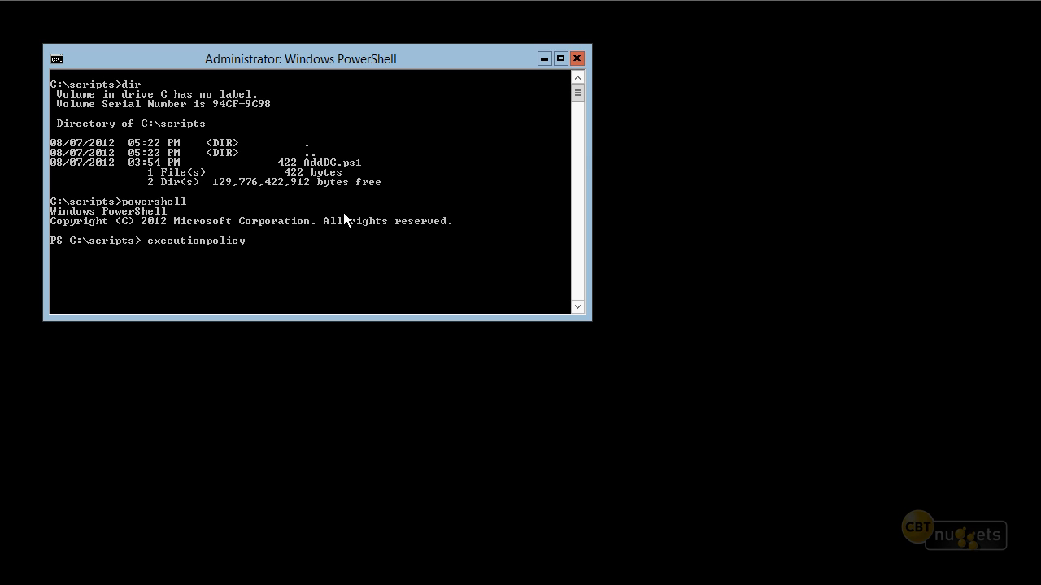
pyautogui.press('Return')
# Set the PowerShell execution policy to unrestricted with set-executionpolicy
pyautogui.write('s')
pyautogui.write('et-executionplolicy')
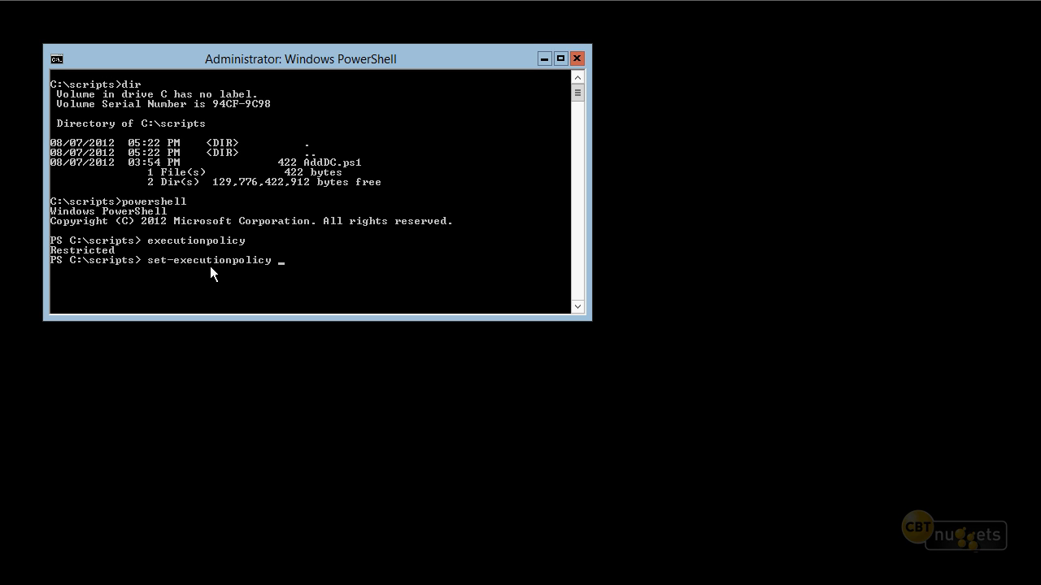
pyautogui.write('allsigned')
pyautogui.press('BackSpace')
pyautogui.press('BackSpace')
pyautogui.press('BackSpace')
pyautogui.press('BackSpace')
pyautogui.press('BackSpace')
pyautogui.press('BackSpace')
pyautogui.press('BackSpace')
pyautogui.press('BackSpace')
pyautogui.write('remotesign')
pyautogui.write('ed')
pyautogui.press('BackSpace')
pyautogui.press('BackSpace')
pyautogui.press('BackSpace')
pyautogui.press('BackSpace')
pyautogui.press('BackSpace')
pyautogui.press('BackSpace')
pyautogui.press('BackSpace')
pyautogui.press('BackSpace')
pyautogui.press('BackSpace')
pyautogui.press('BackSpace')
pyautogui.press('BackSpace')
pyautogui.write('unrestricted')
pyautogui.press('Return')
# Run the AddDC.ps1 script, supplying the domain account credentials and entering and confirming the safe mode administrator password
pyautogui.write('add')
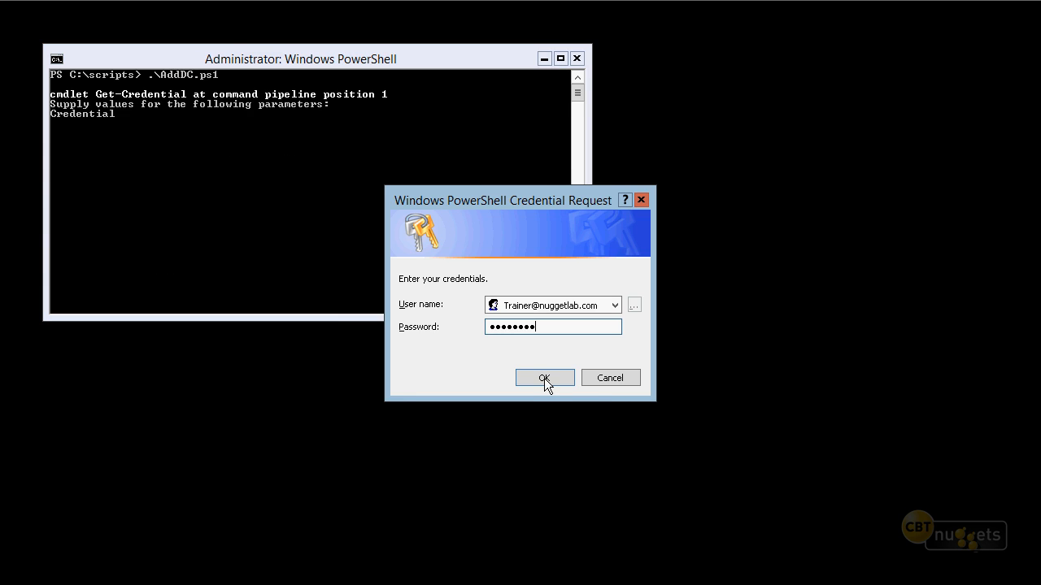
pyautogui.click(544, 378)
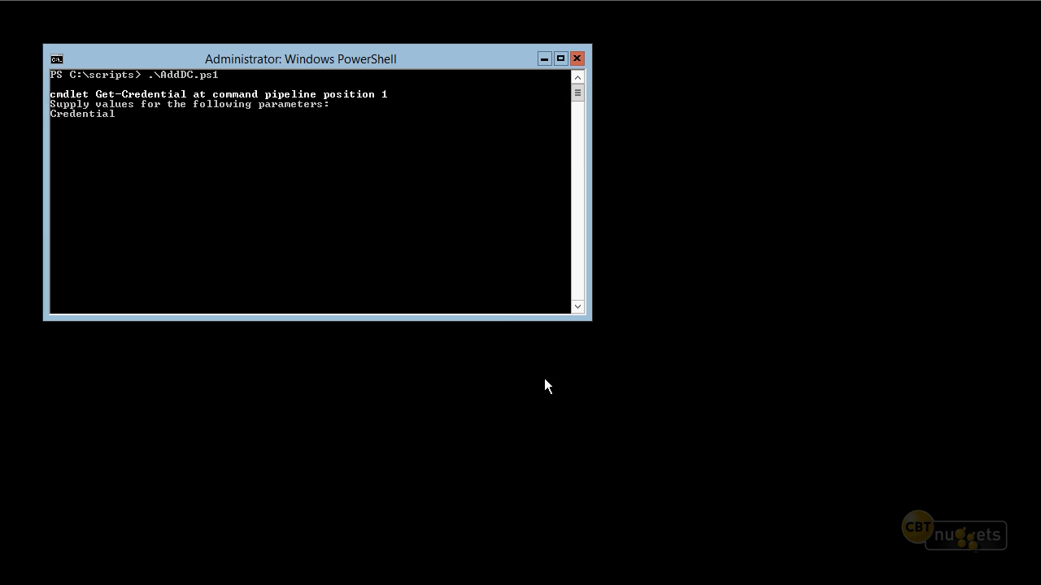
pyautogui.click(410, 221)
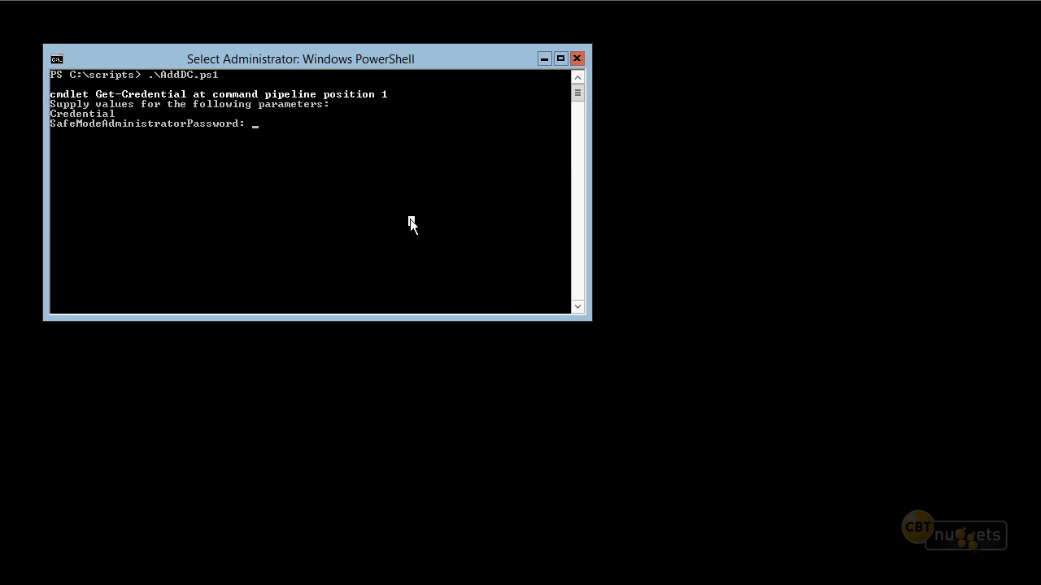
pyautogui.press('Escape')
pyautogui.write('Pa$$w0rd')
pyautogui.press('Return')
pyautogui.write('Pa$$w0rd')
pyautogui.press('Return')
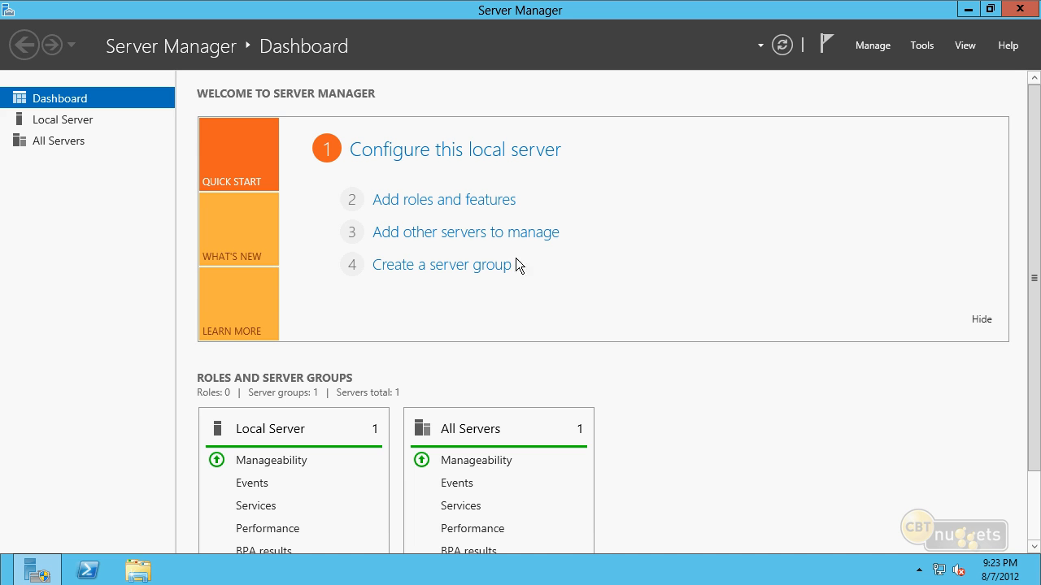
# Start the Remove Roles and Features wizard and continue to the server roles with DCNUGGET02 as the destination server
pyautogui.click(874, 45)
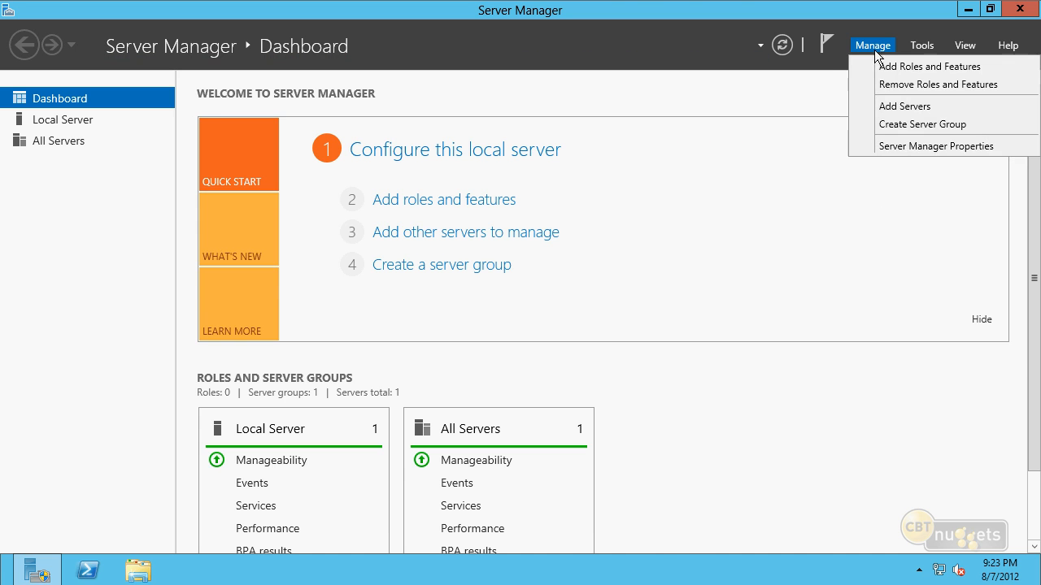
pyautogui.click(885, 86)
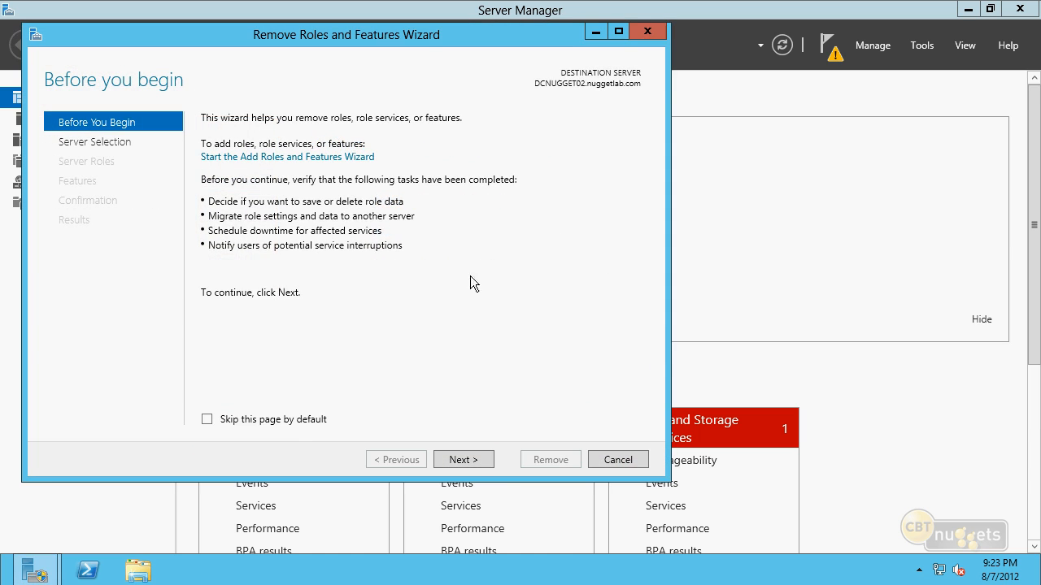
pyautogui.click(467, 462)
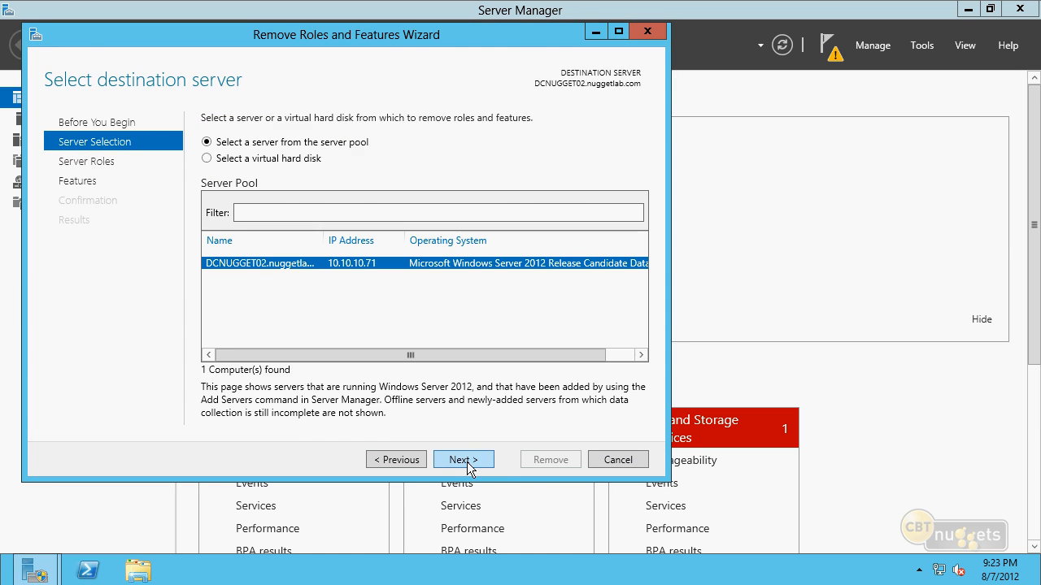
pyautogui.click(477, 458)
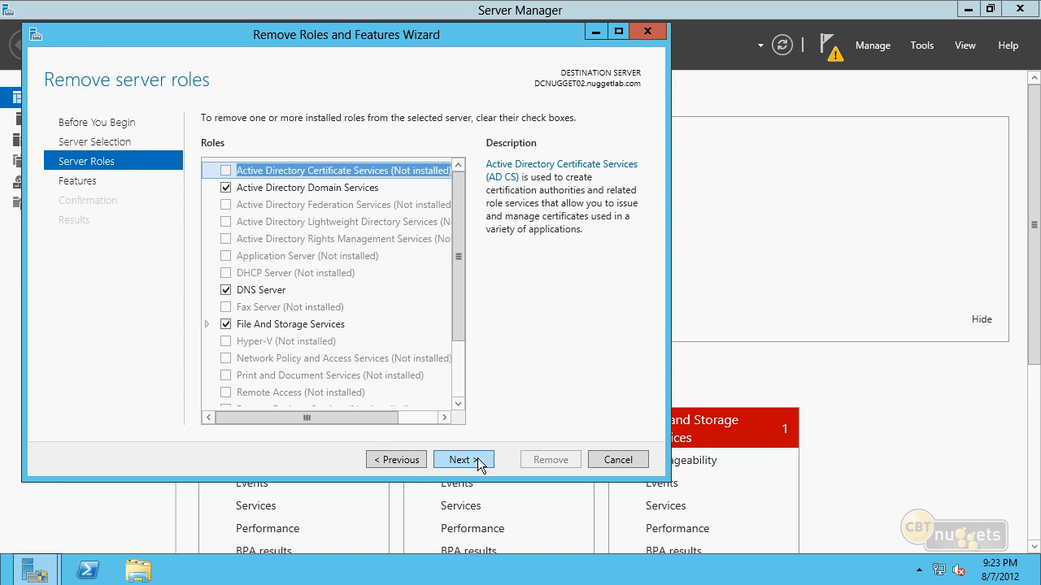
# Deselect the Active Directory Domain Services role along with its management tools, and choose to demote this domain controller
pyautogui.click(227, 188)
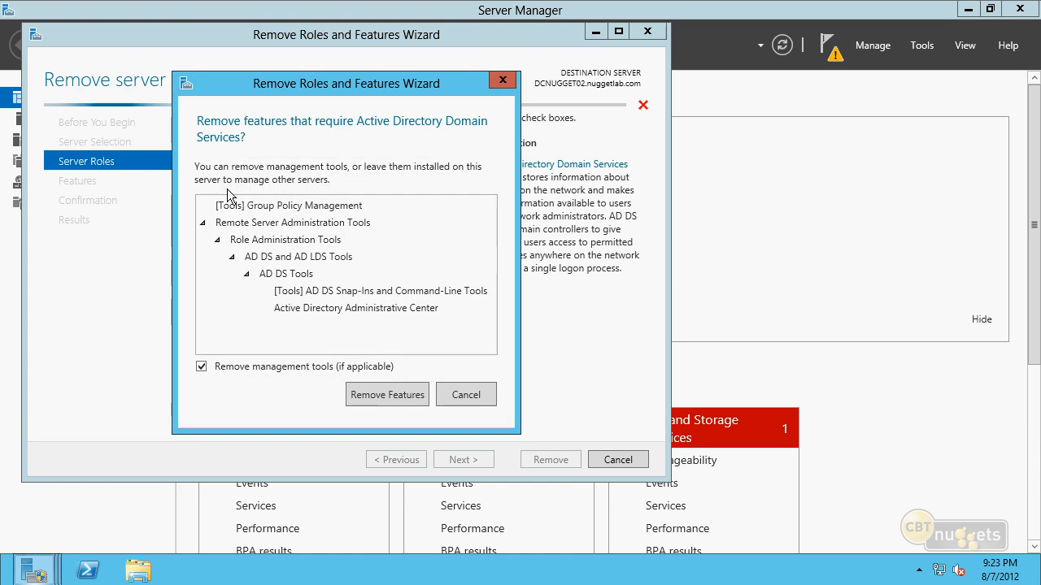
pyautogui.click(387, 396)
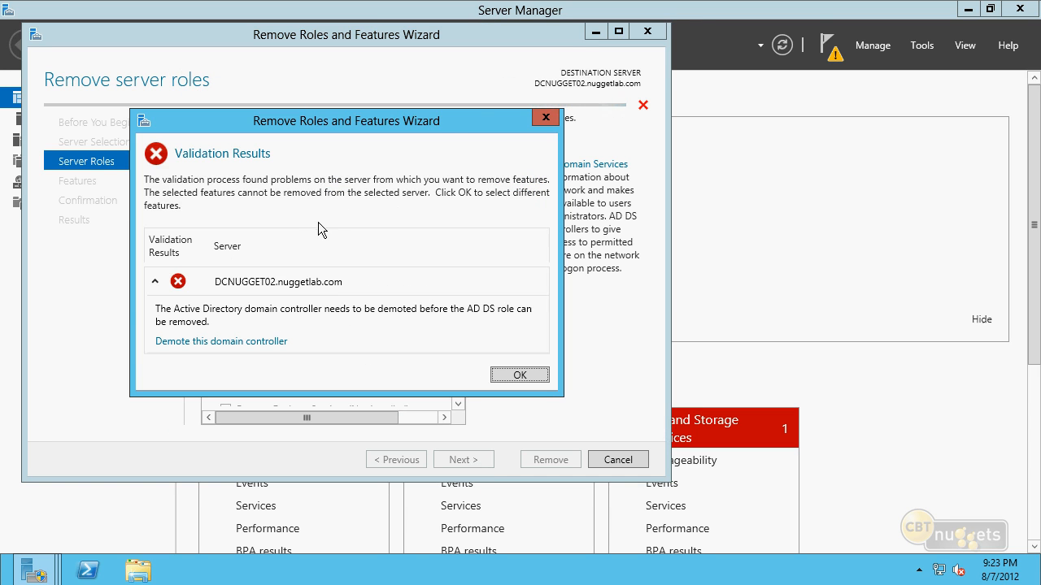
pyautogui.click(205, 342)
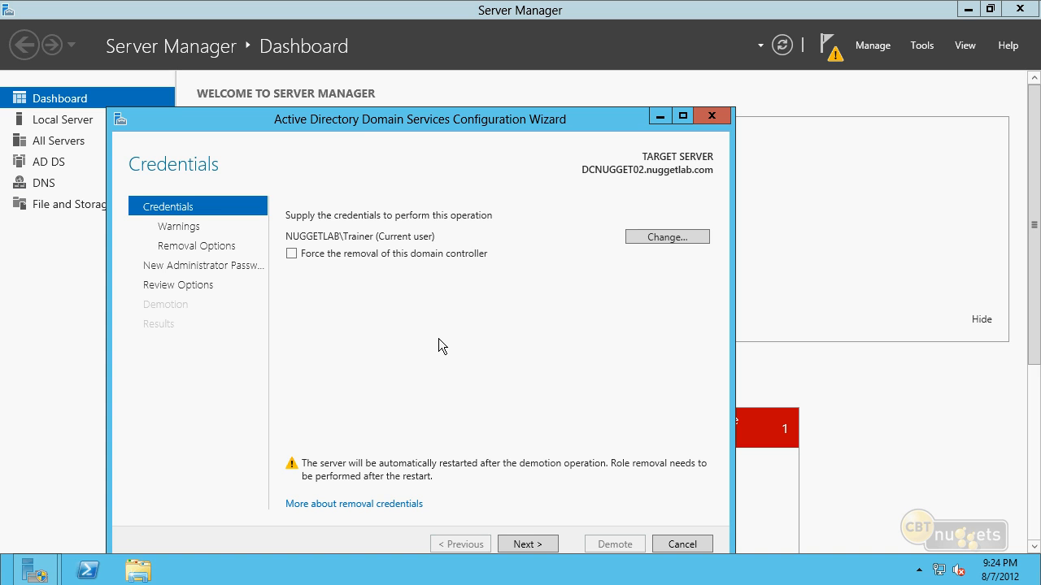
# Leave forced removal off, acknowledge proceeding with the removal of the hosted roles, and keep Remove DNS delegation enabled
pyautogui.click(291, 254)
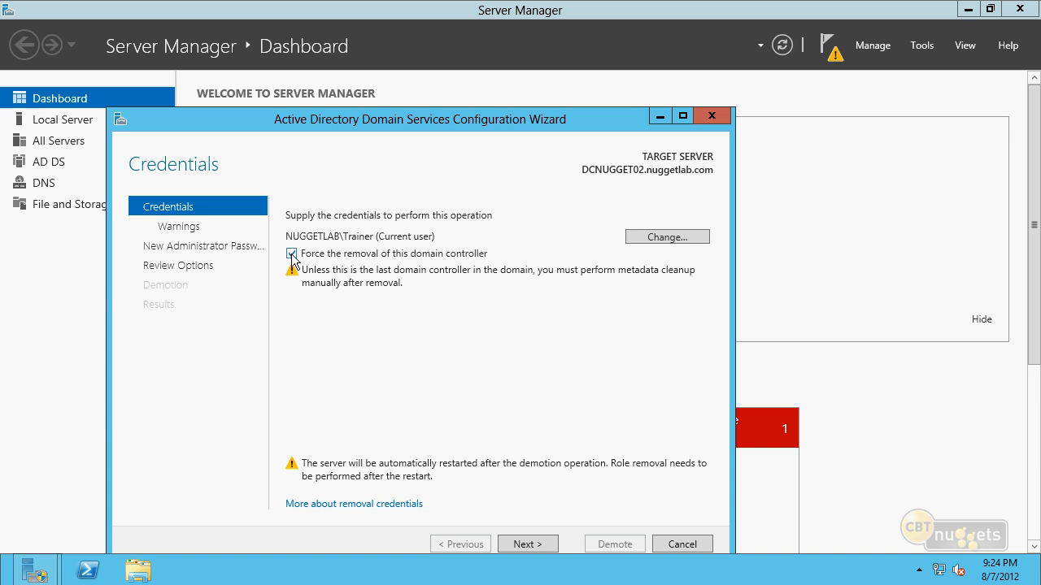
pyautogui.click(291, 253)
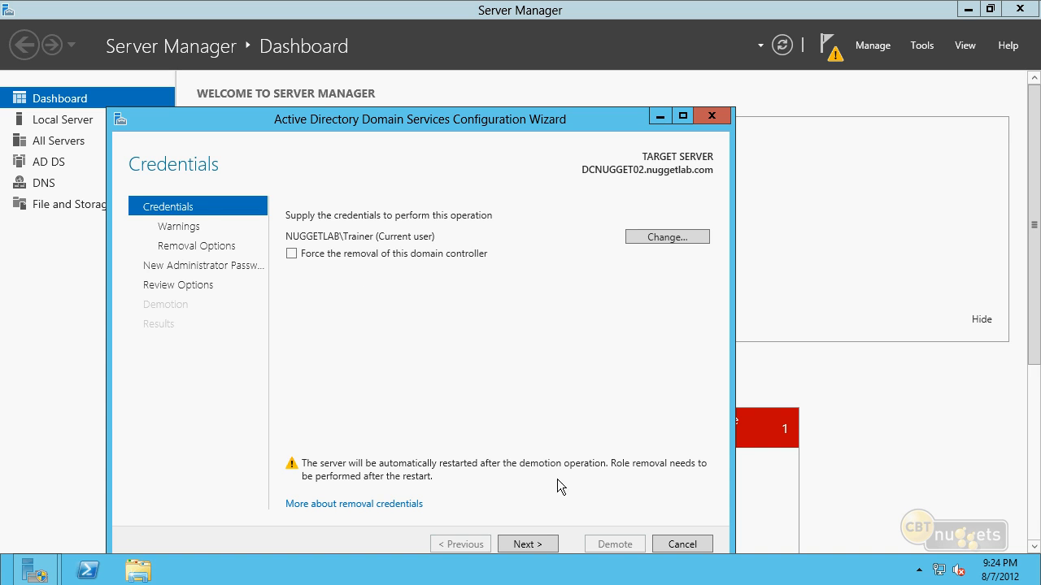
pyautogui.click(527, 543)
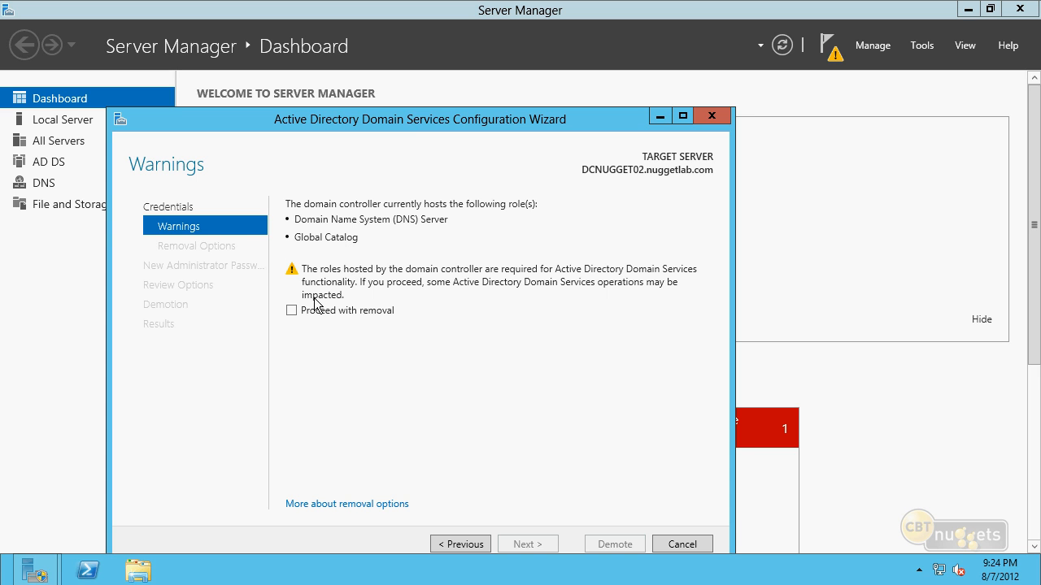
pyautogui.click(292, 311)
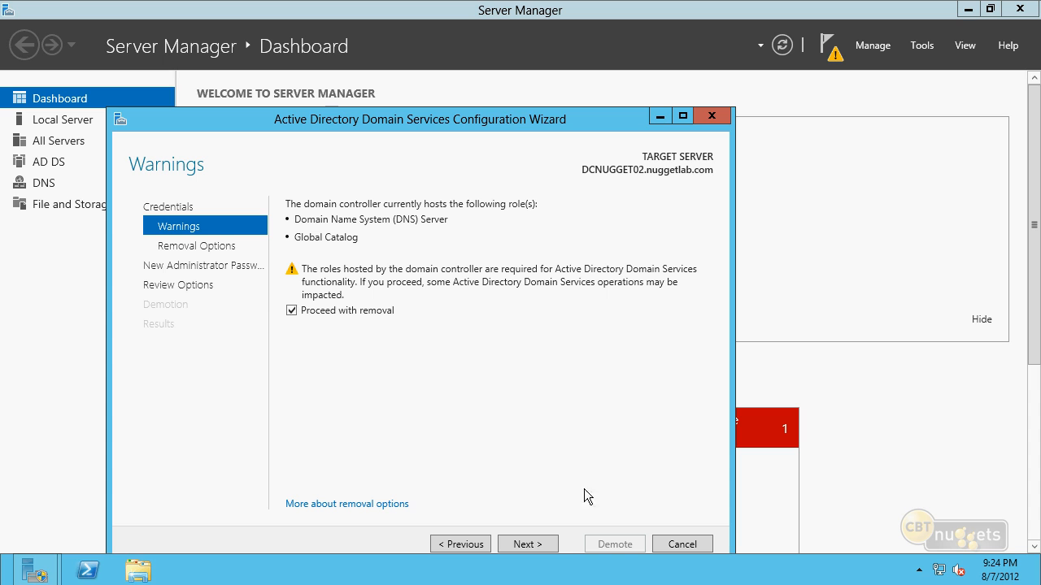
pyautogui.click(525, 543)
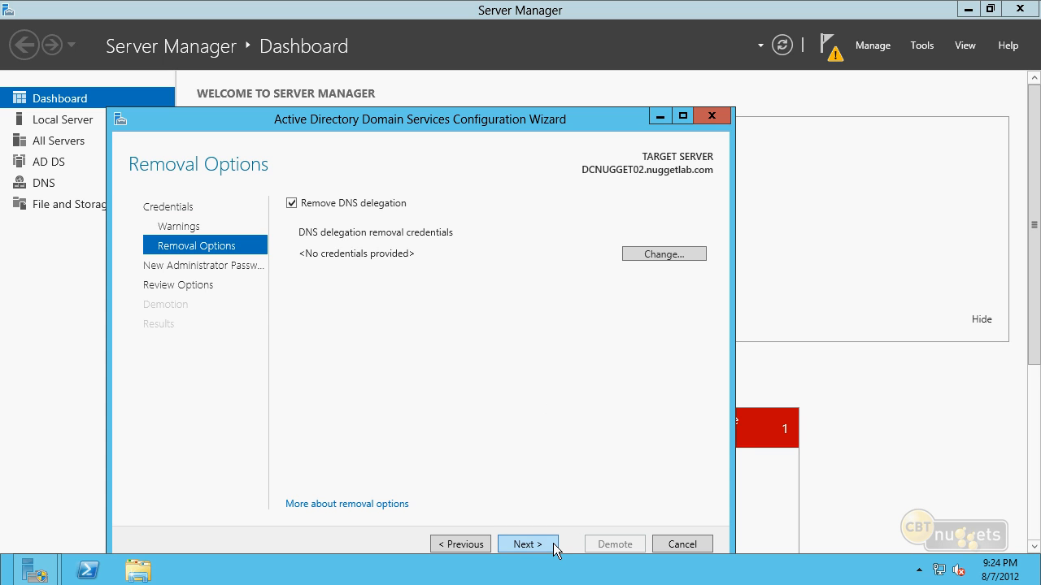
pyautogui.click(527, 543)
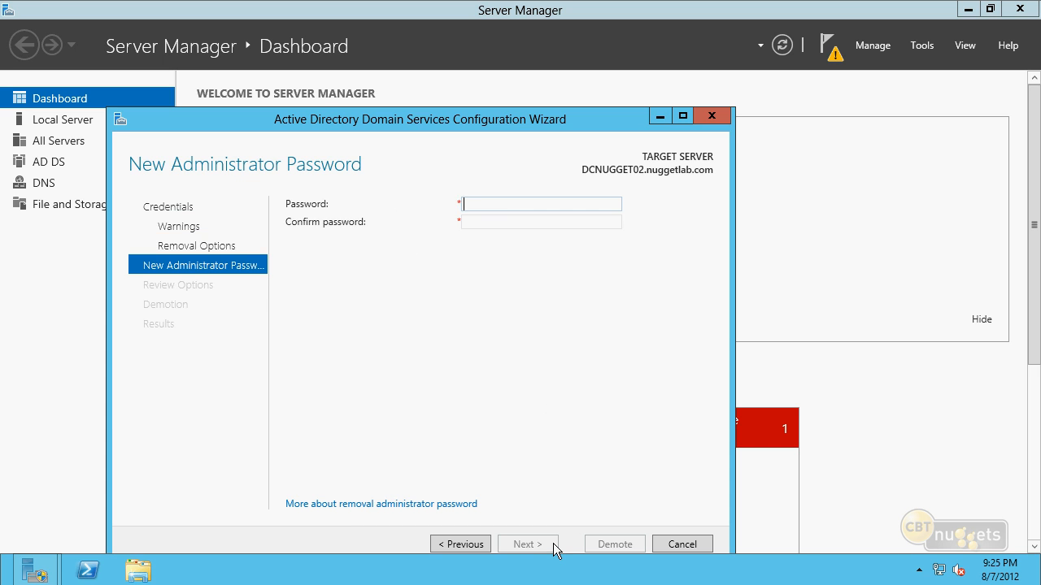
# Enter and confirm the new local administrator password and continue to Review Options
pyautogui.write('Pa$$w0rd')
pyautogui.press('Tab')
pyautogui.write('Pa$$')
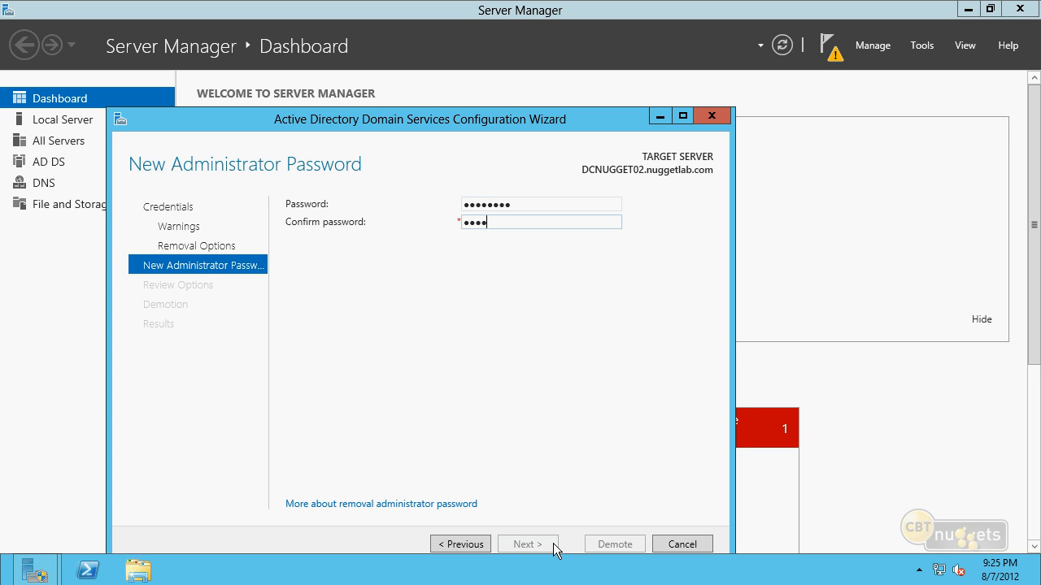
pyautogui.write('w0rd')
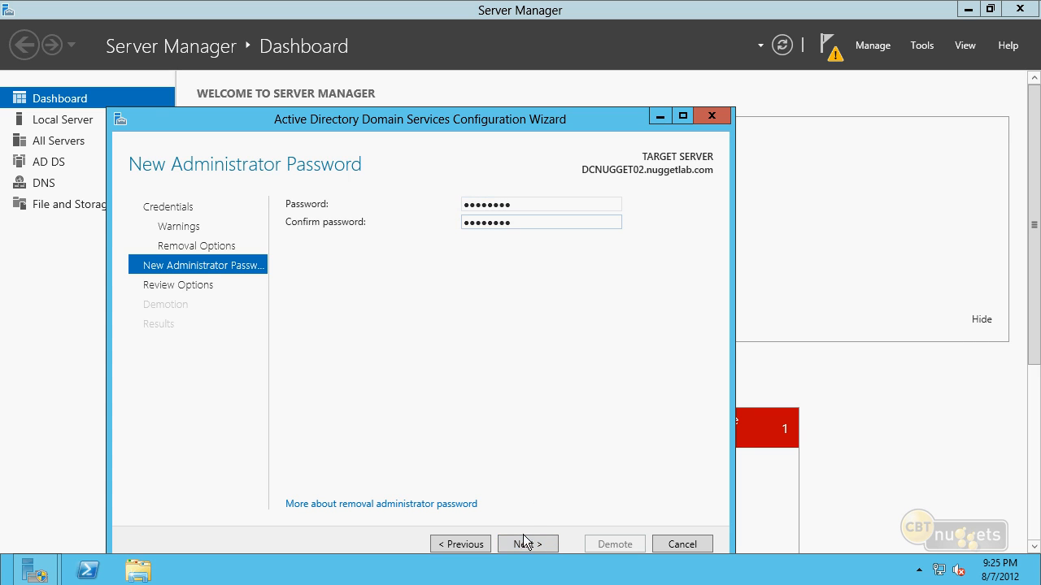
pyautogui.click(528, 544)
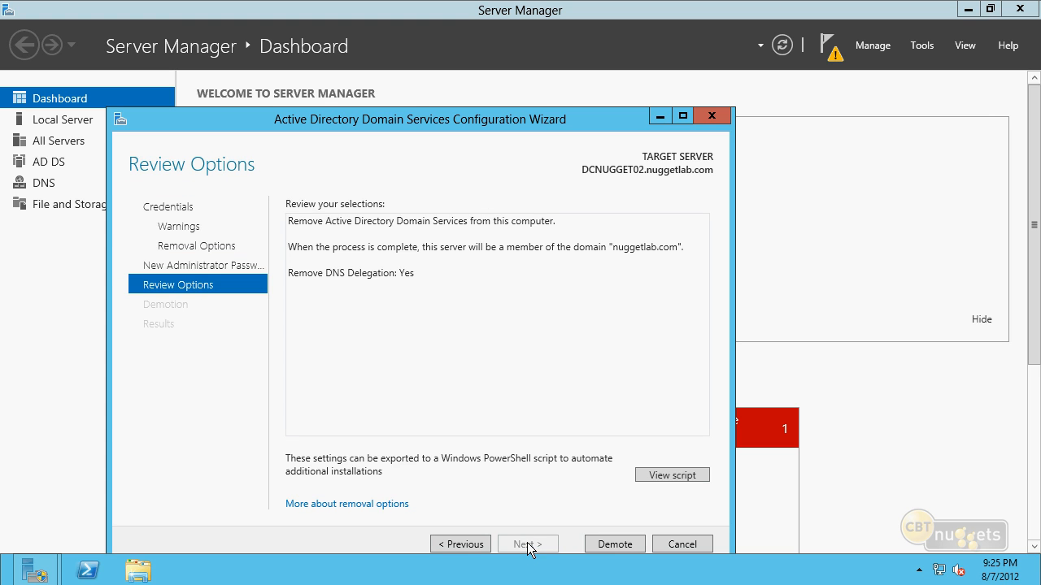
# Demote DCNUGGET02 with the reviewed options and check the Domain Controllers container of nuggetlab.com in Active Directory Users and Computers
pyautogui.click(622, 546)
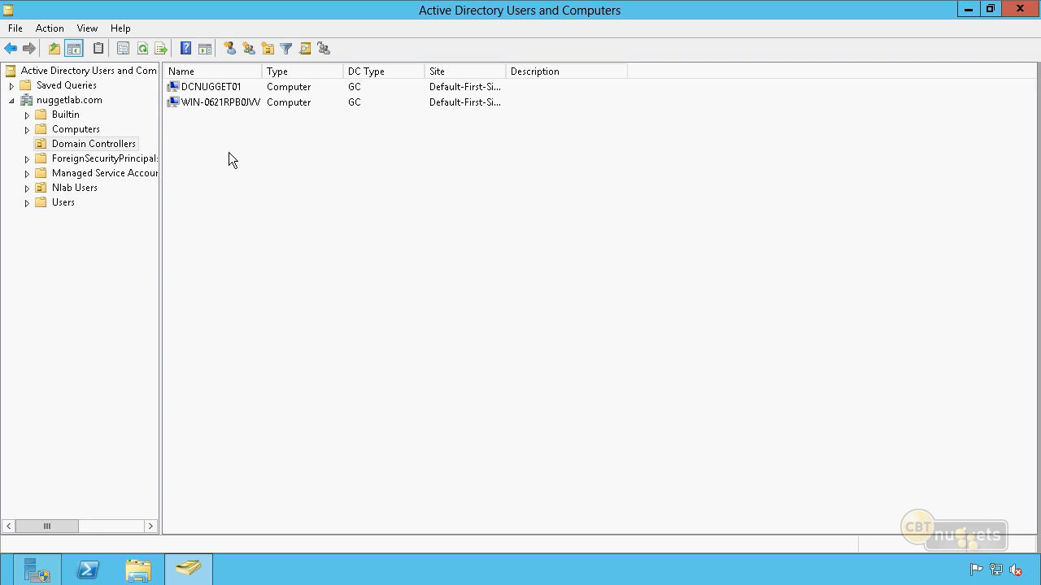
pyautogui.click(246, 104)
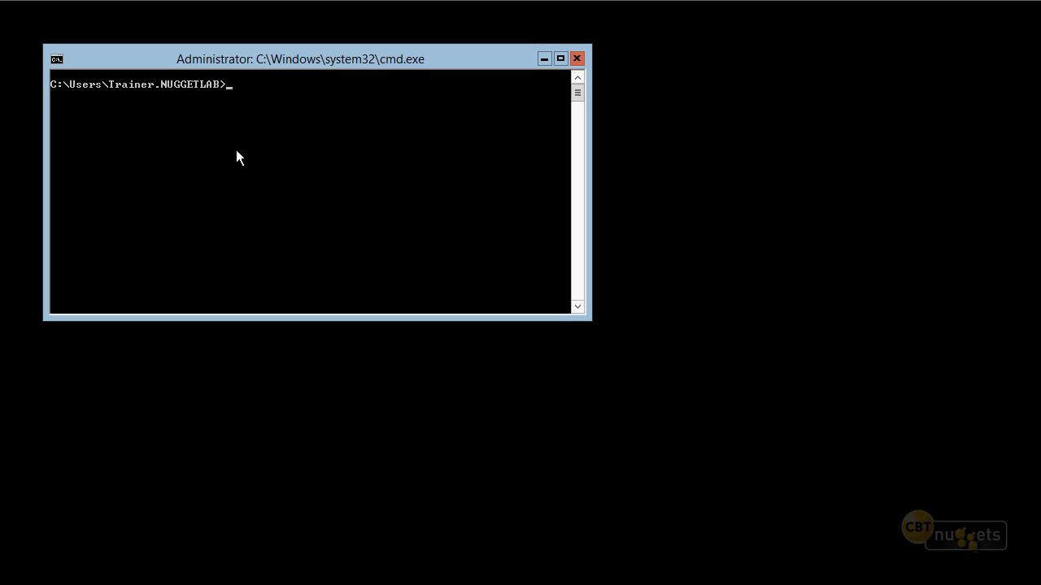
# Start PowerShell from the Server Core command prompt and run uninstall-addsdomaincontroller
pyautogui.write('powershell')
pyautogui.press('Return')
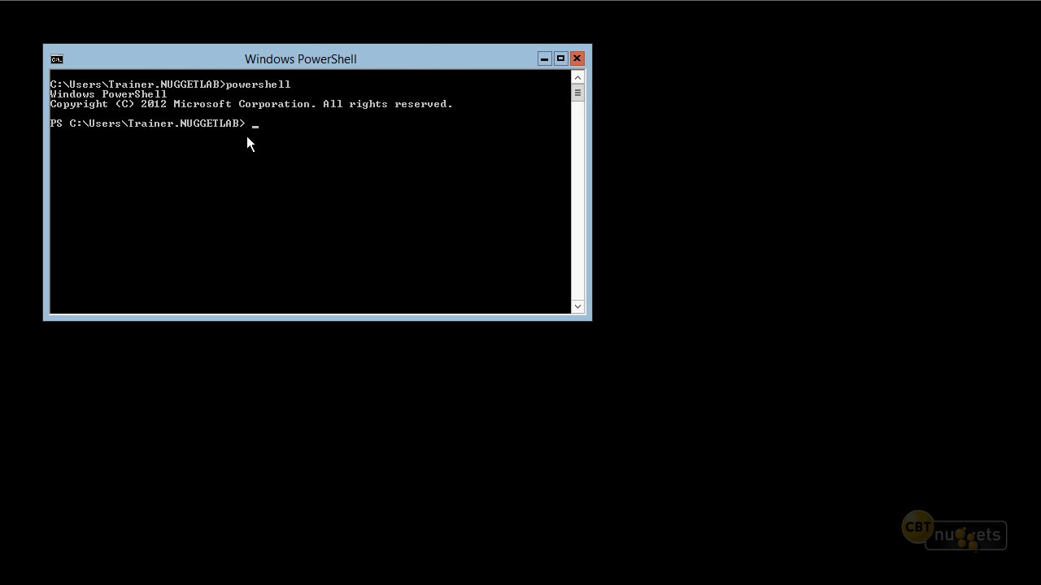
pyautogui.write('uninstall')
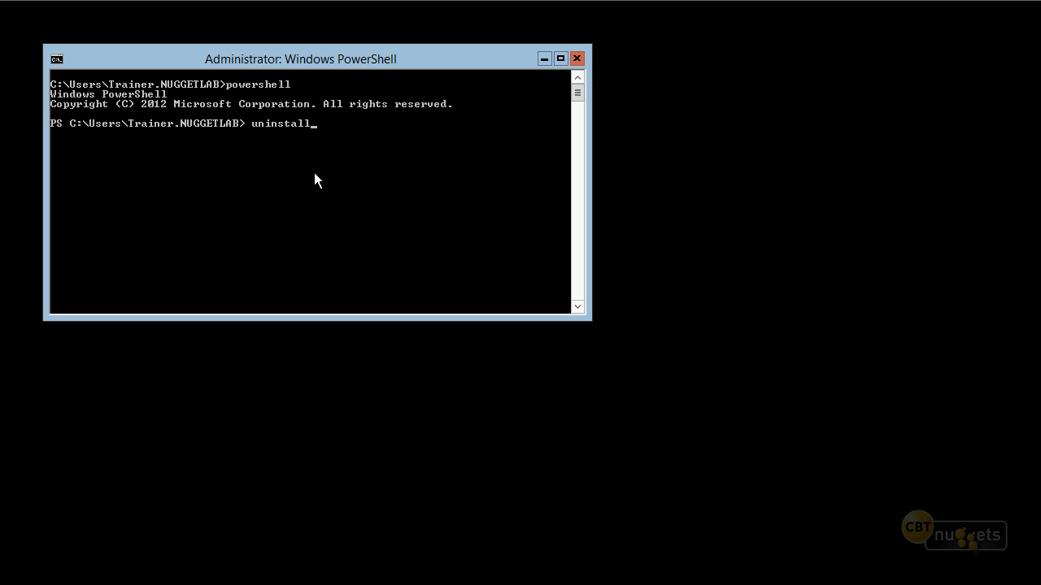
pyautogui.write('-addsdomaincontroller')
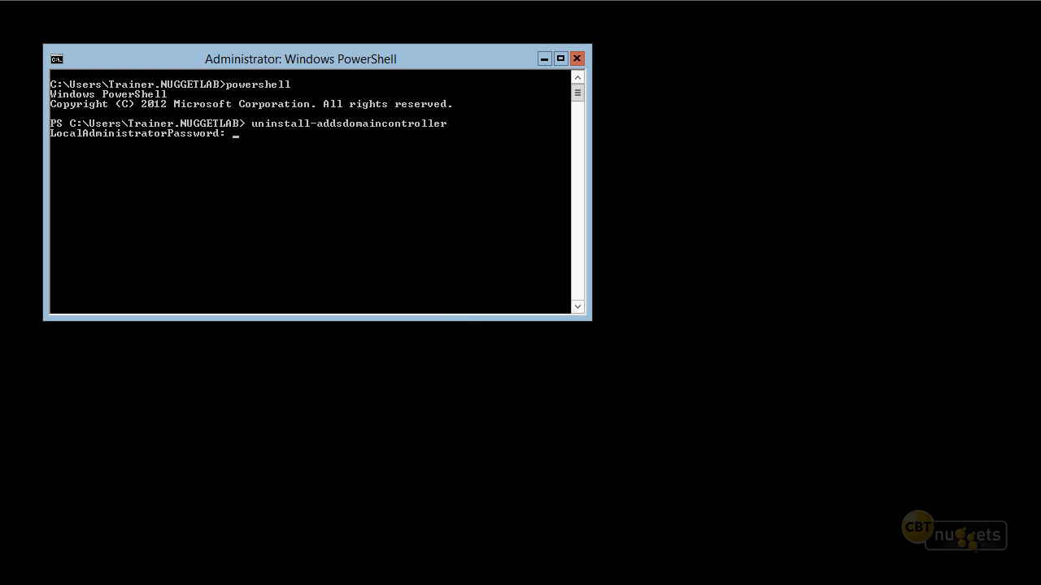
# Enter and confirm the local administrator password and approve the domain controller removal with Yes to All
pyautogui.click(456, 308)
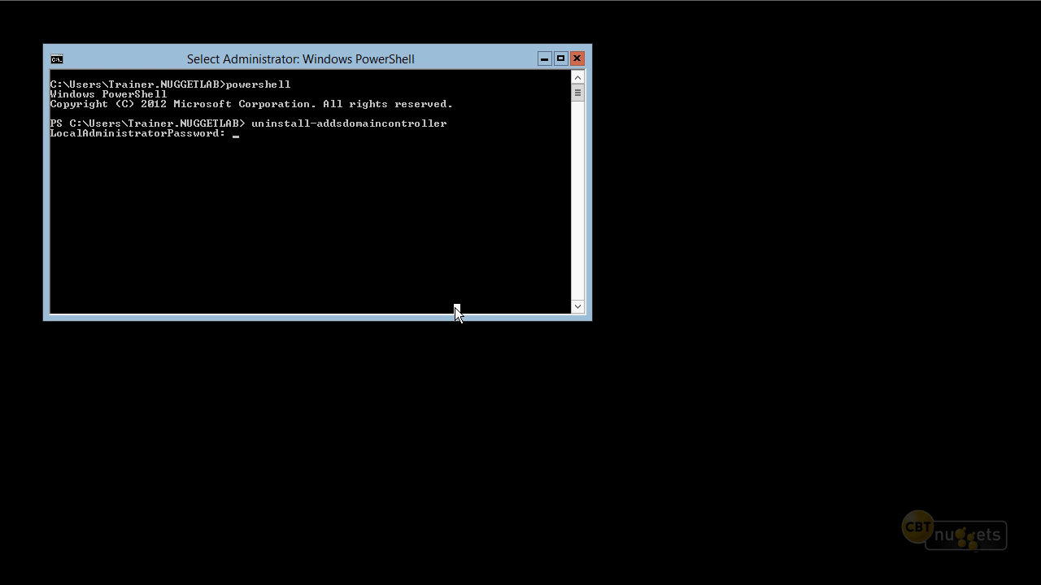
pyautogui.press('Escape')
pyautogui.write('********')
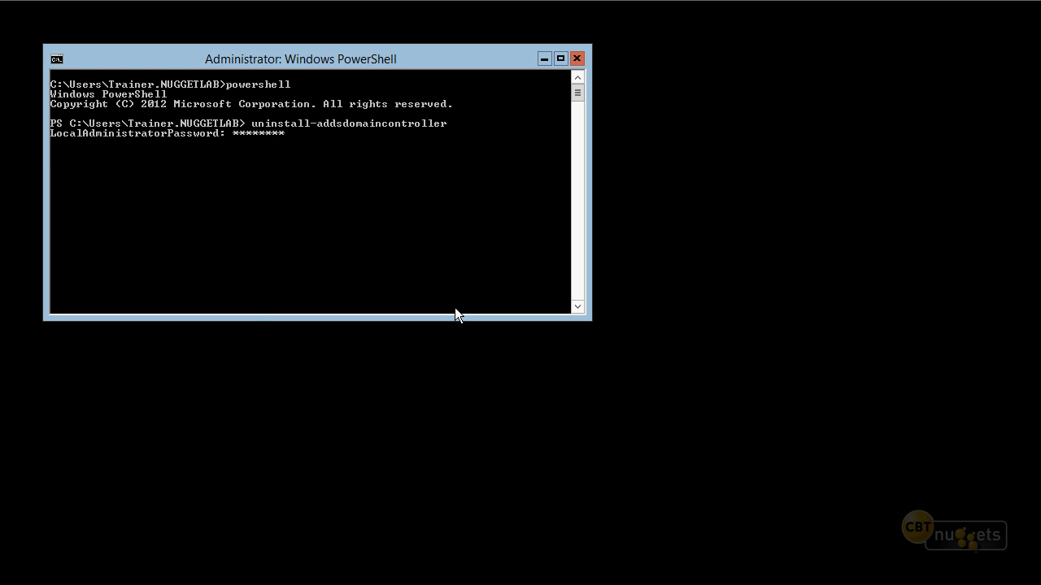
pyautogui.press('Return')
pyautogui.write('******')
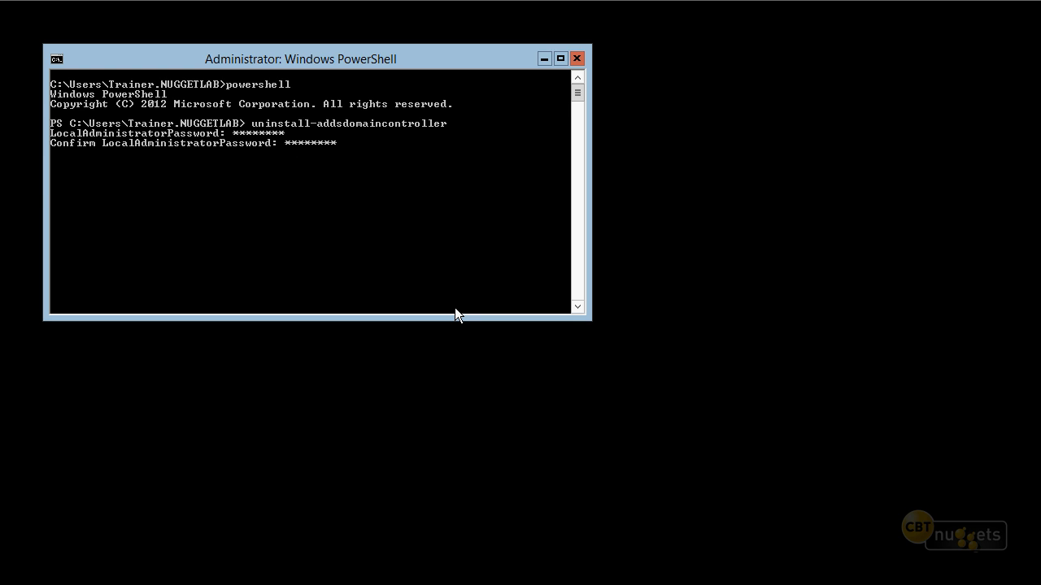
pyautogui.press('Return')
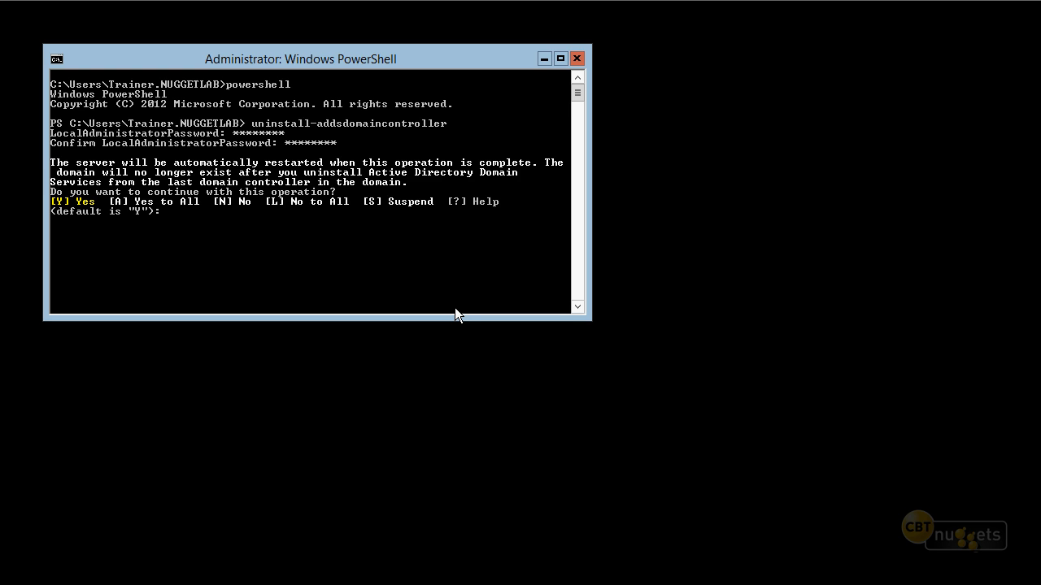
pyautogui.write('a')
pyautogui.press('Return')
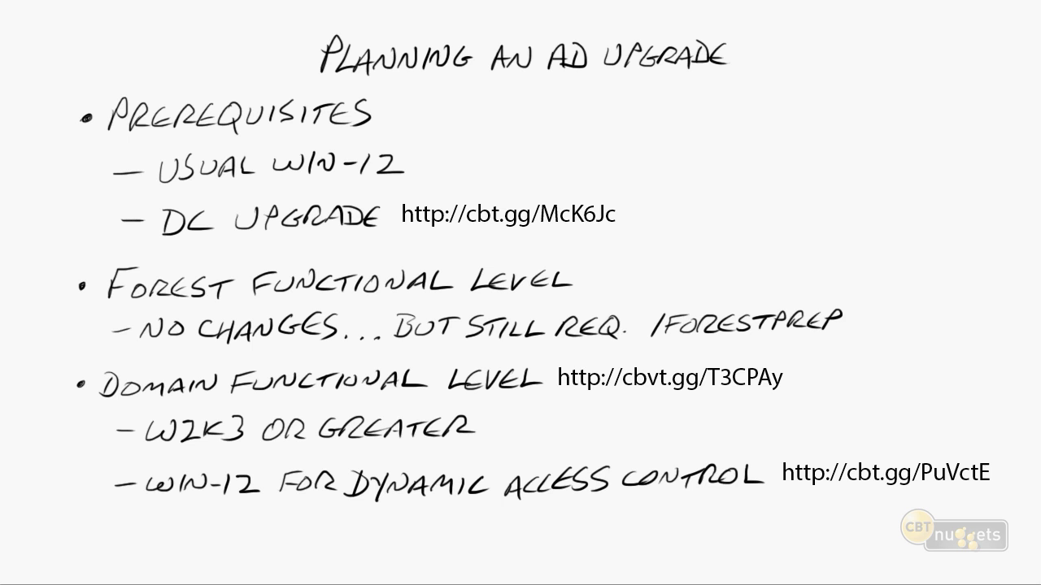
pyautogui.moveTo(318, 71); pyautogui.dragTo(730, 78)
pyautogui.moveTo(773, 47)
pyautogui.mouseDown()
pyautogui.moveTo(845, 38)
pyautogui.moveTo(854, 49)
pyautogui.moveTo(843, 46)
pyautogui.mouseUp()
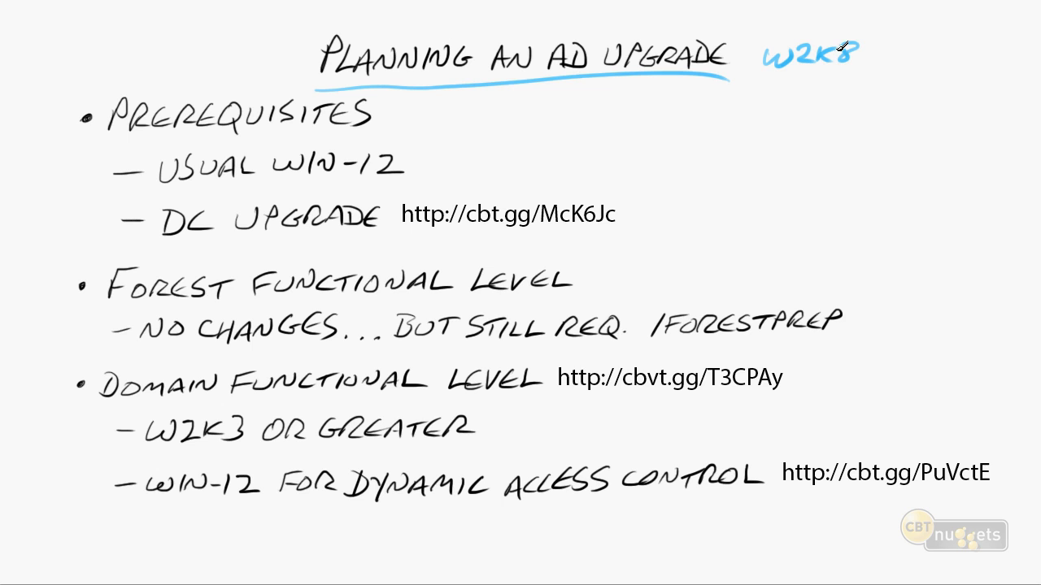
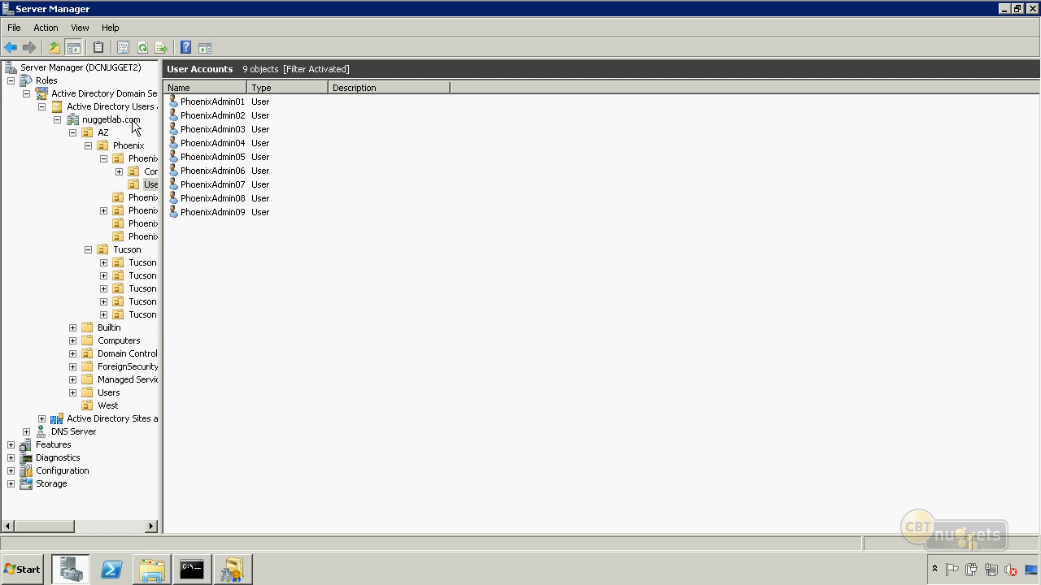
# Check the current domain functional level of nuggetlab.com without changing it
pyautogui.click(135, 127)
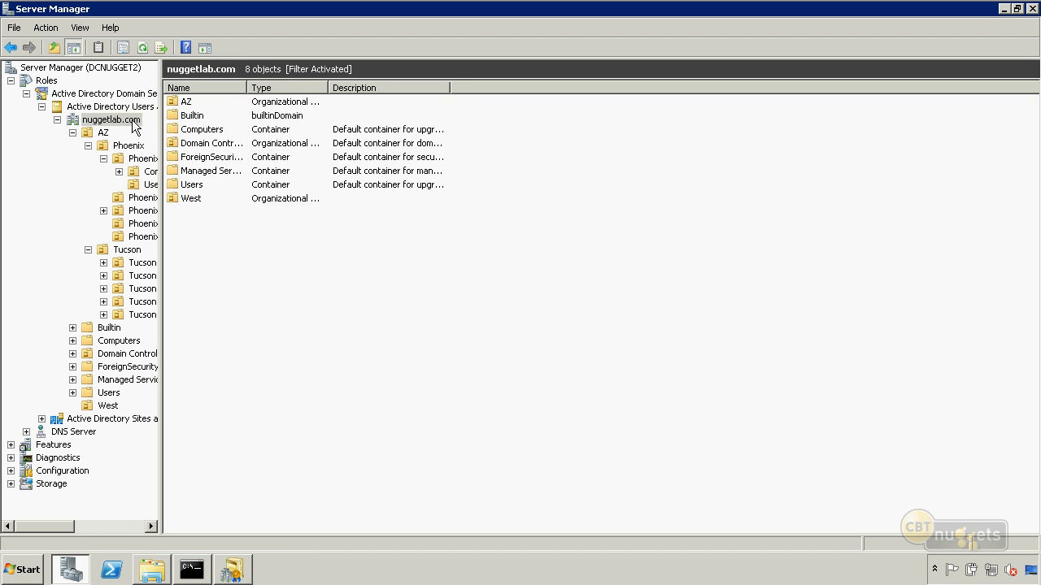
pyautogui.rightClick(135, 127)
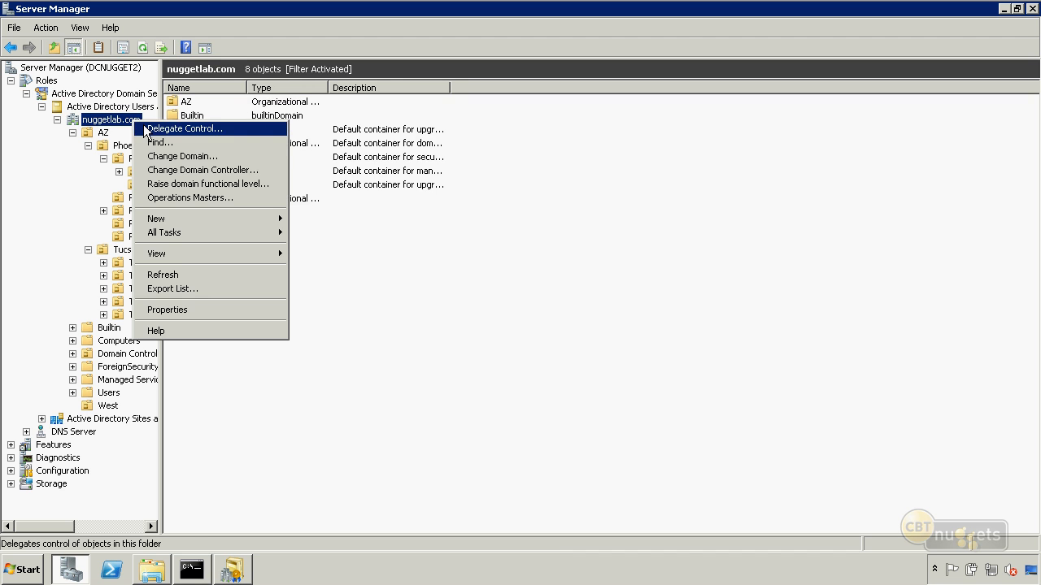
pyautogui.click(193, 184)
pyautogui.moveTo(122, 106); pyautogui.dragTo(10, 107)
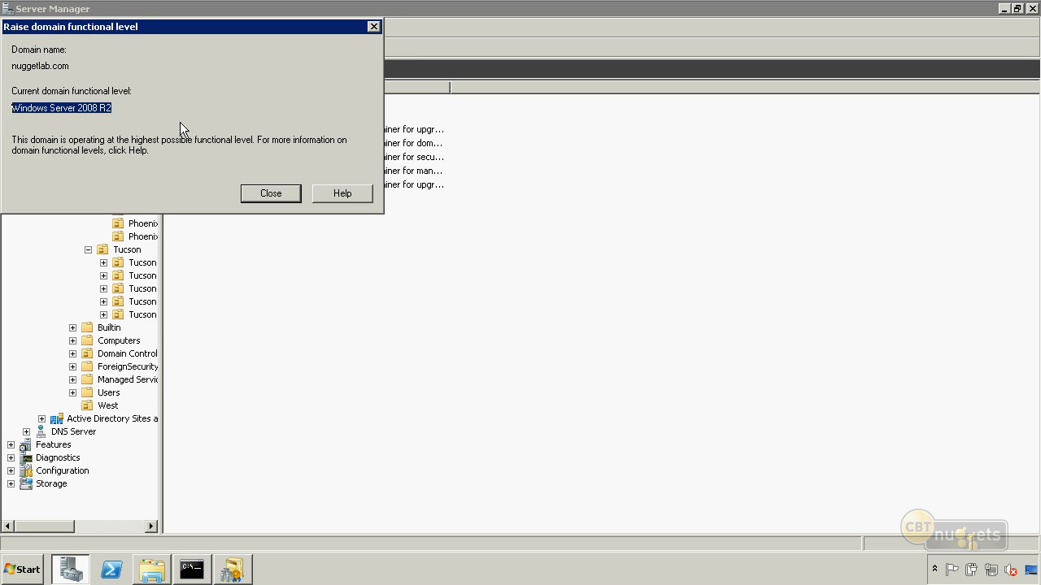
pyautogui.click(257, 194)
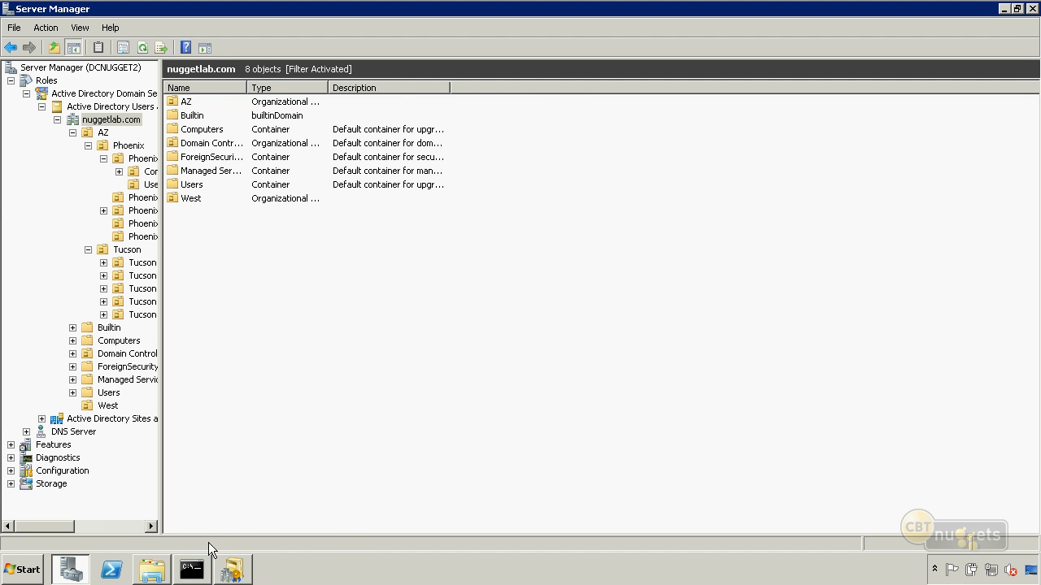
# Check the forest functional level in Active Directory Domains and Trusts, then close it and Server Manager
pyautogui.click(232, 569)
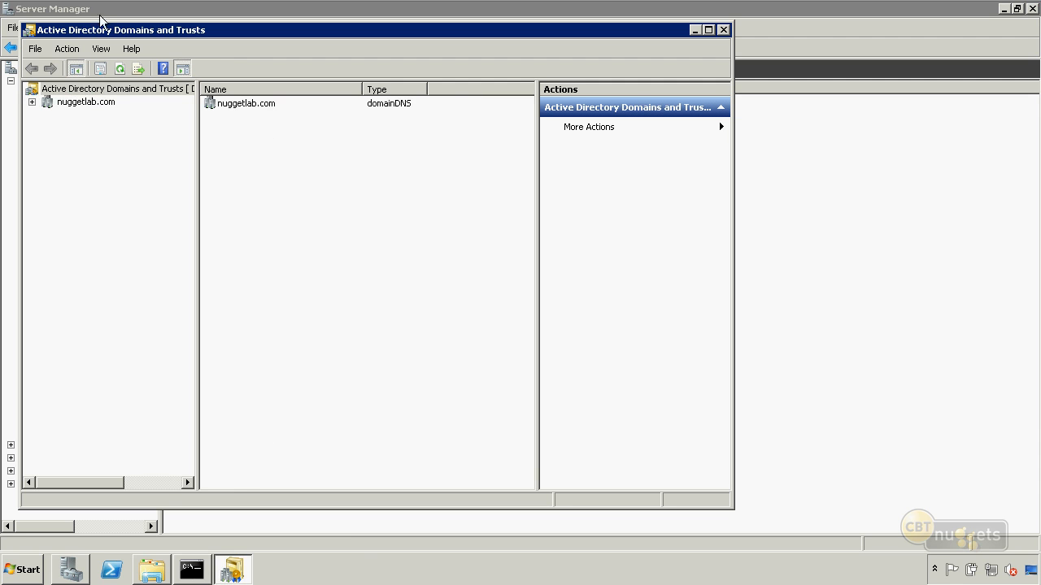
pyautogui.rightClick(141, 88)
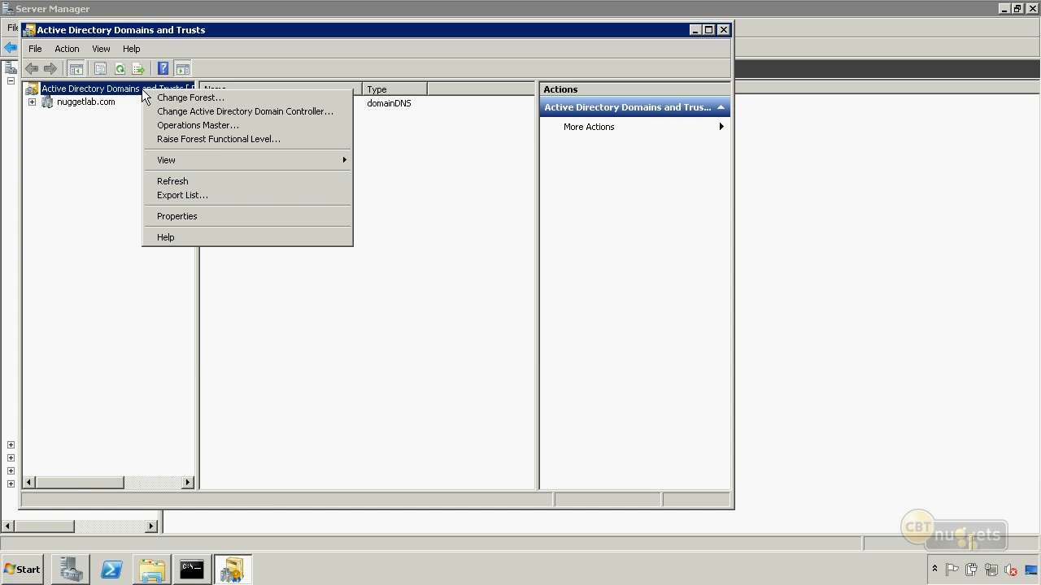
pyautogui.click(214, 139)
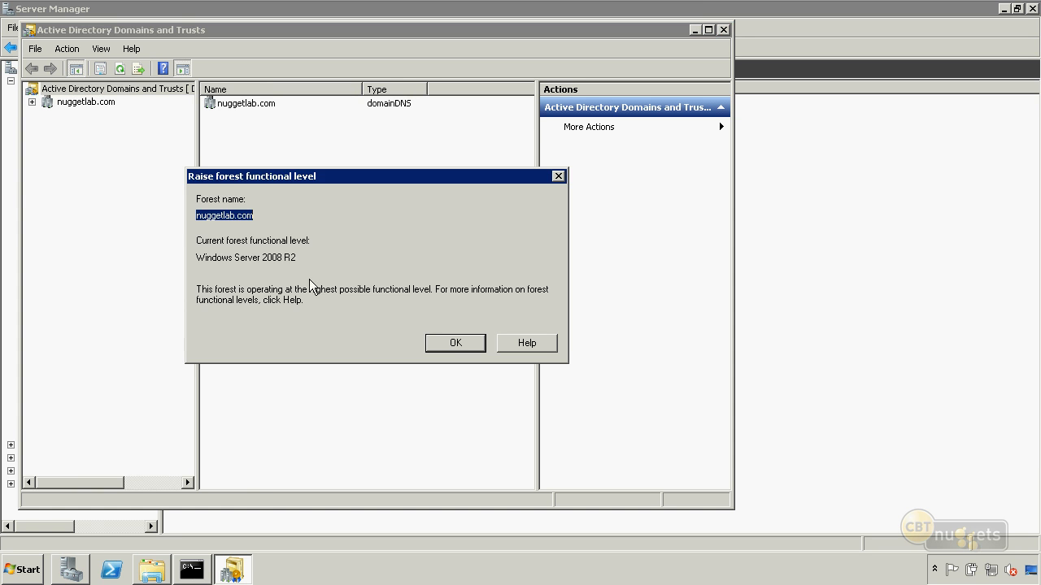
pyautogui.moveTo(299, 257); pyautogui.dragTo(132, 236)
pyautogui.click(454, 349)
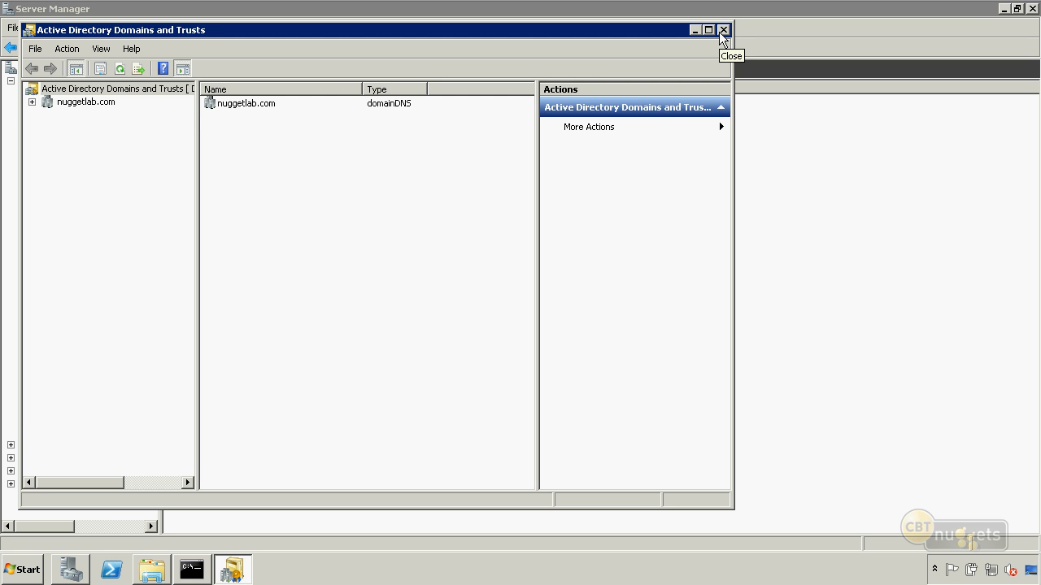
pyautogui.click(722, 29)
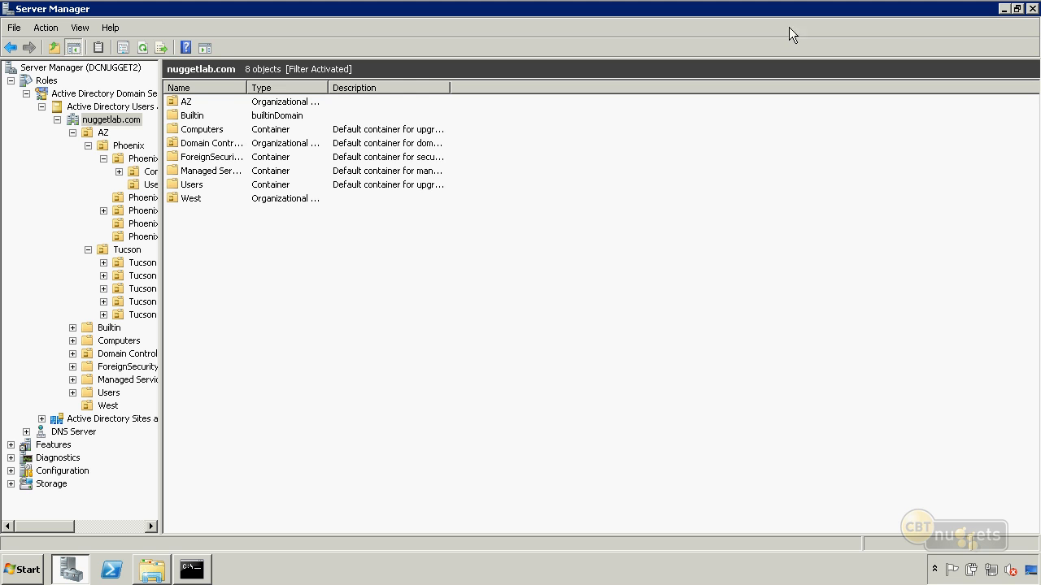
pyautogui.click(1029, 7)
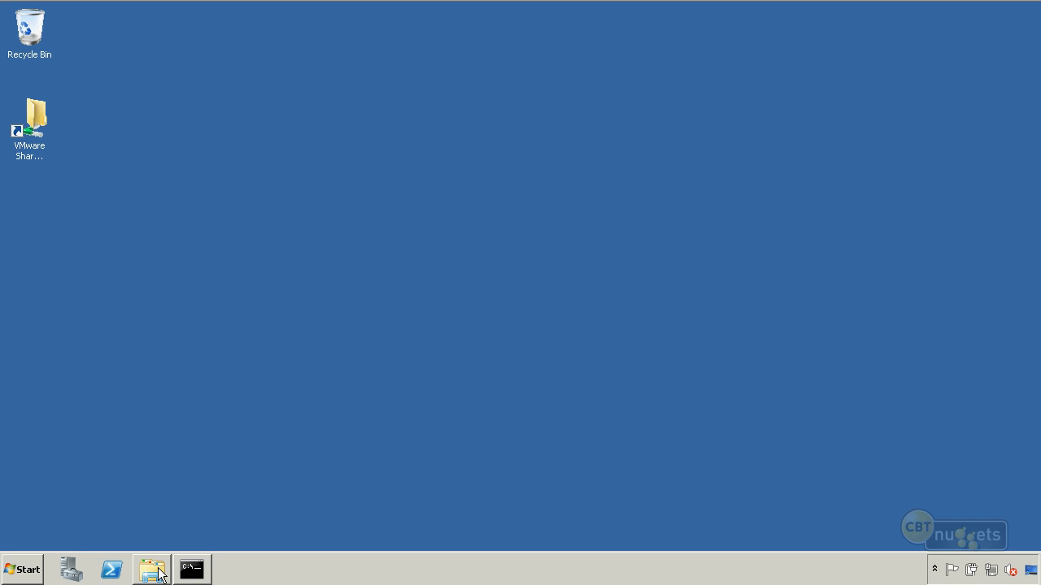
# Examine the adprep tool and the schema .ldf files in the DVD's support\adprep folder
pyautogui.moveTo(158, 569)
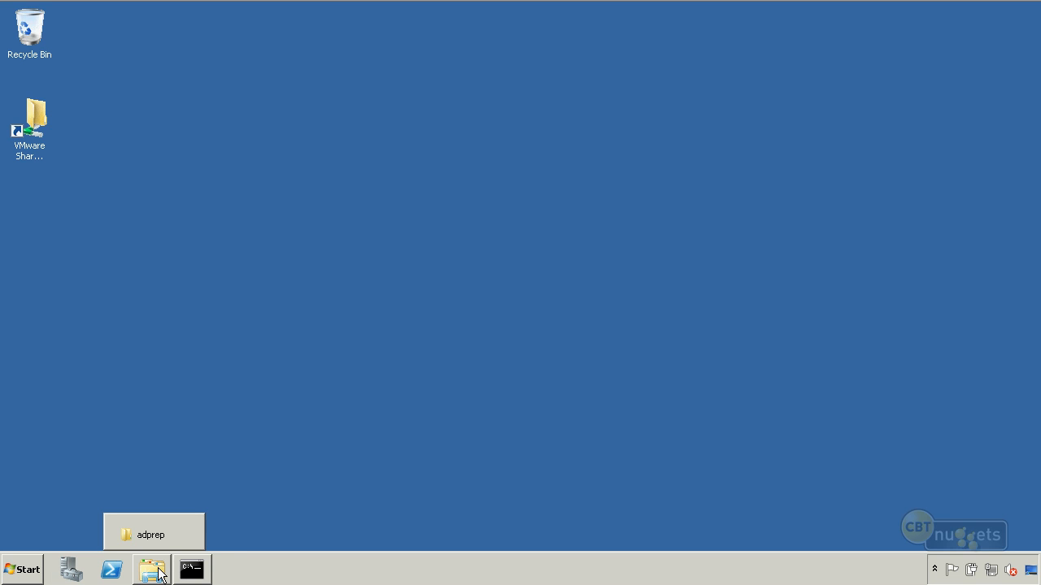
pyautogui.click(156, 571)
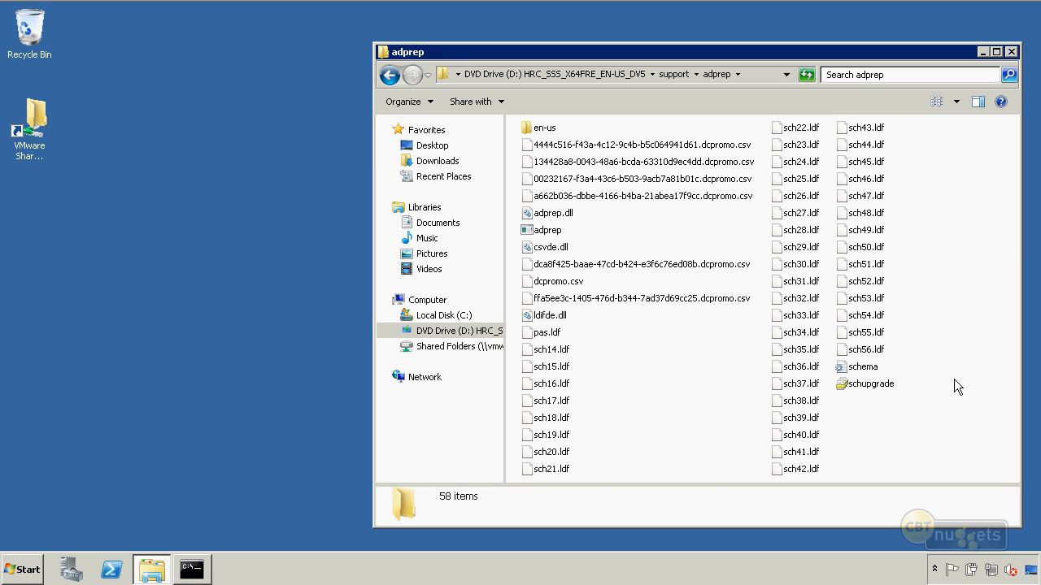
pyautogui.click(557, 234)
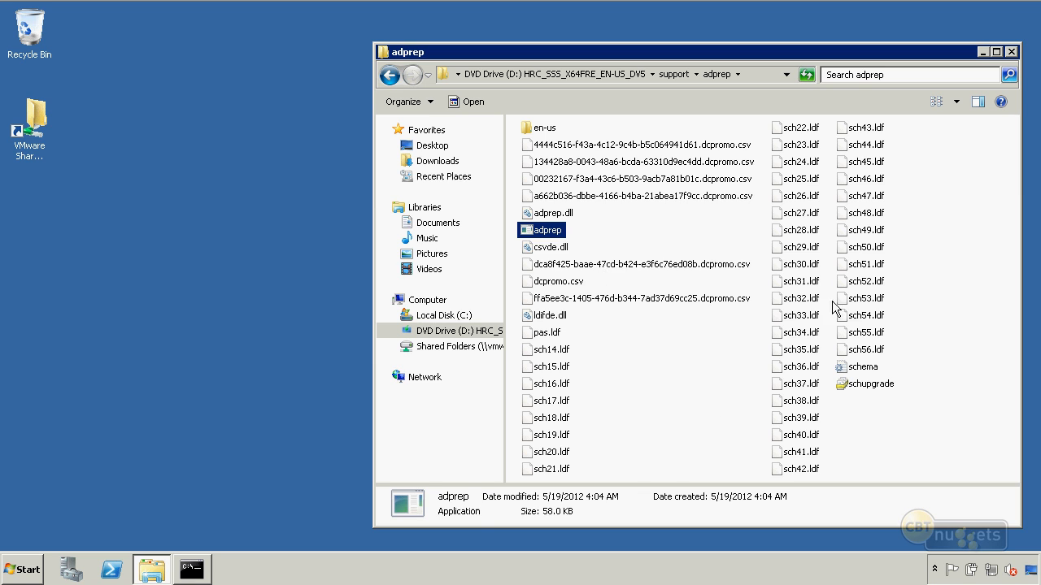
pyautogui.click(962, 260)
pyautogui.click(805, 252)
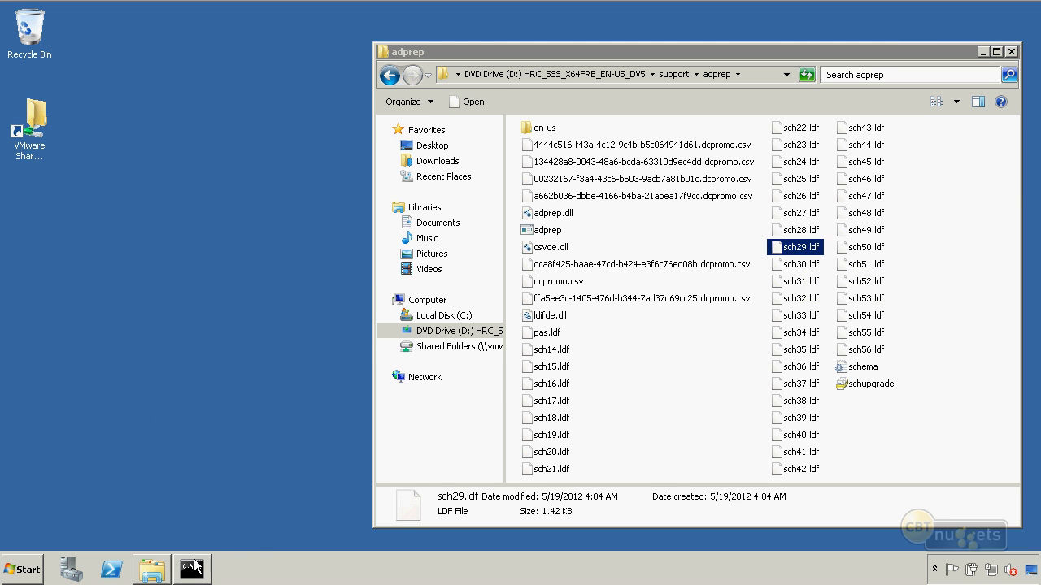
# Run adprep /forestprep from D:\support\adprep in Command Prompt and confirm the schema upgrade with C
pyautogui.click(192, 569)
pyautogui.write('adprep>adprep /')
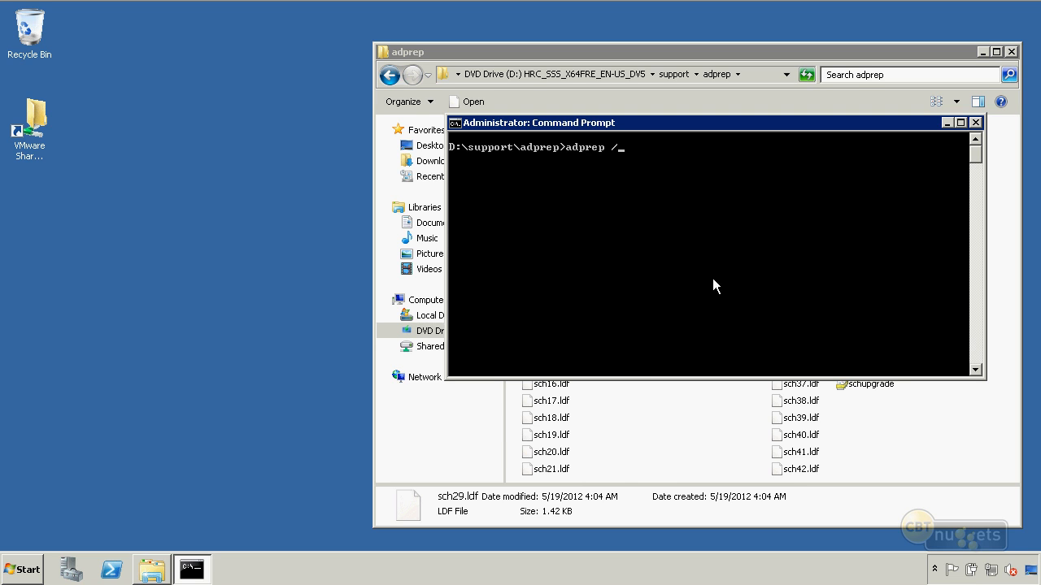
pyautogui.write('forestprep')
pyautogui.press('Return')
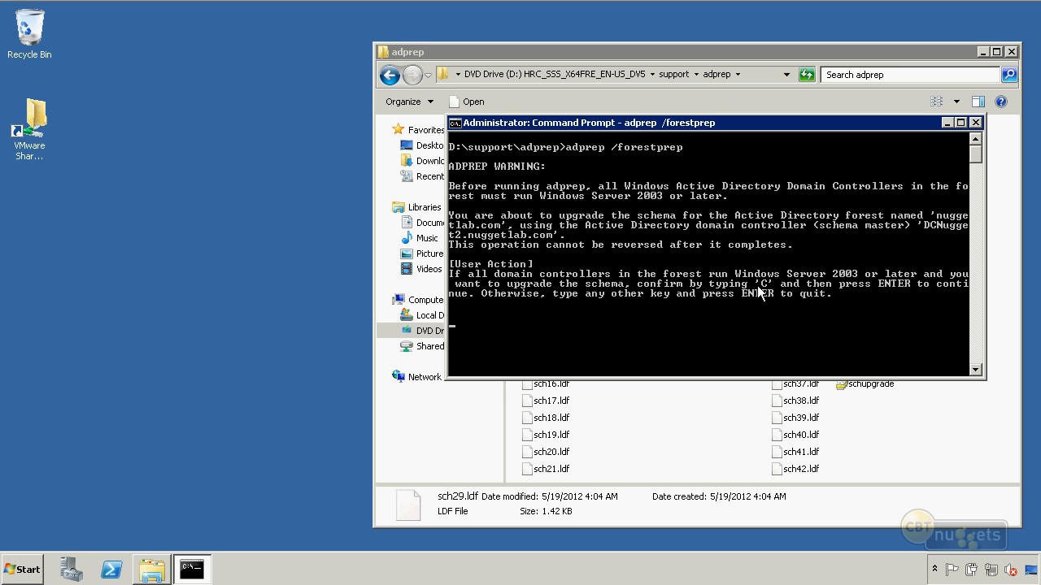
pyautogui.write('c')
pyautogui.press('Return')
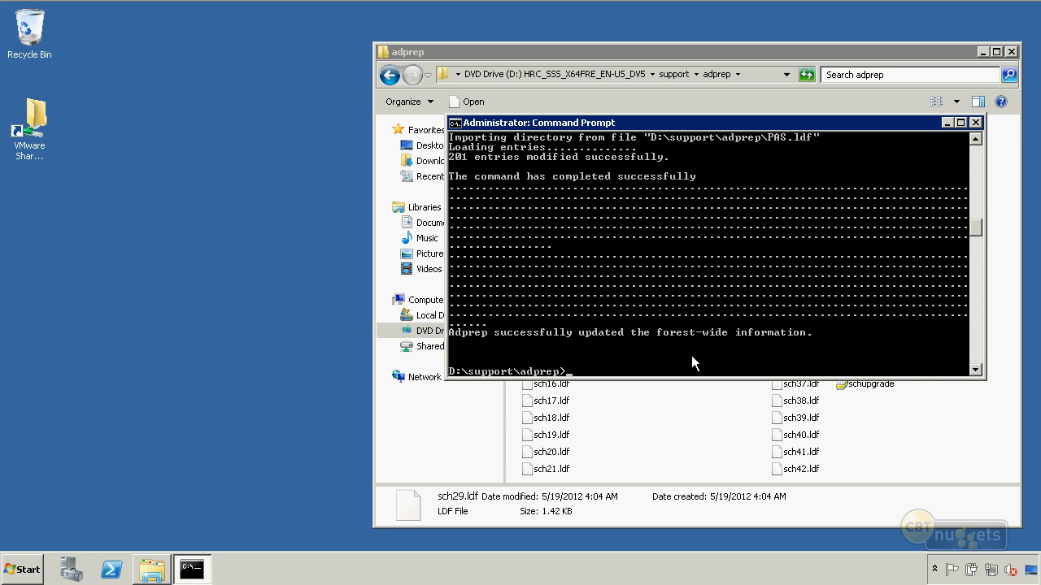
# Prepare the domain with adprep /domainprep, then close Command Prompt and the adprep folder
pyautogui.write('adprep /domainprep')
pyautogui.press('Return')
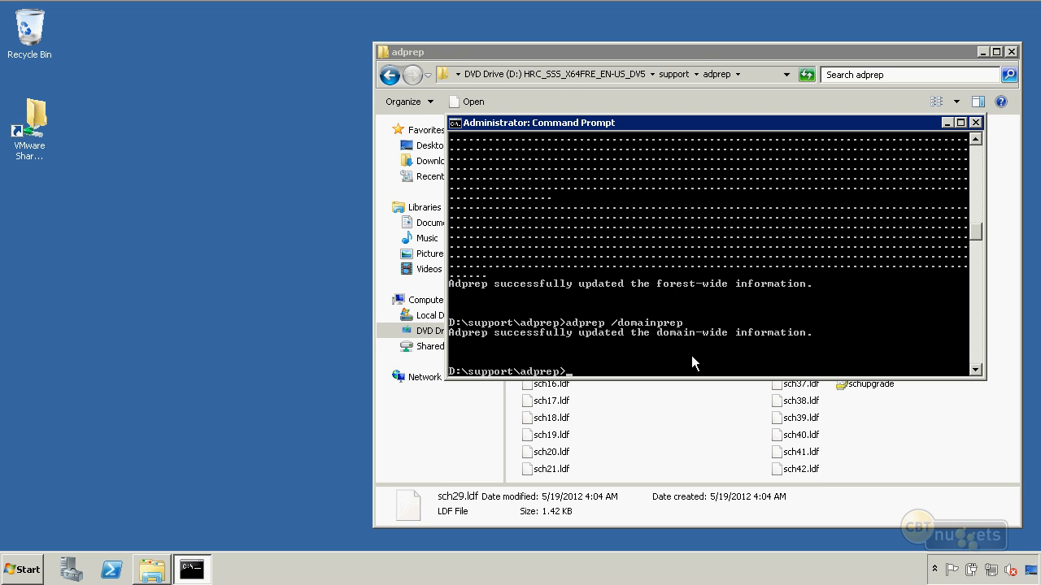
pyautogui.click(976, 122)
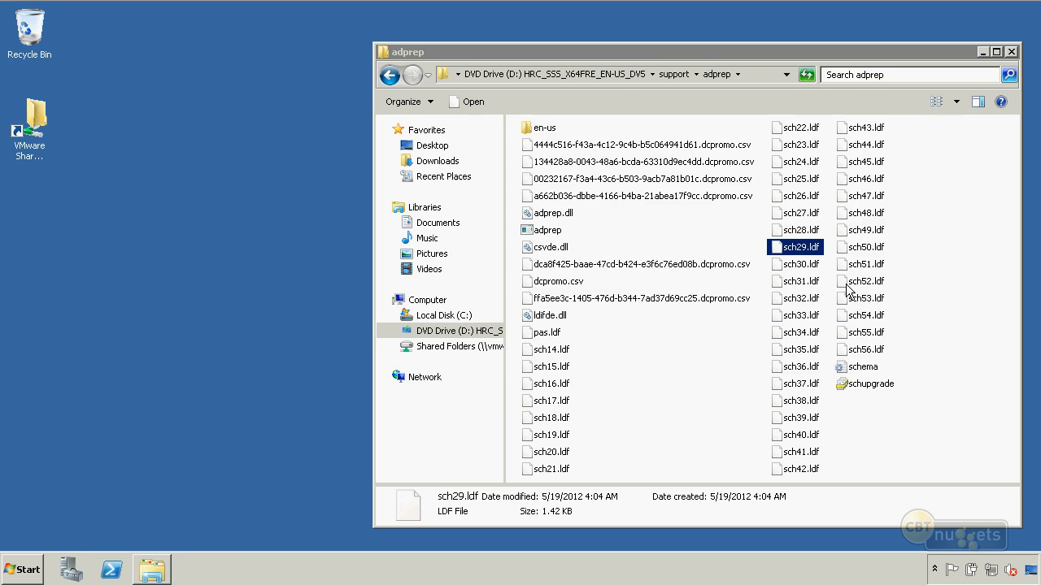
pyautogui.click(1013, 53)
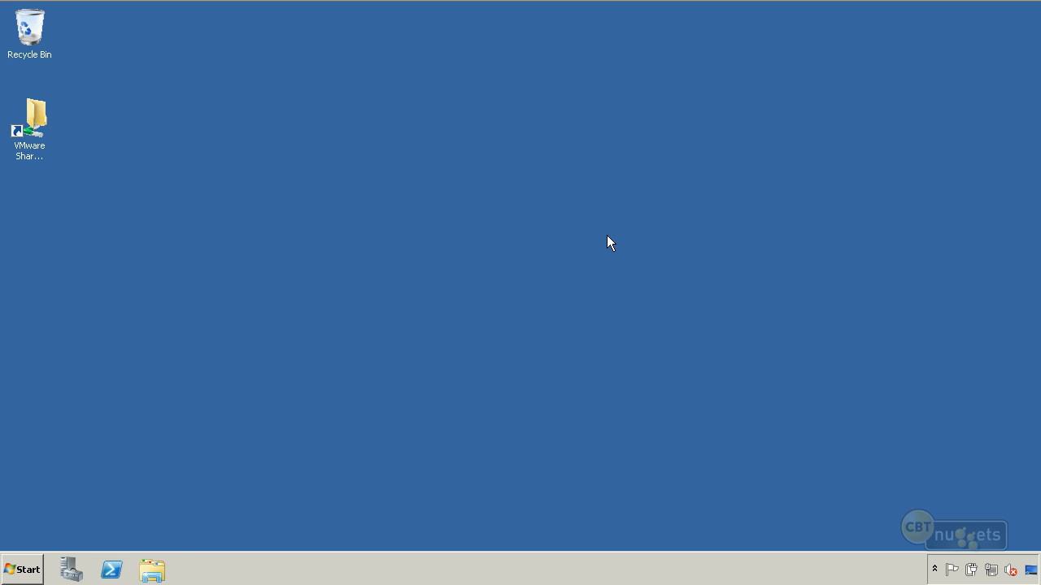
# Launch Windows Server 2012 setup from DVD Drive (D:), allow it to make changes, and close the Computer window
pyautogui.click(152, 569)
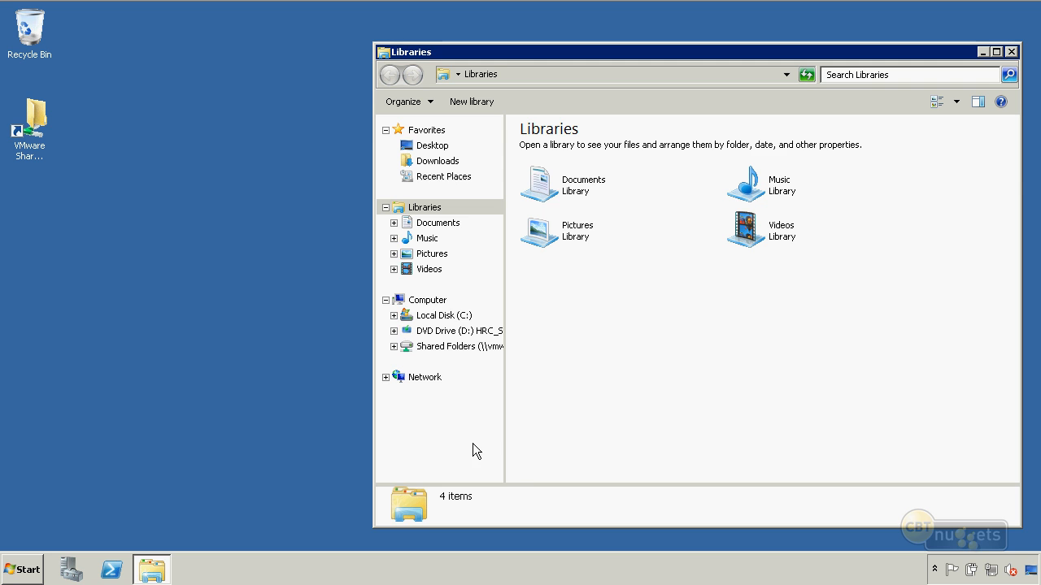
pyautogui.click(427, 301)
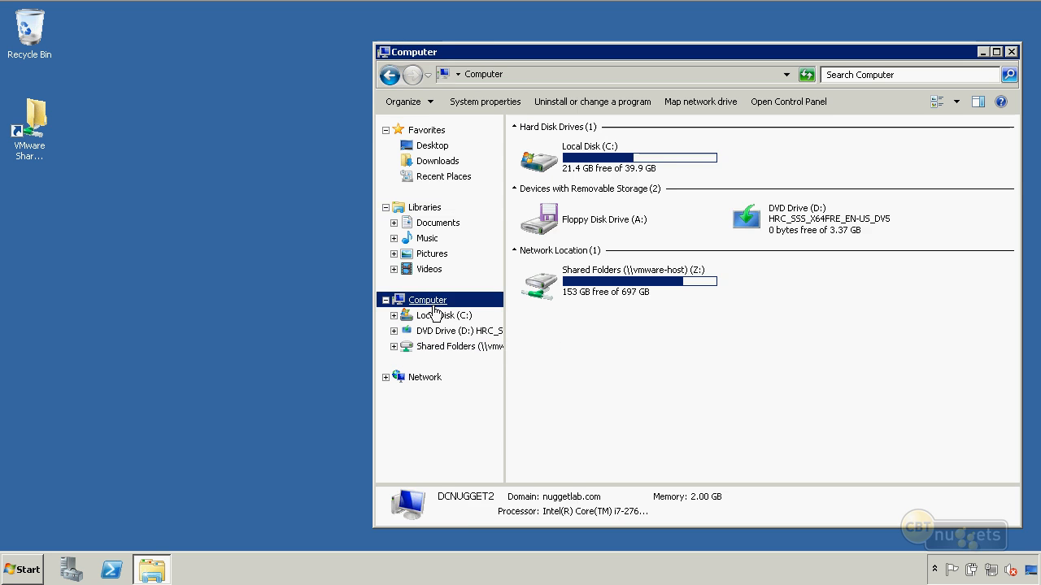
pyautogui.click(804, 221)
pyautogui.doubleClick(803, 221)
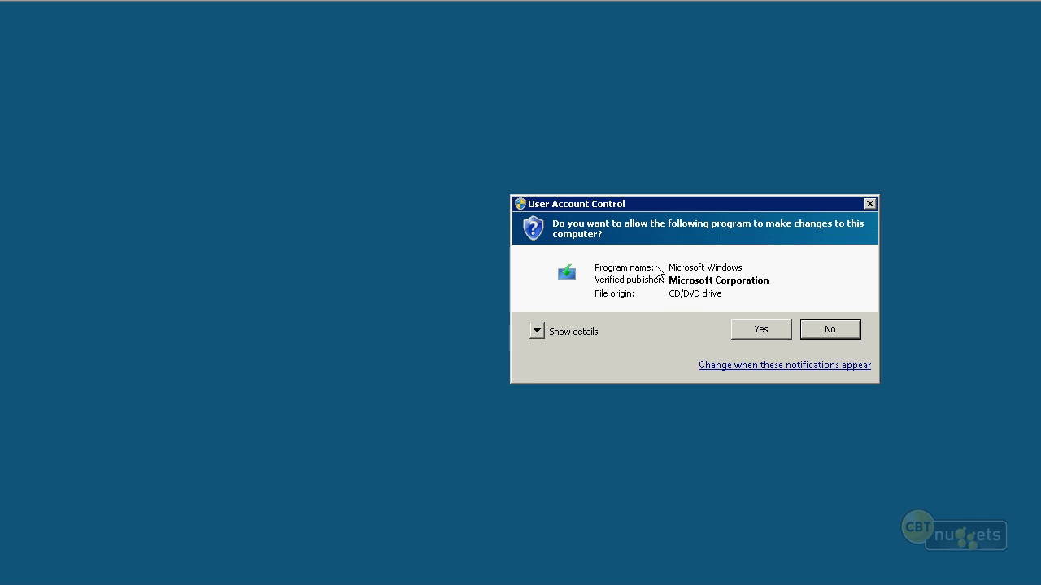
pyautogui.click(780, 330)
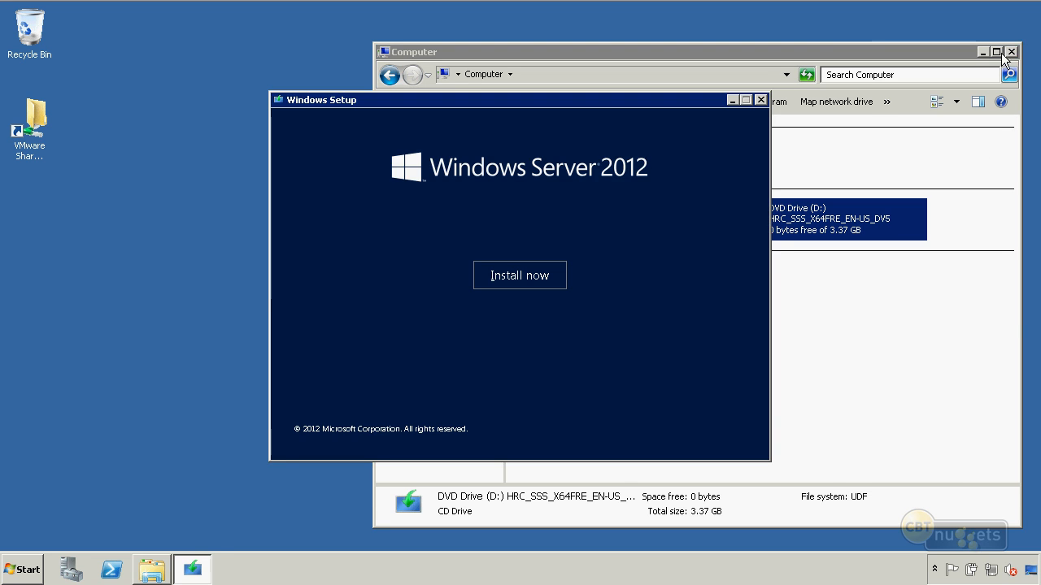
pyautogui.click(1012, 52)
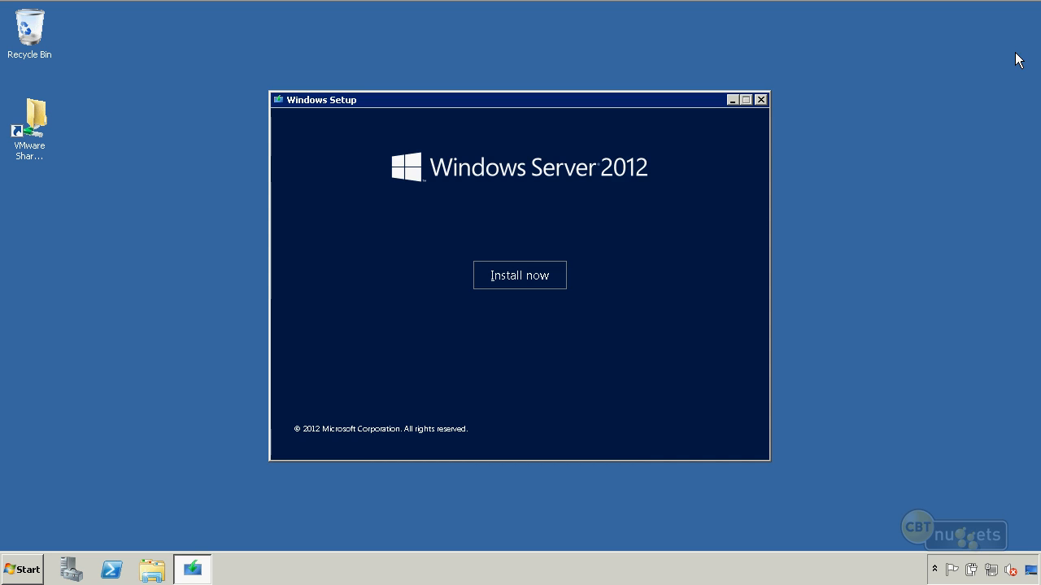
# Start the installation with online updates and choose Windows Server 2012 Release Candidate Datacenter (Server with a GUI)
pyautogui.click(515, 278)
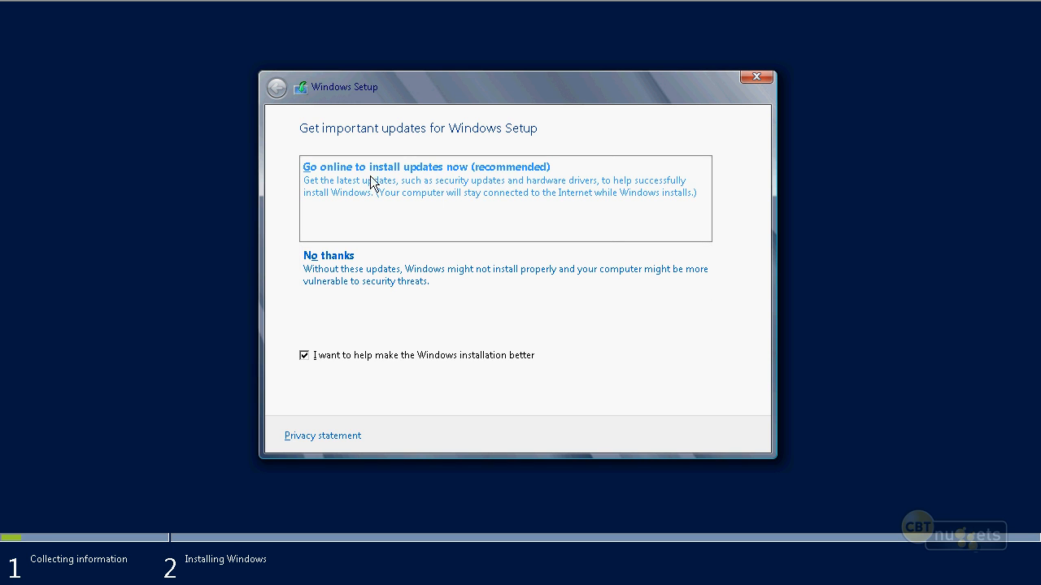
pyautogui.click(599, 195)
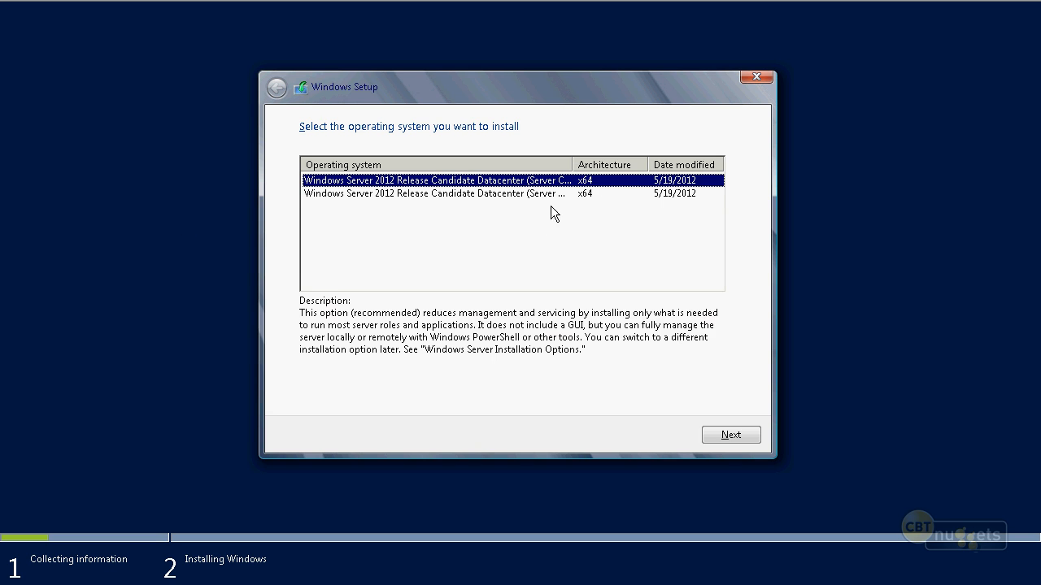
pyautogui.click(556, 174)
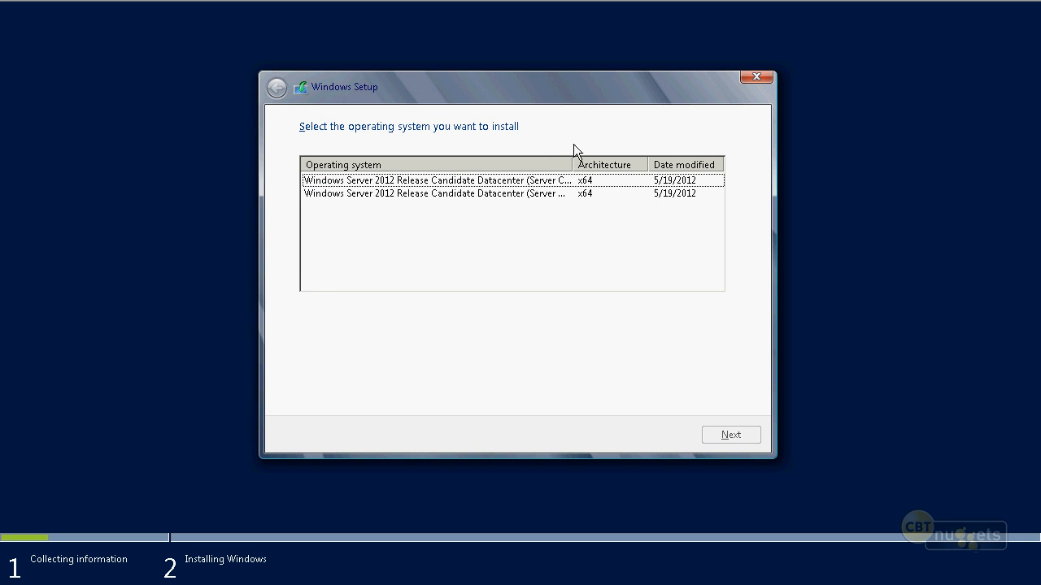
pyautogui.doubleClick(569, 163)
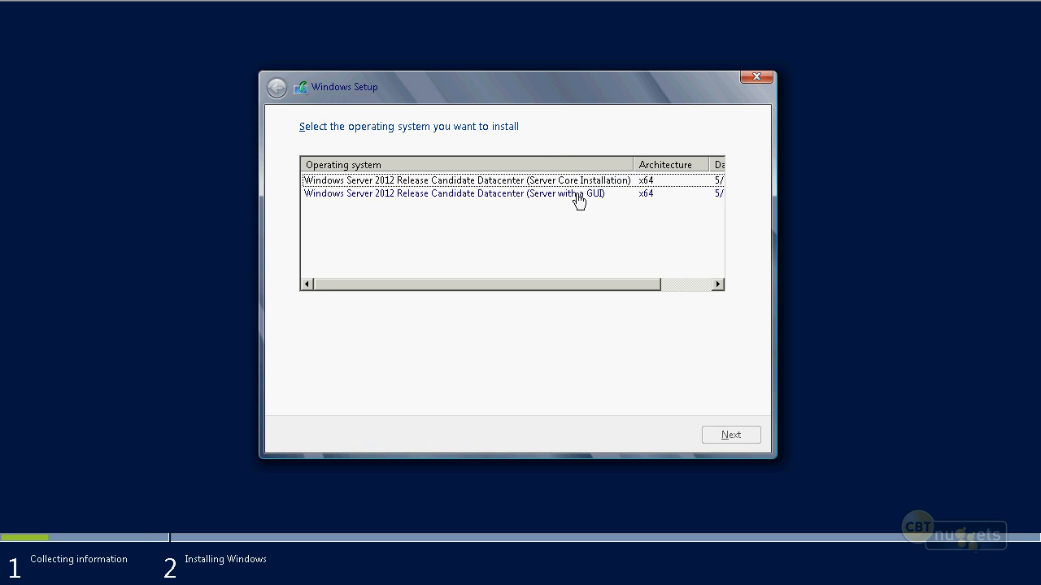
pyautogui.click(579, 195)
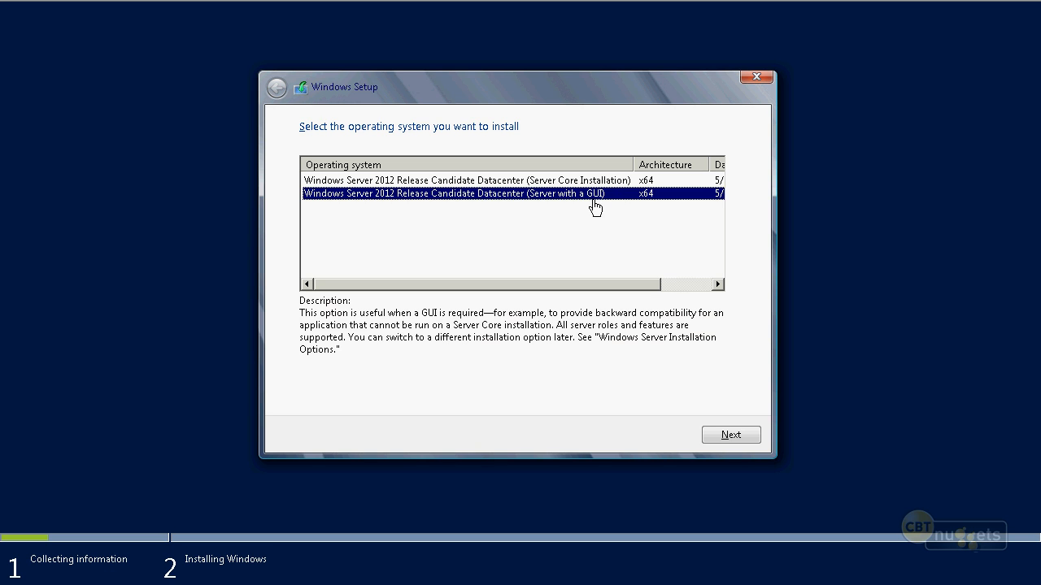
pyautogui.click(721, 435)
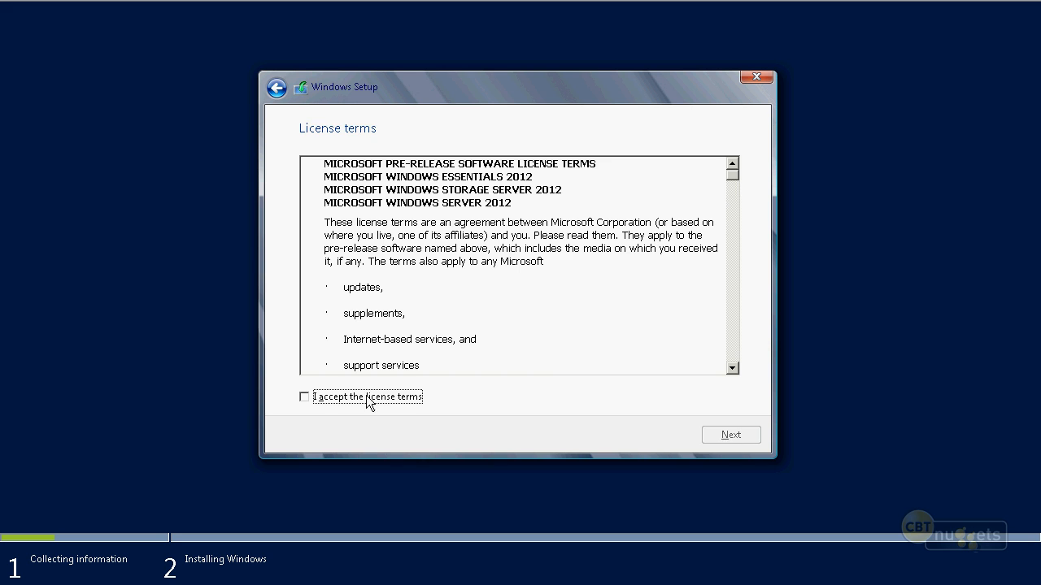
# Accept the license terms and run the Upgrade installation that keeps files, settings, and applications, continuing past the compatibility report
pyautogui.click(368, 397)
pyautogui.click(729, 435)
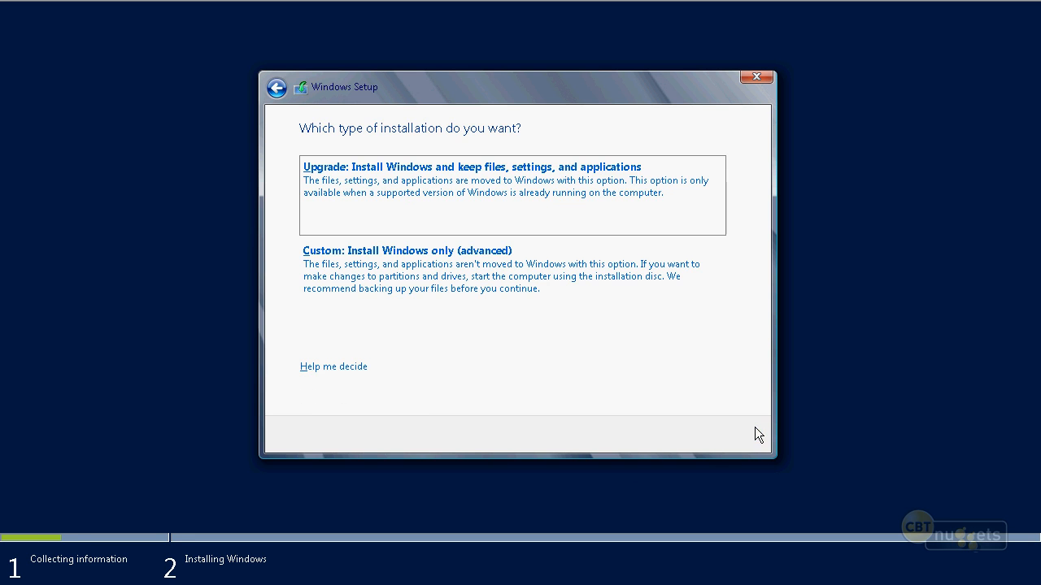
pyautogui.click(597, 219)
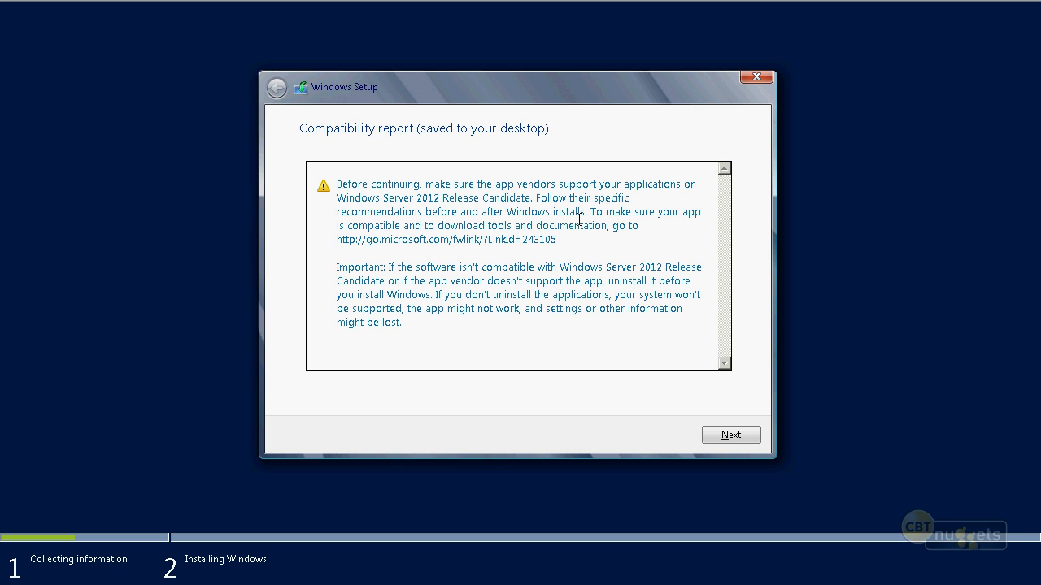
pyautogui.click(729, 436)
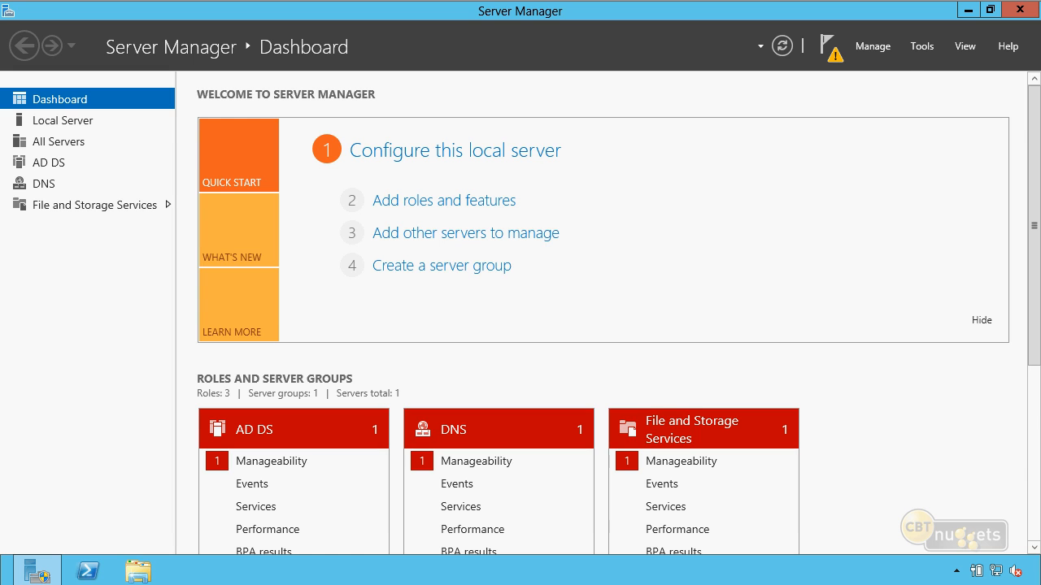
# Open Active Directory Users and Computers and expand nuggetlab.com down to the Phoenix organizational unit under AZ
pyautogui.click(924, 50)
pyautogui.click(895, 135)
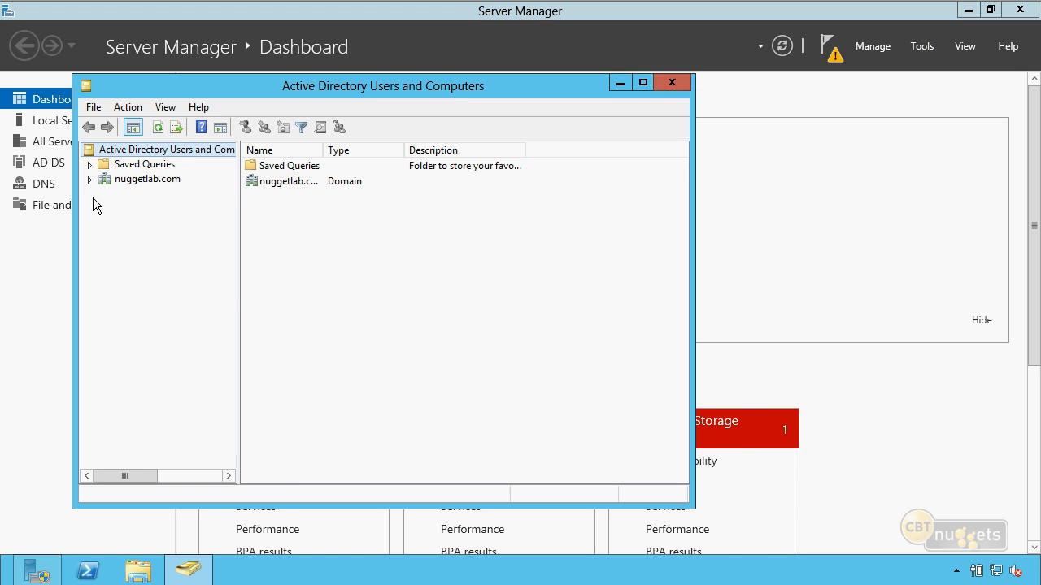
pyautogui.click(89, 180)
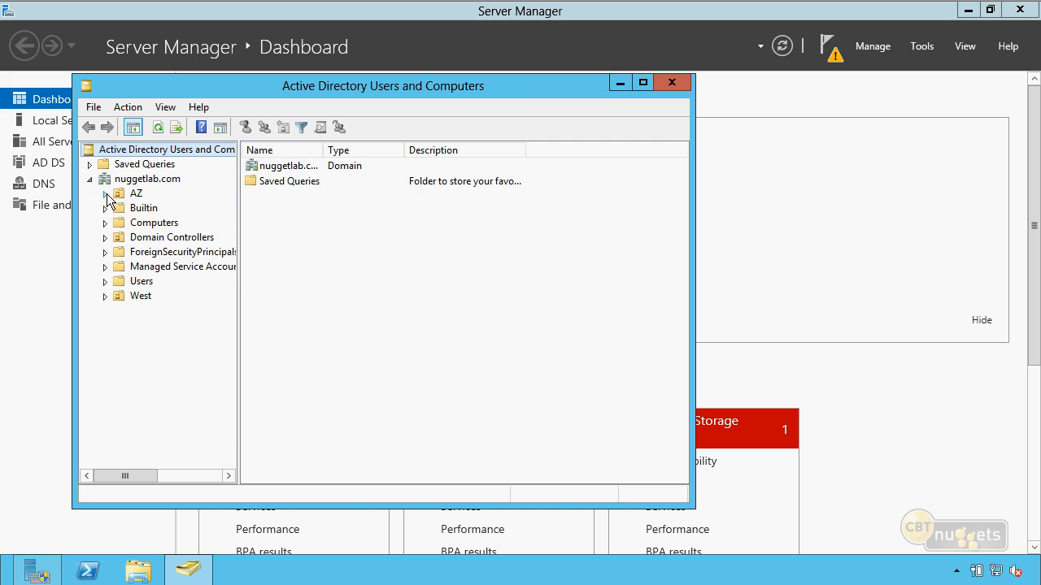
pyautogui.click(105, 193)
pyautogui.click(120, 208)
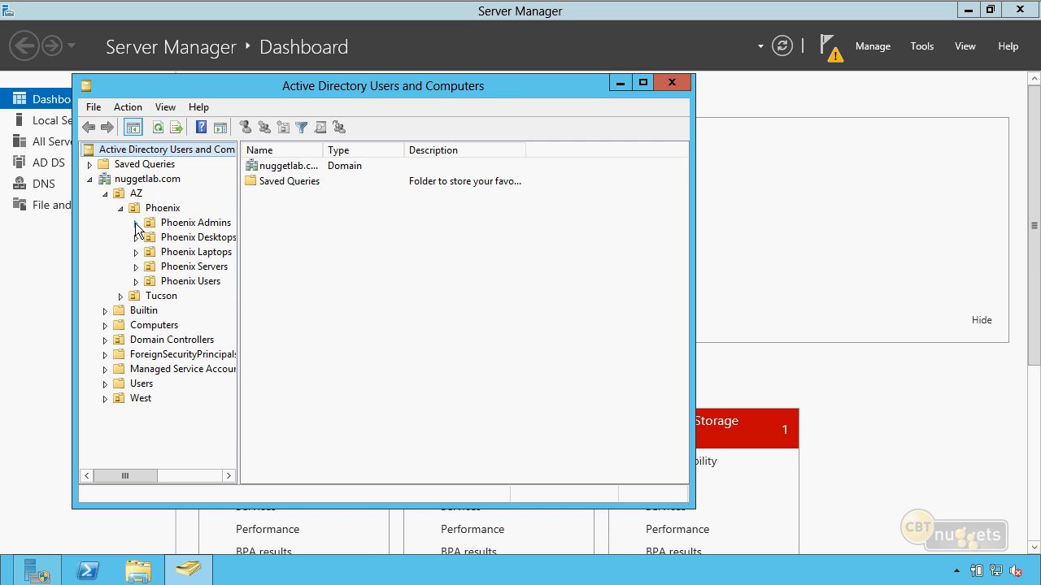
# Examine the user accounts in the User Accounts unit of Phoenix Admins, fitting the Name column to the full account names
pyautogui.click(165, 224)
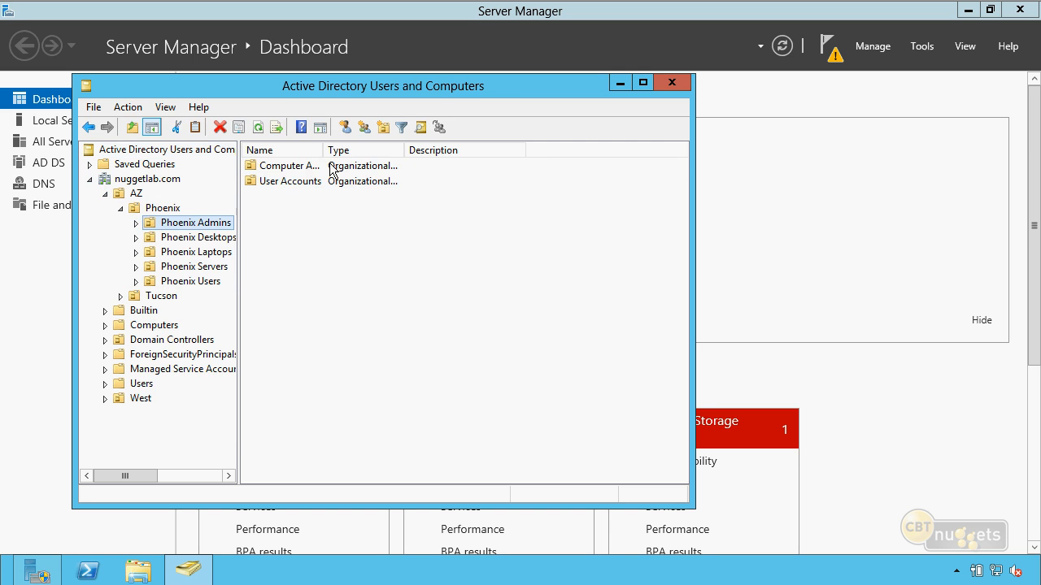
pyautogui.doubleClick(304, 184)
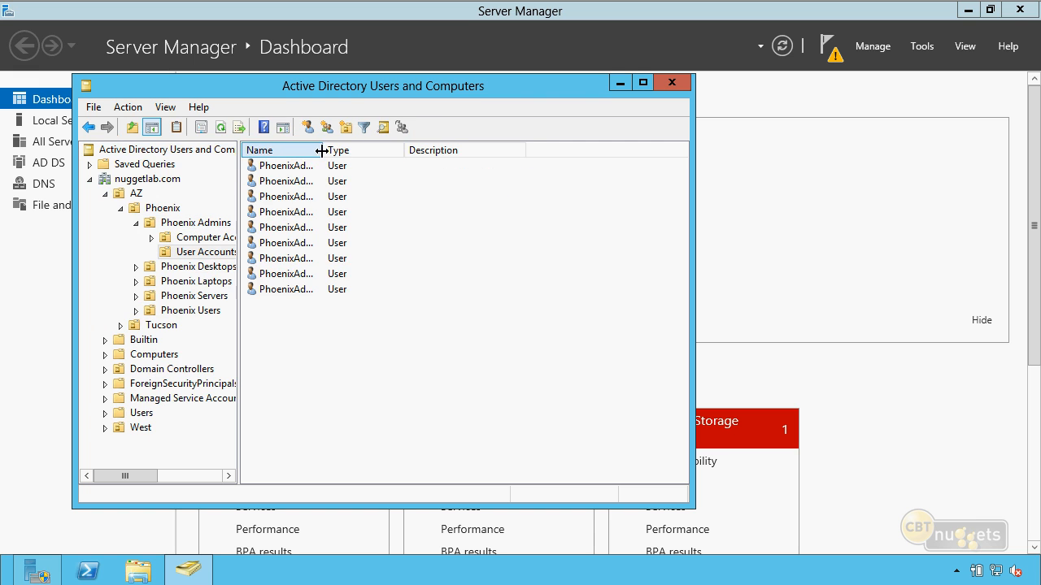
pyautogui.doubleClick(323, 149)
pyautogui.click(300, 290)
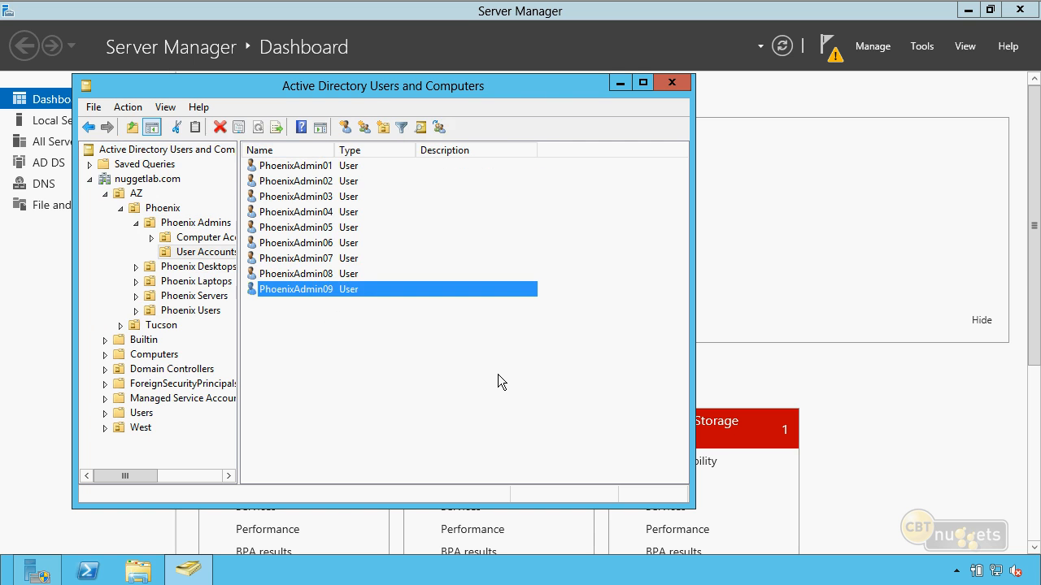
pyautogui.click(497, 374)
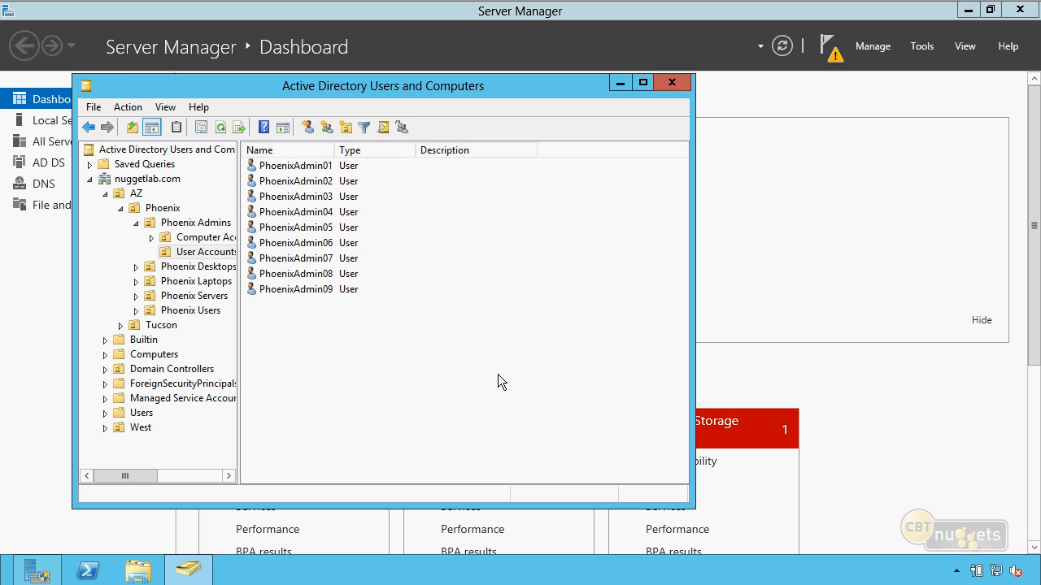
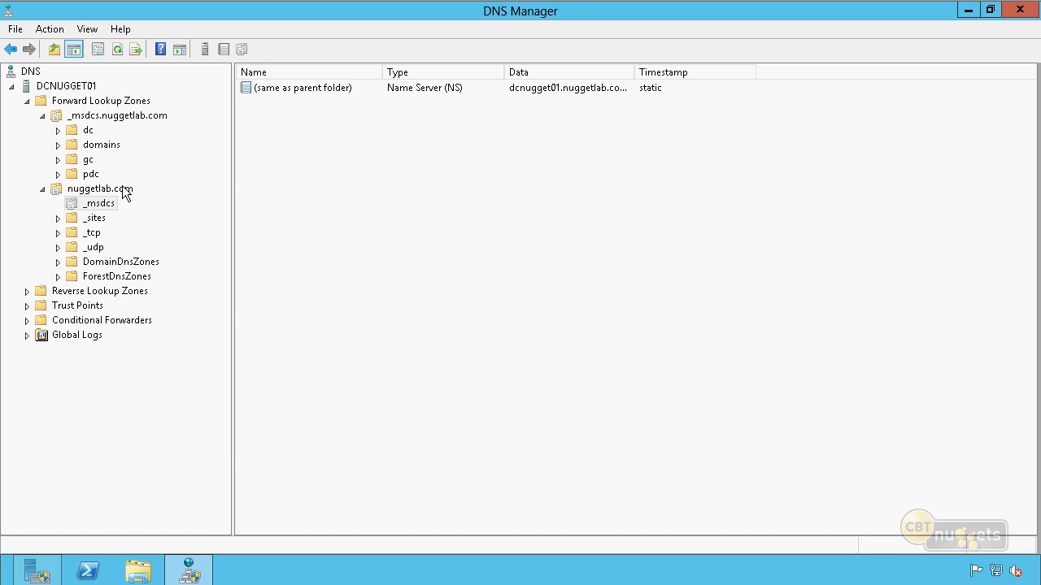
# Review the general properties of the nuggetlab.com and _msdcs.nuggetlab.com forward lookup zones without changing them
pyautogui.rightClick(123, 191)
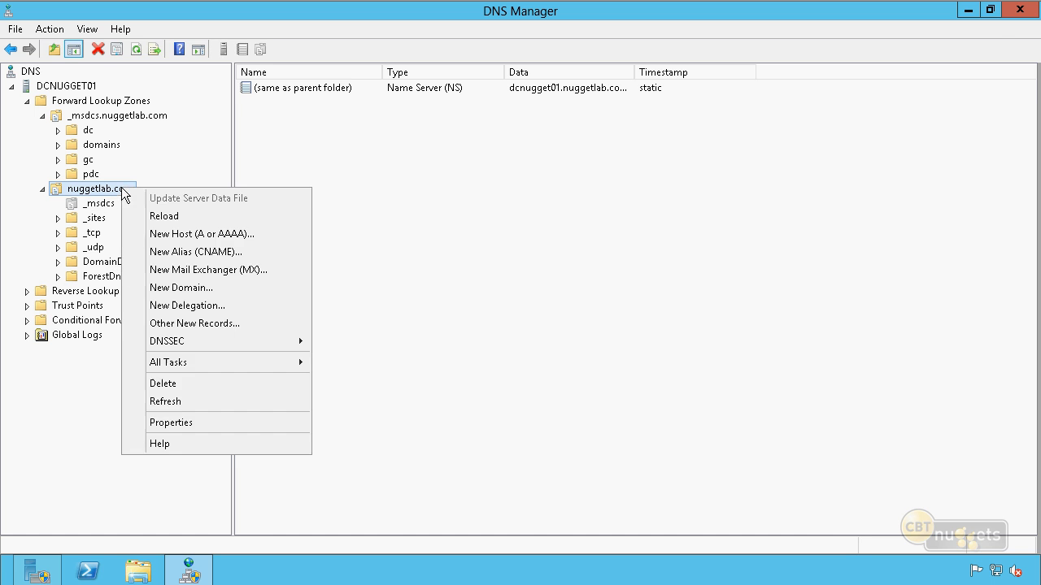
pyautogui.click(182, 423)
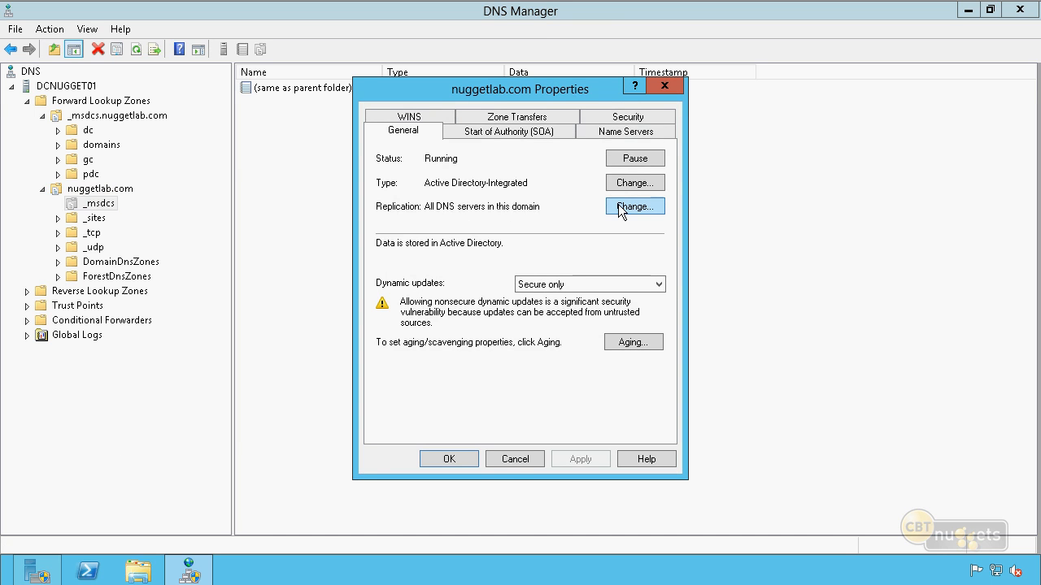
pyautogui.click(510, 461)
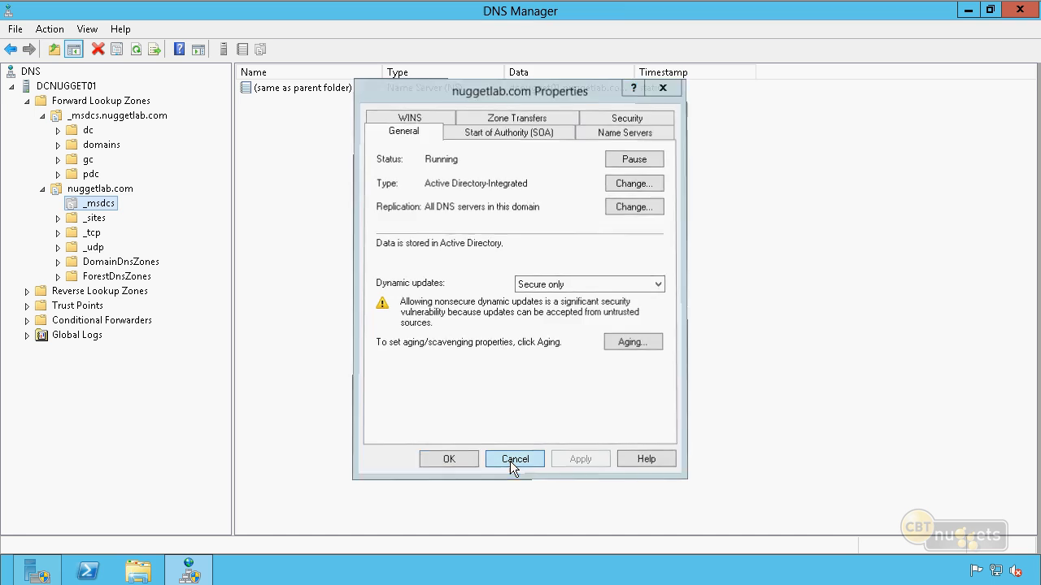
pyautogui.click(150, 116)
pyautogui.rightClick(150, 115)
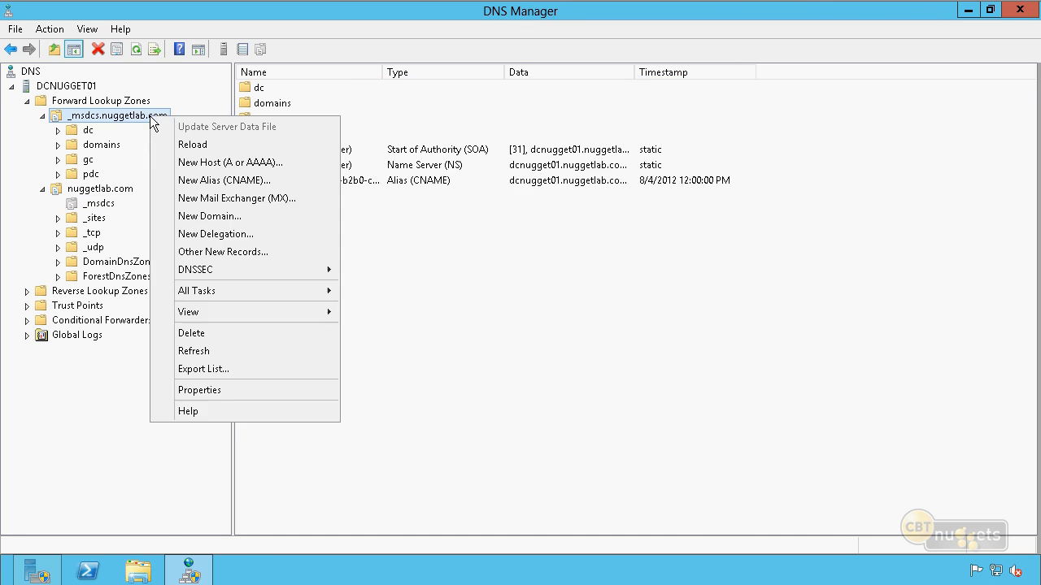
pyautogui.click(209, 388)
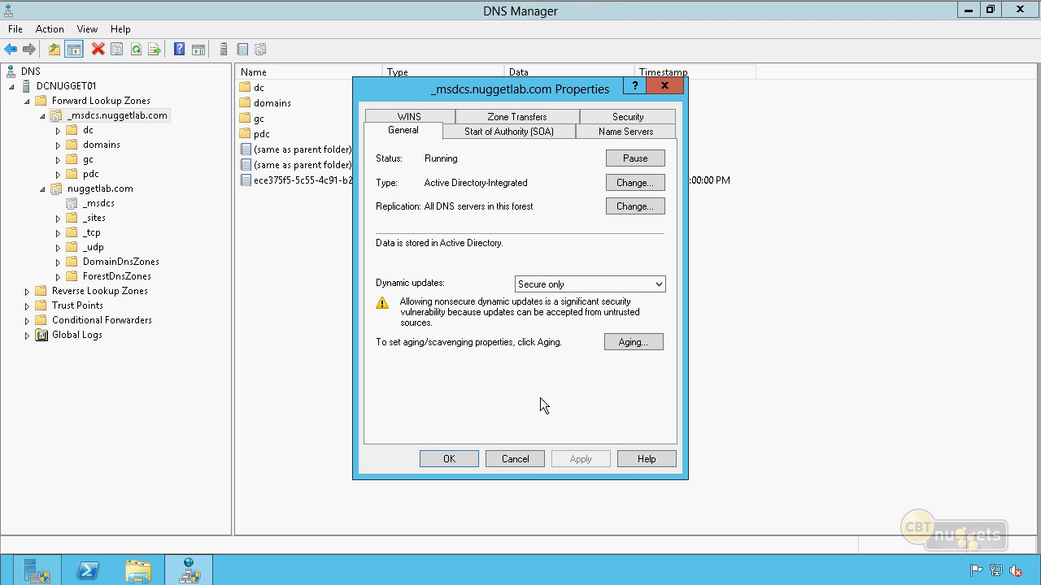
pyautogui.click(511, 457)
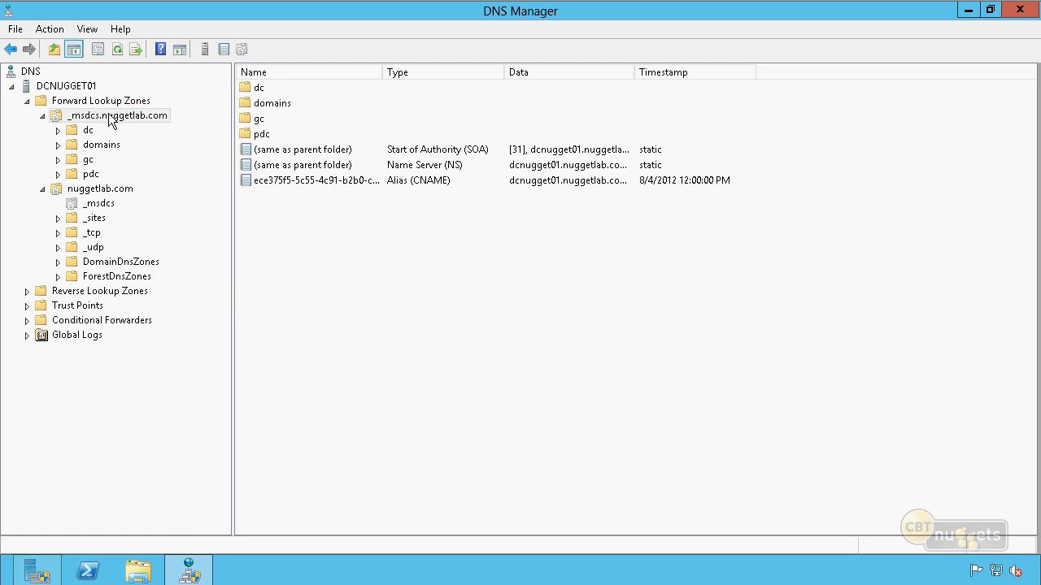
# Examine the _kerberos and _ldap records under dc, _sites, Default-First-Site-Name, _tcp in _msdcs.nuggetlab.com, widening the Data column to show full host names
pyautogui.click(109, 117)
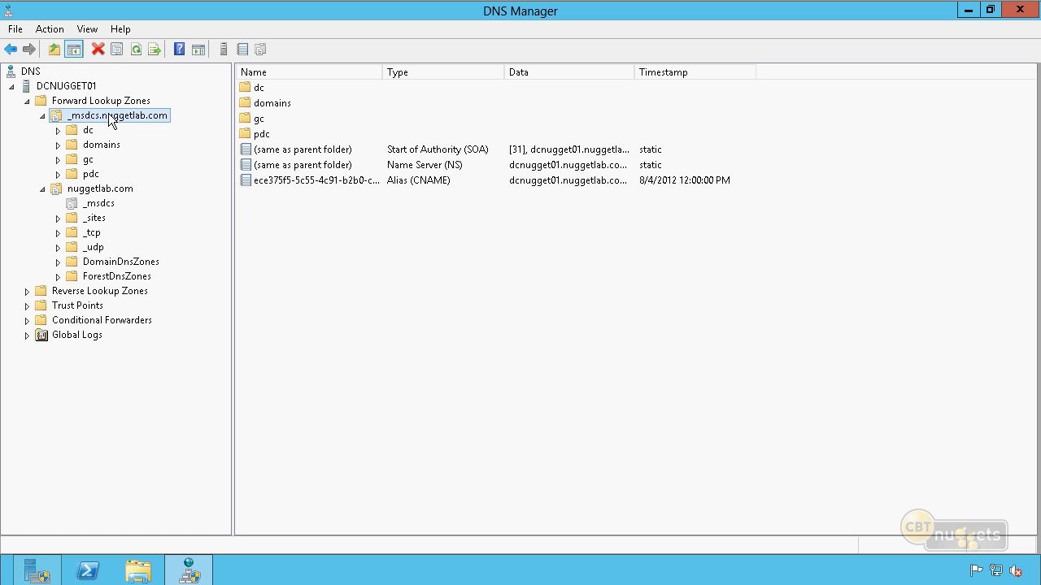
pyautogui.doubleClick(66, 132)
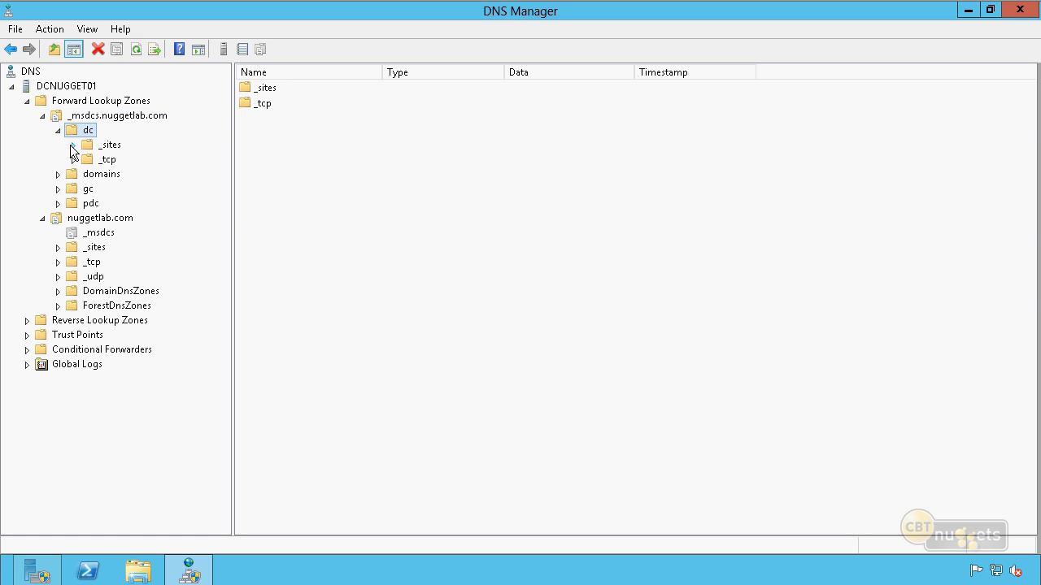
pyautogui.doubleClick(81, 145)
pyautogui.doubleClick(91, 160)
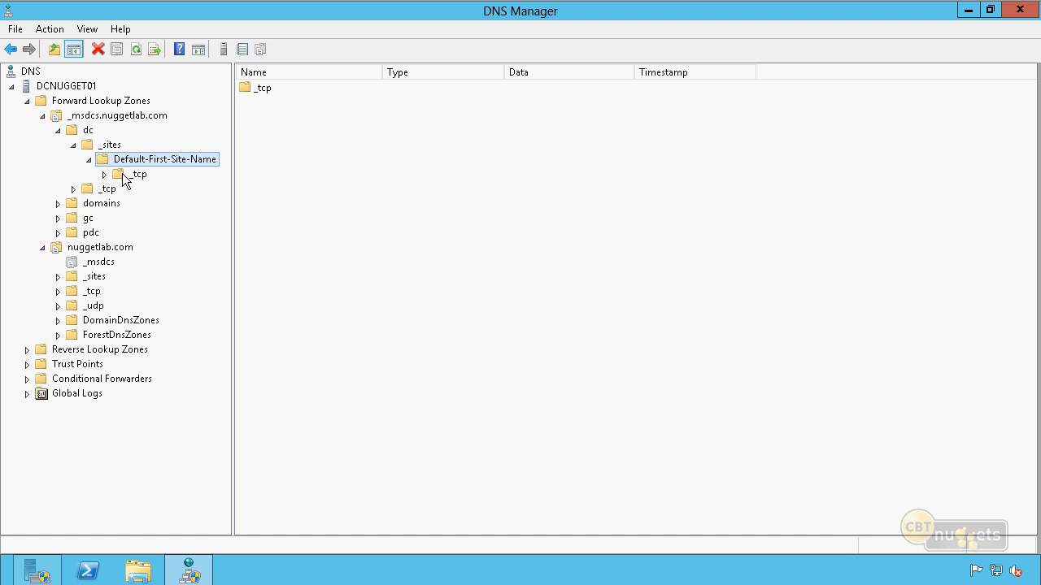
pyautogui.click(132, 174)
pyautogui.click(279, 90)
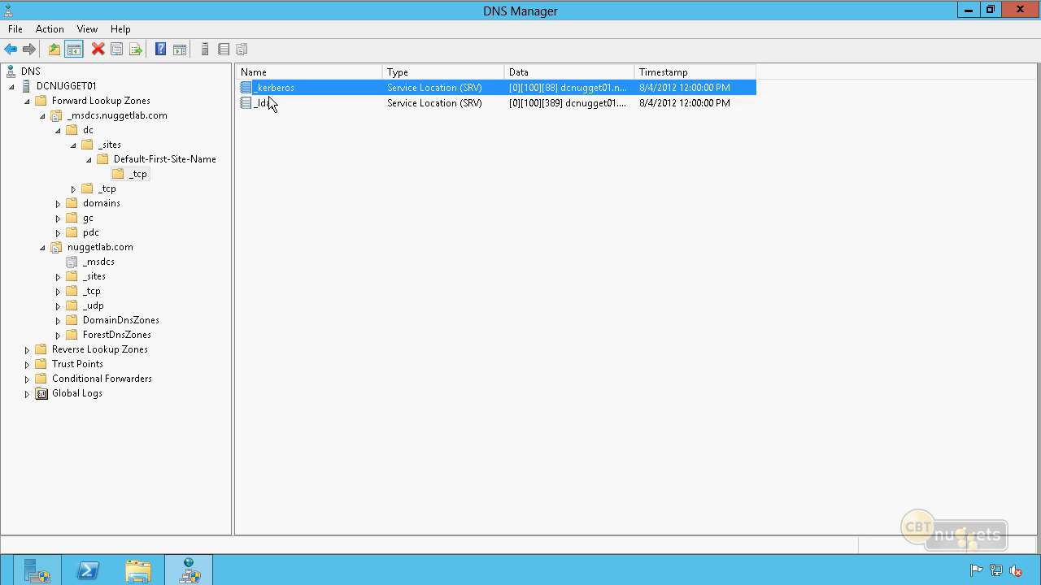
pyautogui.click(268, 103)
pyautogui.click(316, 85)
pyautogui.moveTo(634, 72); pyautogui.dragTo(693, 72)
pyautogui.click(593, 129)
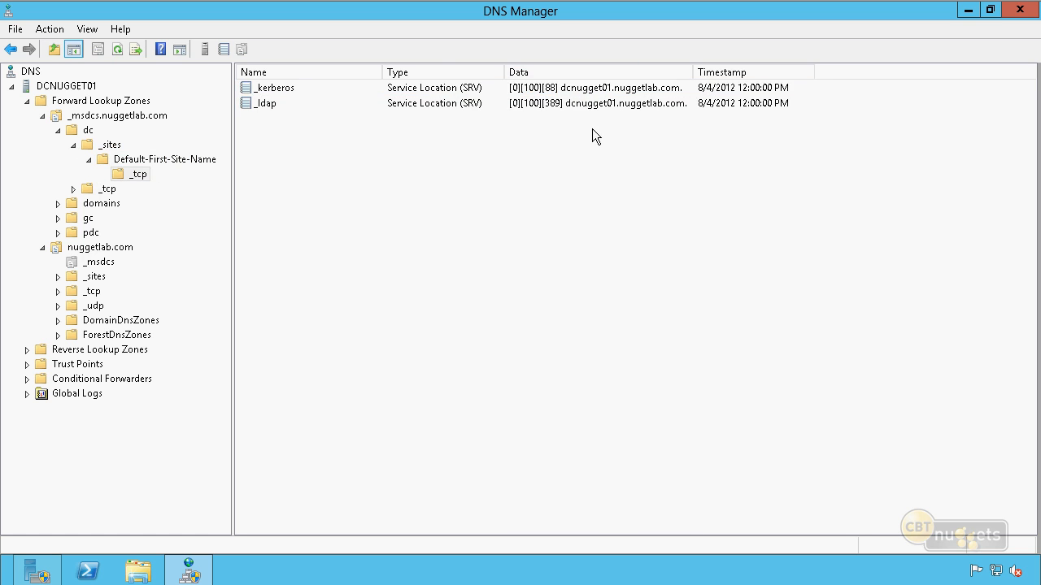
# Examine the _ldap service record in the _tcp folder under the domains GUID folder of _msdcs.nuggetlab.com
pyautogui.click(89, 189)
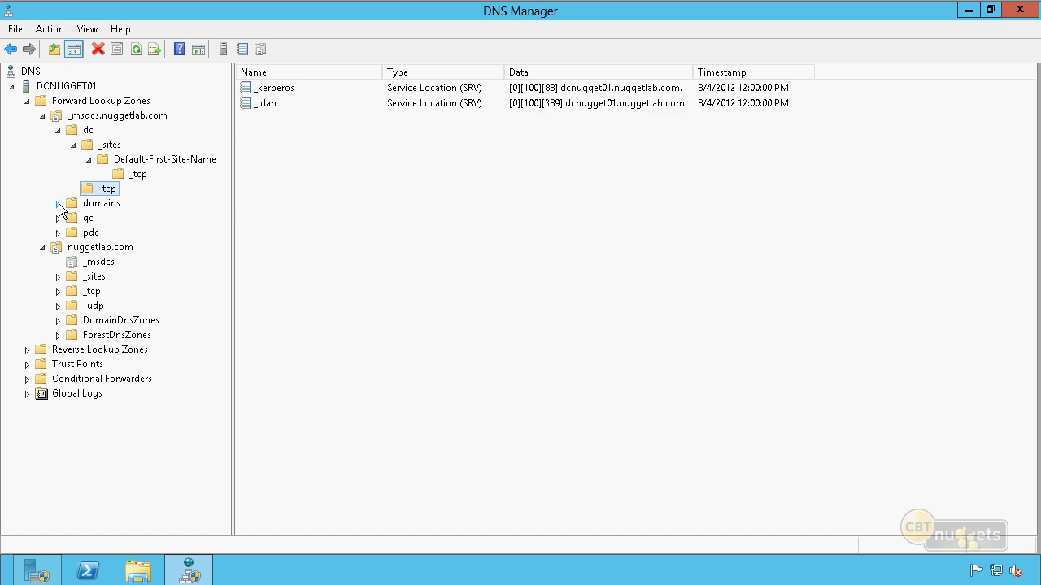
pyautogui.click(59, 203)
pyautogui.click(72, 217)
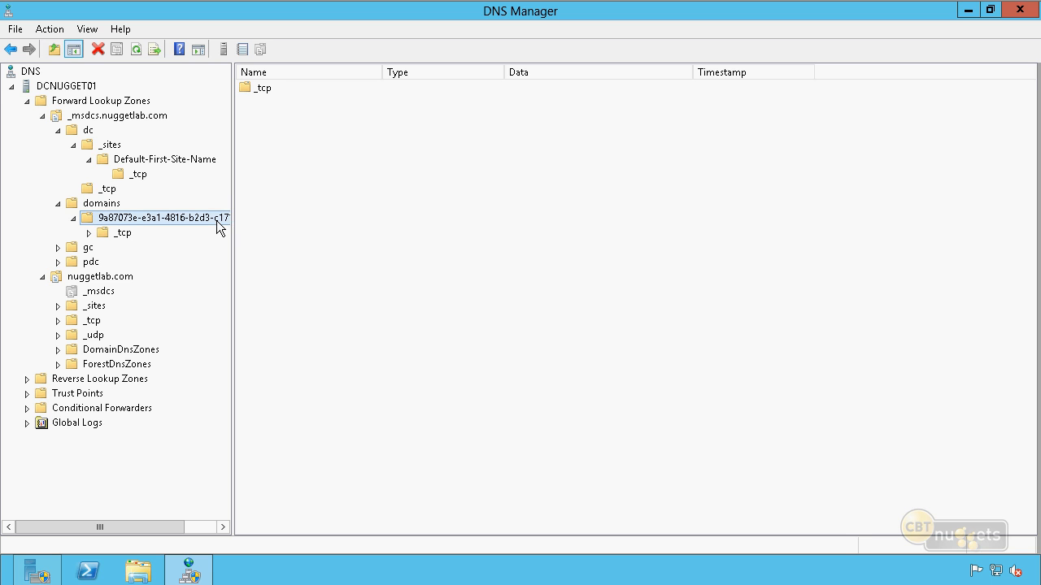
pyautogui.click(114, 234)
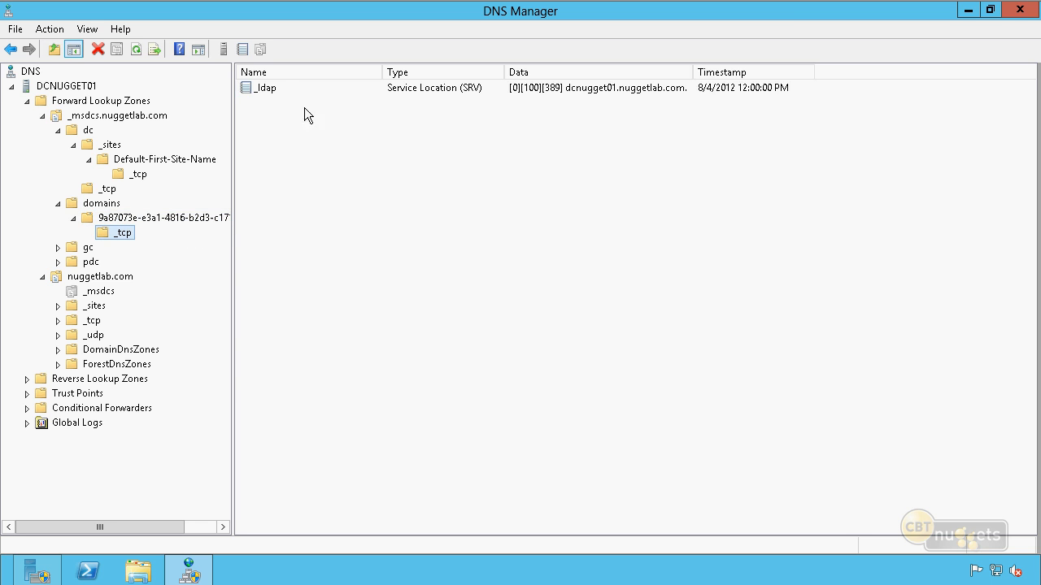
pyautogui.click(281, 88)
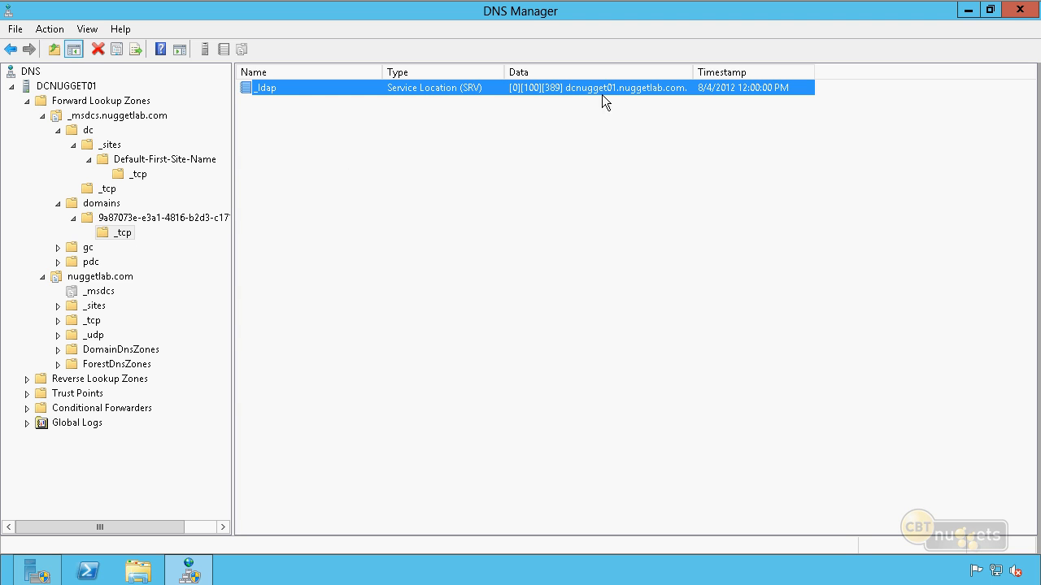
pyautogui.click(497, 212)
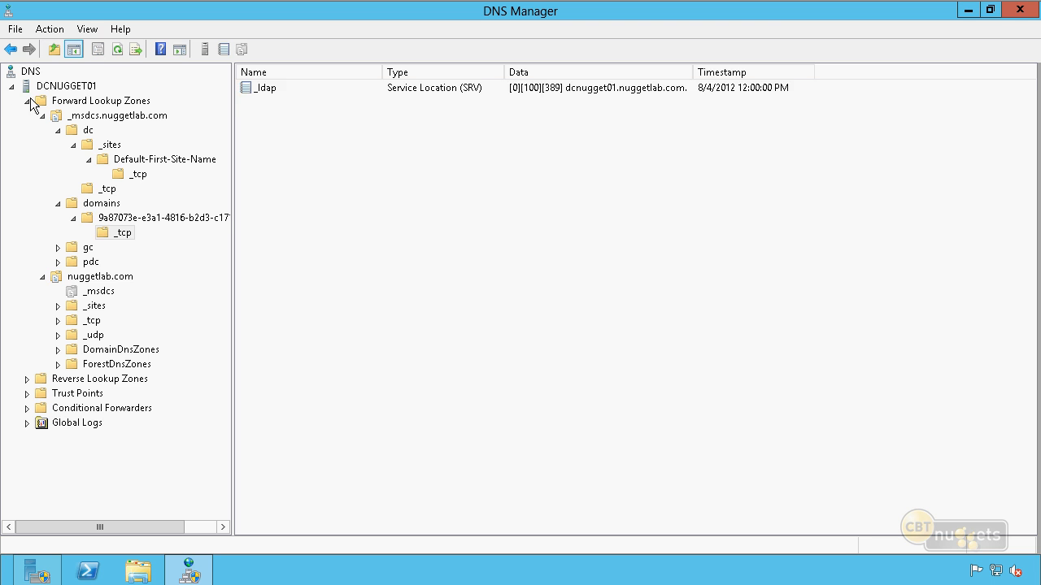
# Collapse the forward lookup zones tree and expand only the nuggetlab.com zone to examine its records
pyautogui.click(27, 101)
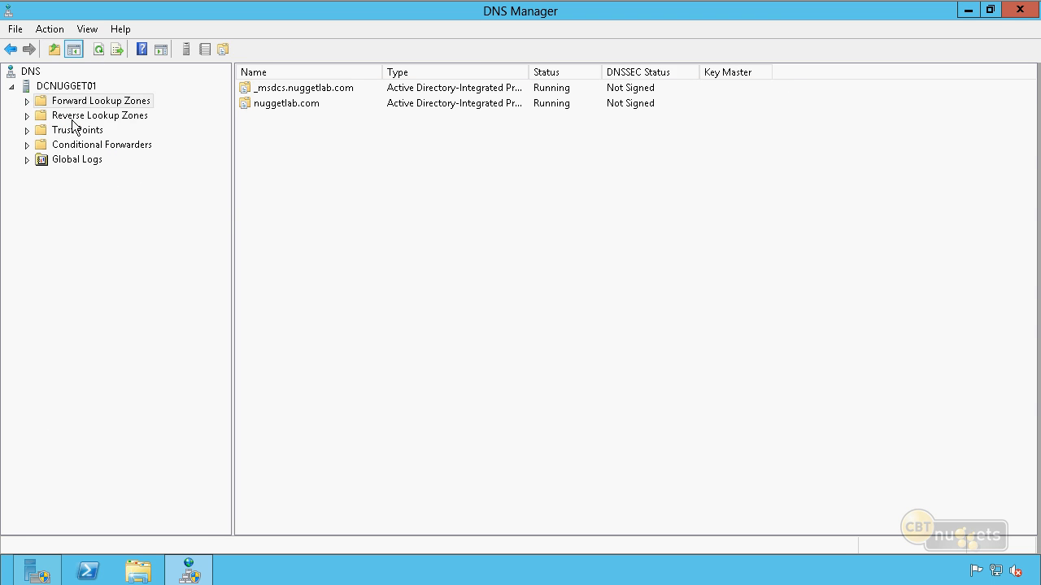
pyautogui.click(26, 102)
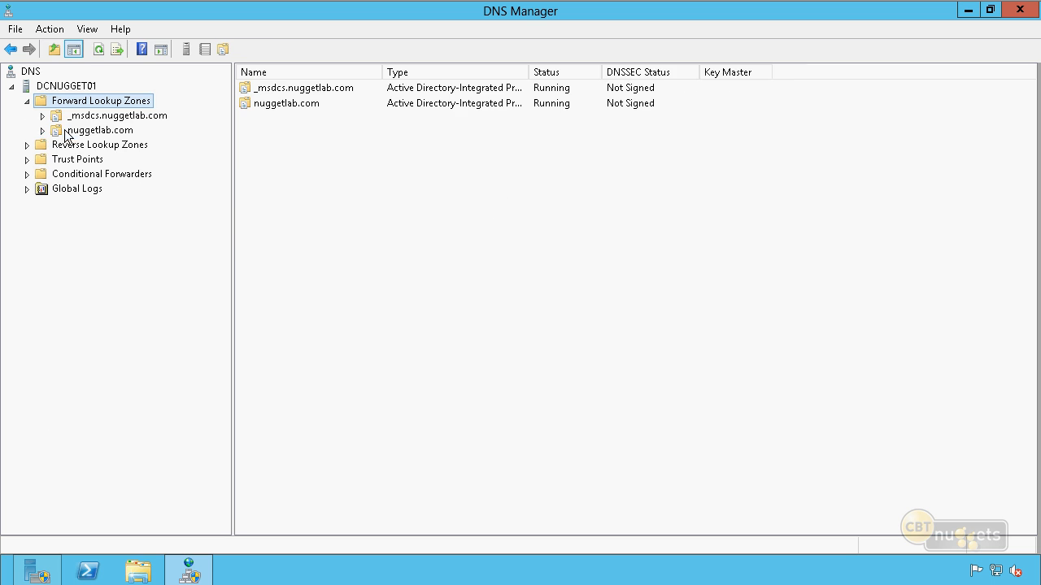
pyautogui.click(59, 131)
pyautogui.click(42, 130)
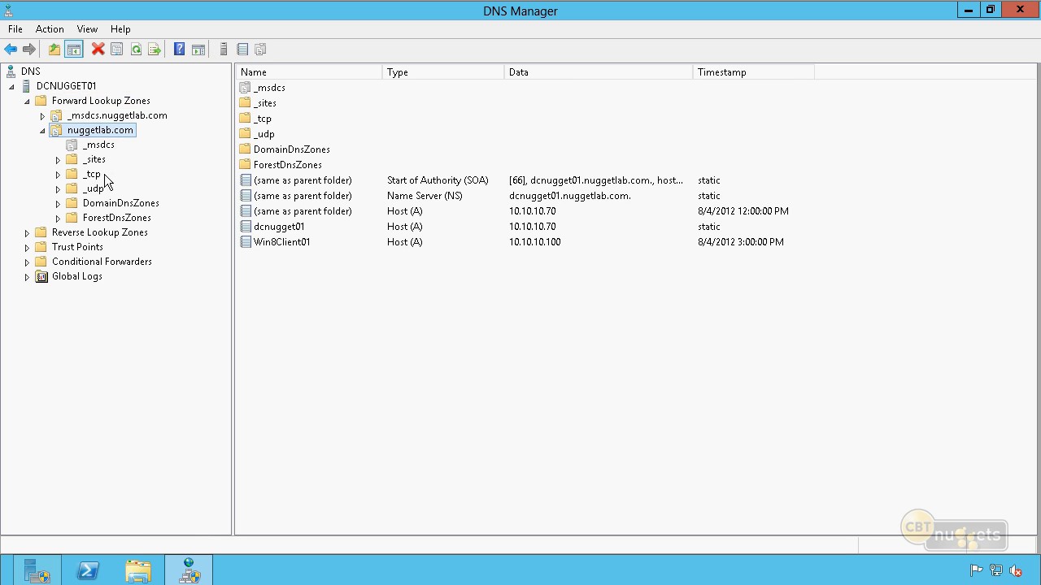
pyautogui.click(362, 302)
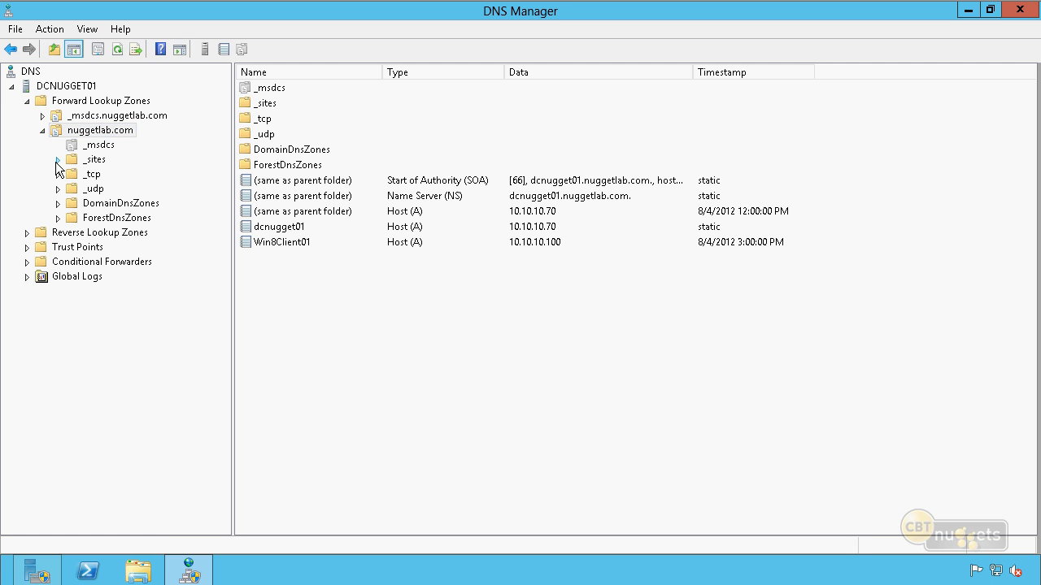
# Examine the _gc service record under _sites, Default-First-Site-Name, _tcp in the nuggetlab.com zone
pyautogui.click(55, 161)
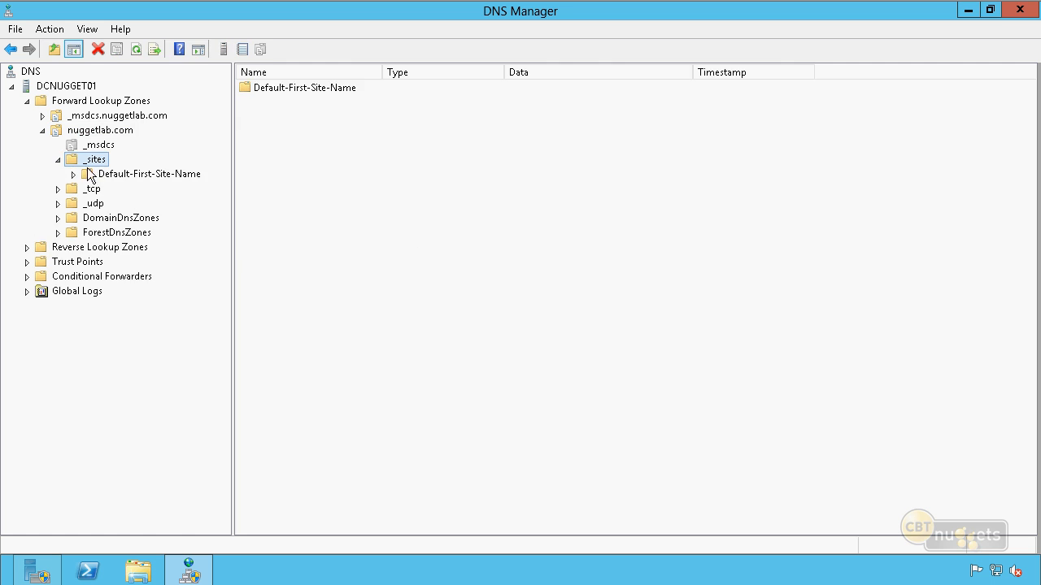
pyautogui.click(74, 174)
pyautogui.click(98, 189)
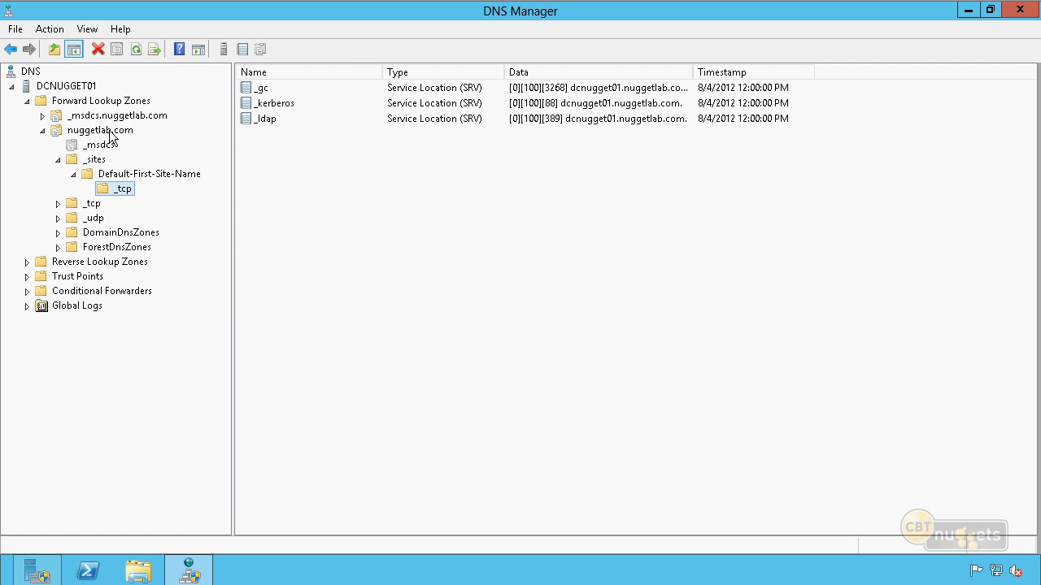
pyautogui.click(269, 88)
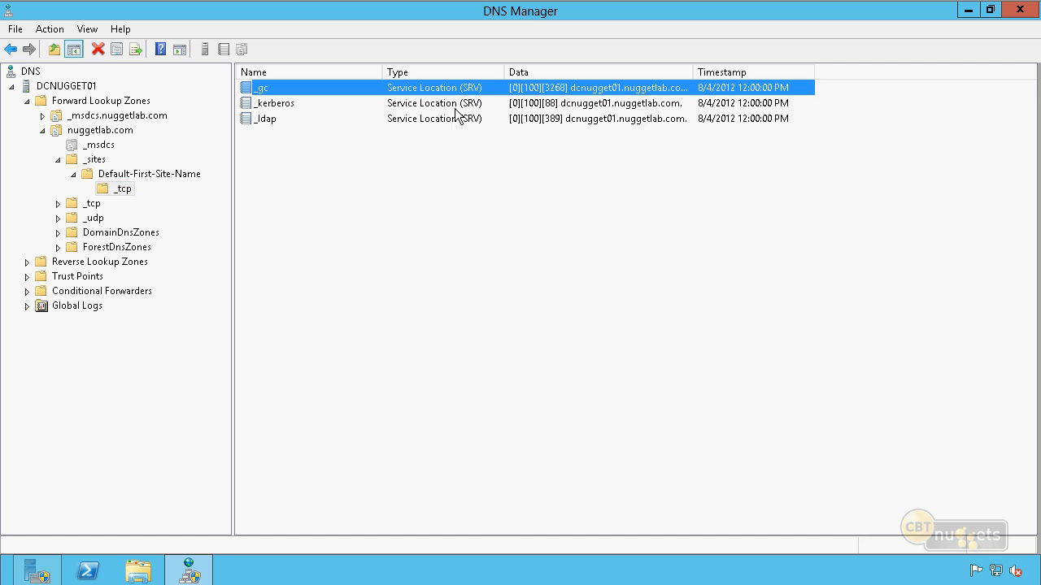
pyautogui.click(430, 171)
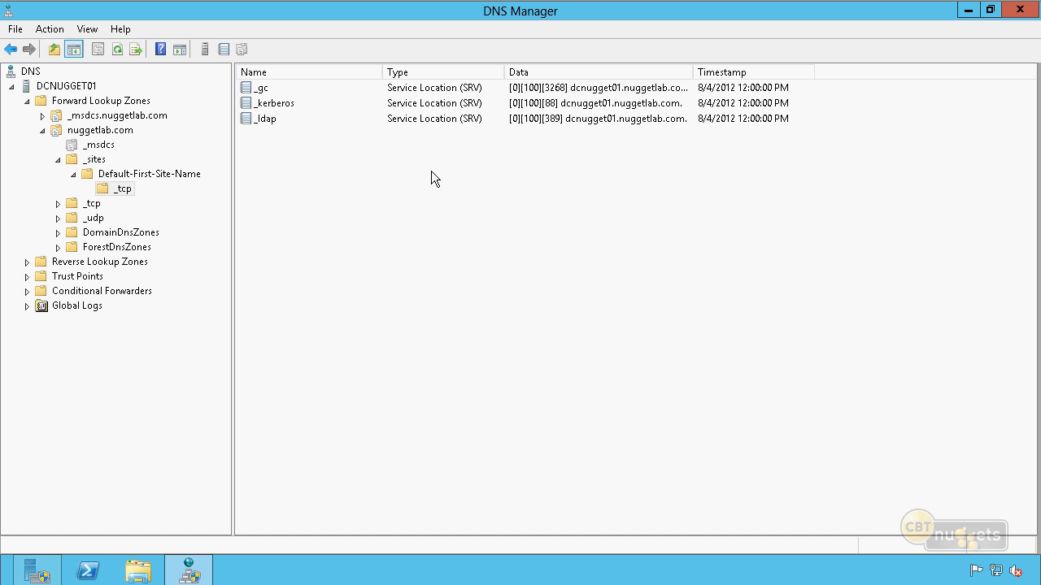
# Delete the _gc, _kerberos and _ldap service records from the Default-First-Site-Name _tcp folder of nuggetlab.com
pyautogui.click(453, 119)
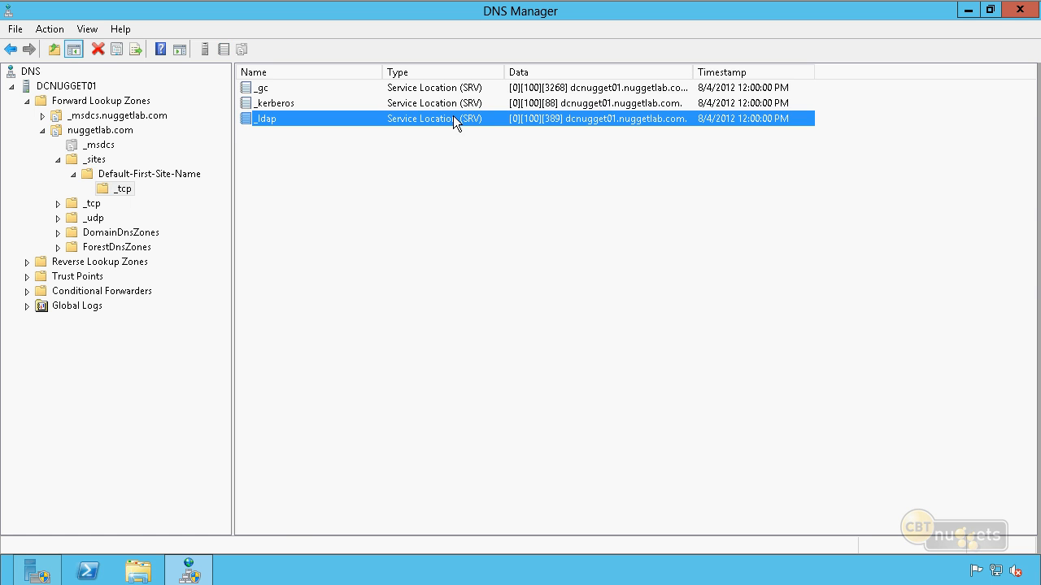
pyautogui.keyDown('shift'); pyautogui.click(469, 88); pyautogui.keyUp('shift')
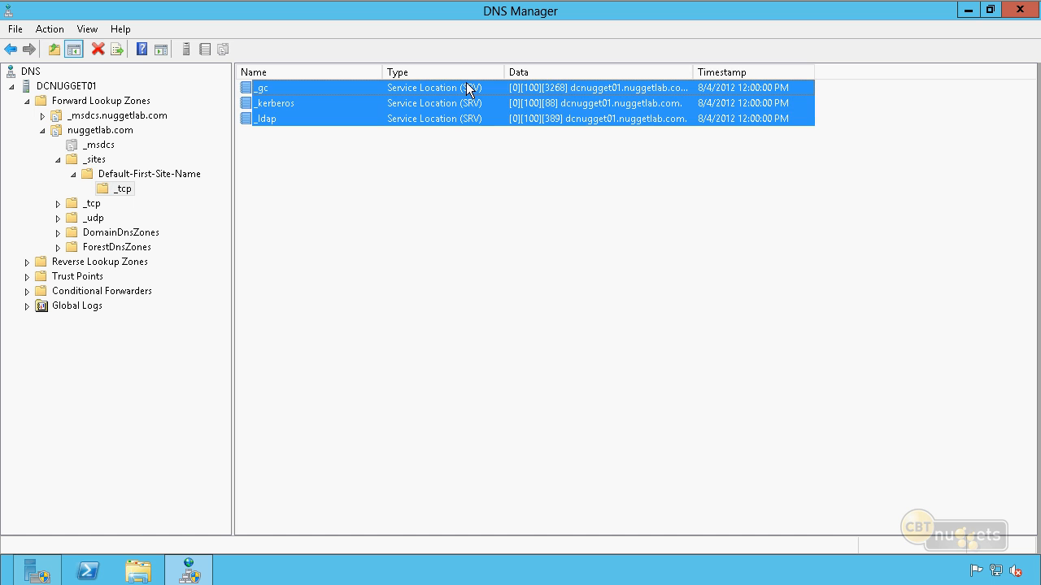
pyautogui.rightClick(467, 84)
pyautogui.click(504, 91)
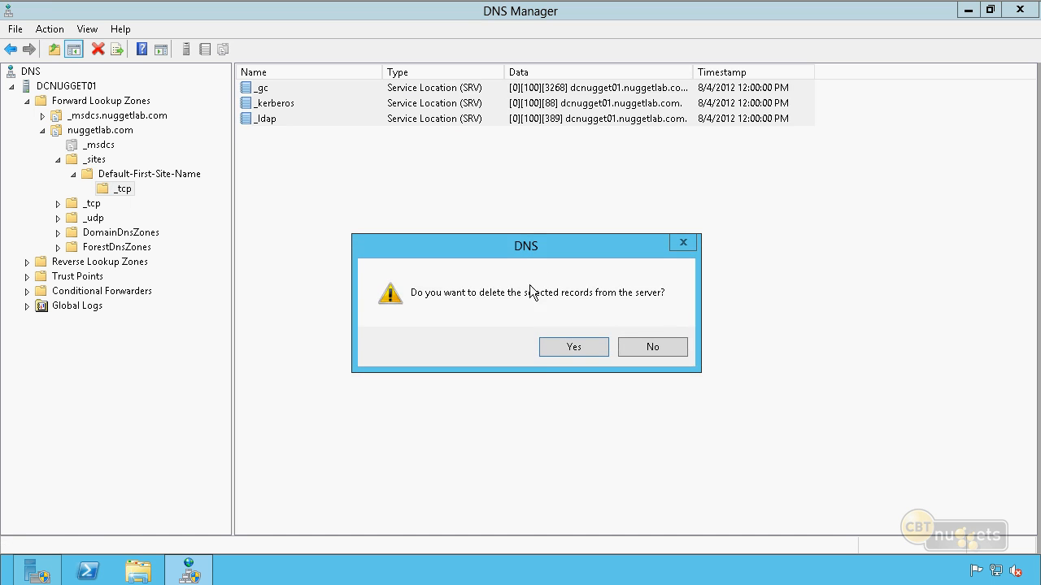
pyautogui.click(562, 344)
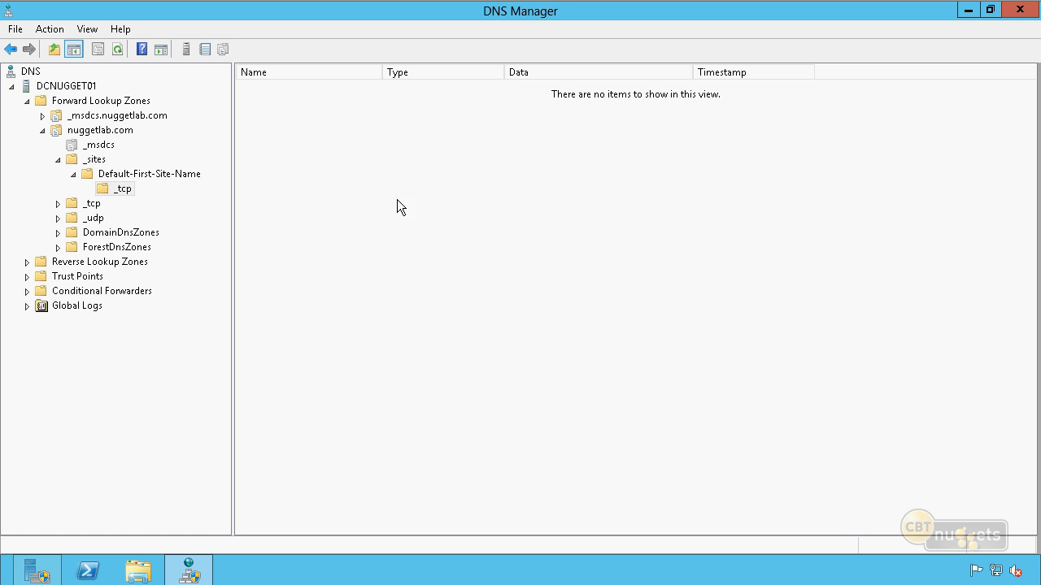
pyautogui.rightClick(358, 149)
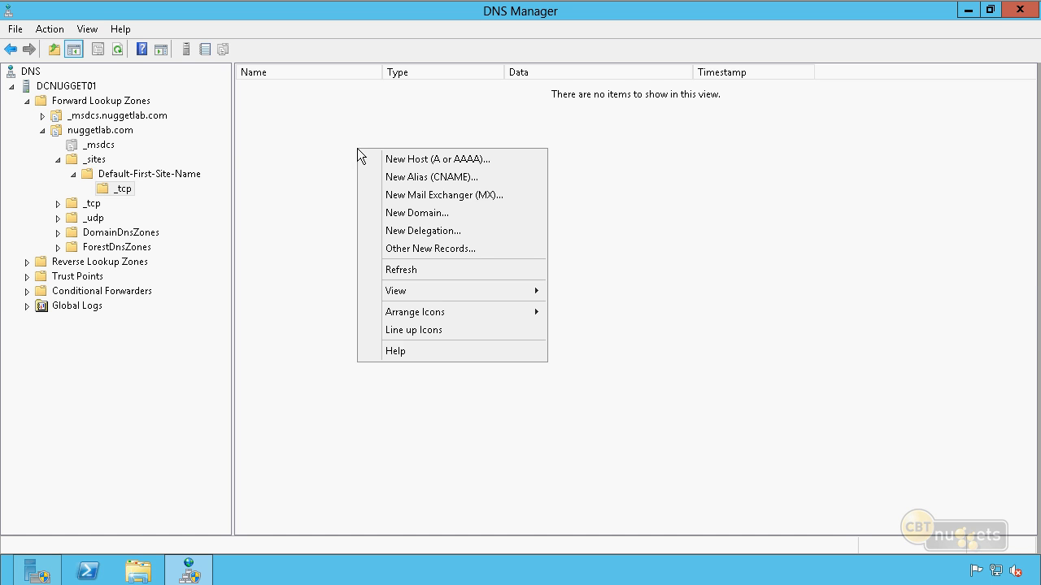
pyautogui.click(473, 252)
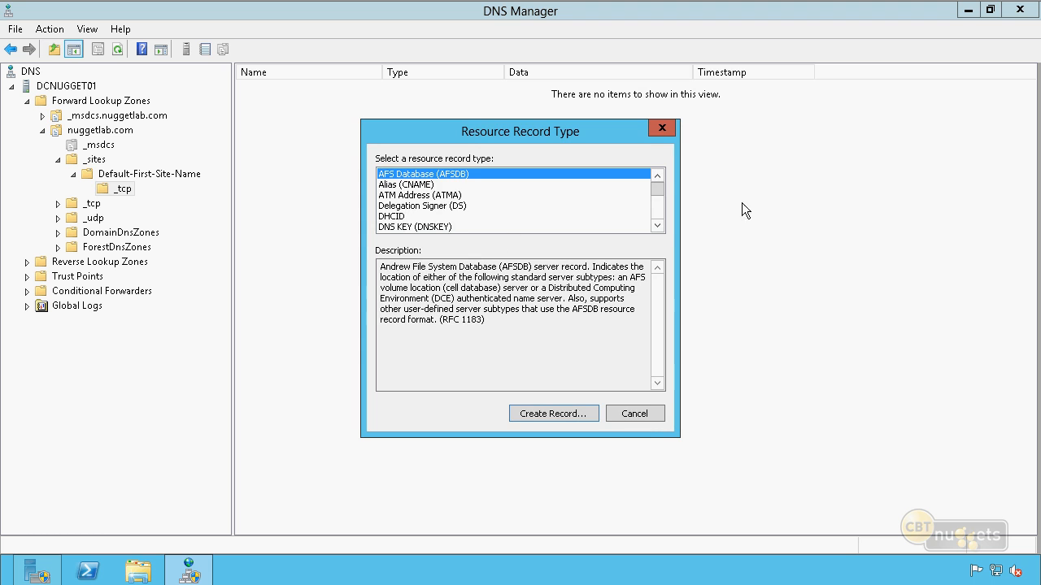
pyautogui.moveTo(657, 198); pyautogui.dragTo(657, 211)
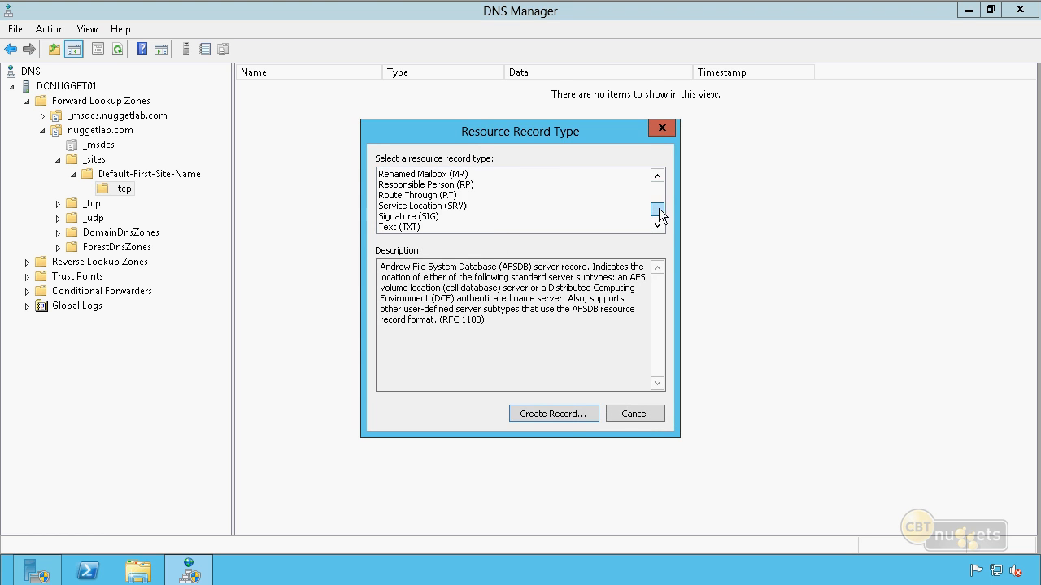
pyautogui.click(455, 207)
pyautogui.click(565, 417)
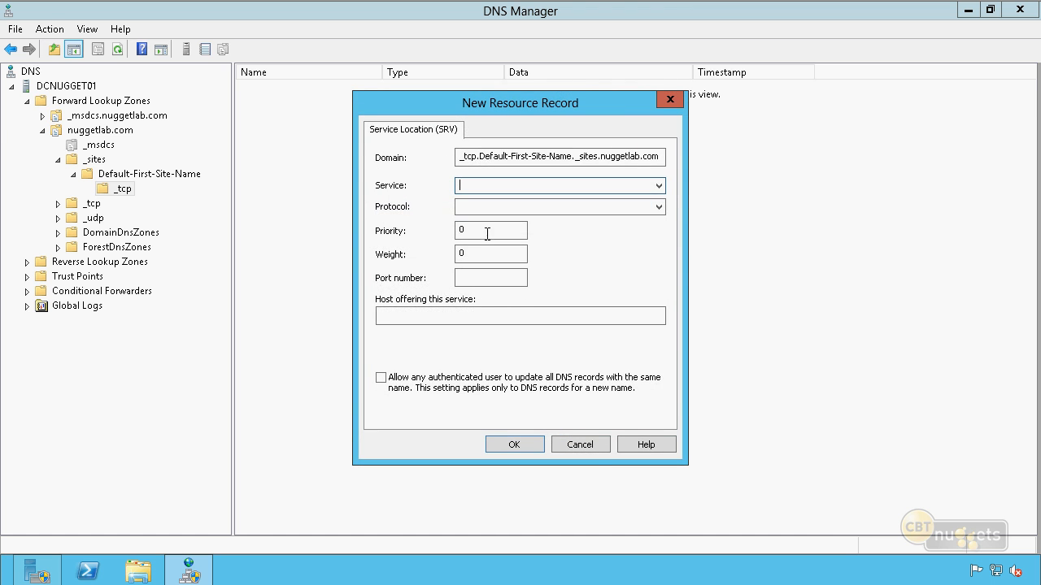
pyautogui.click(585, 444)
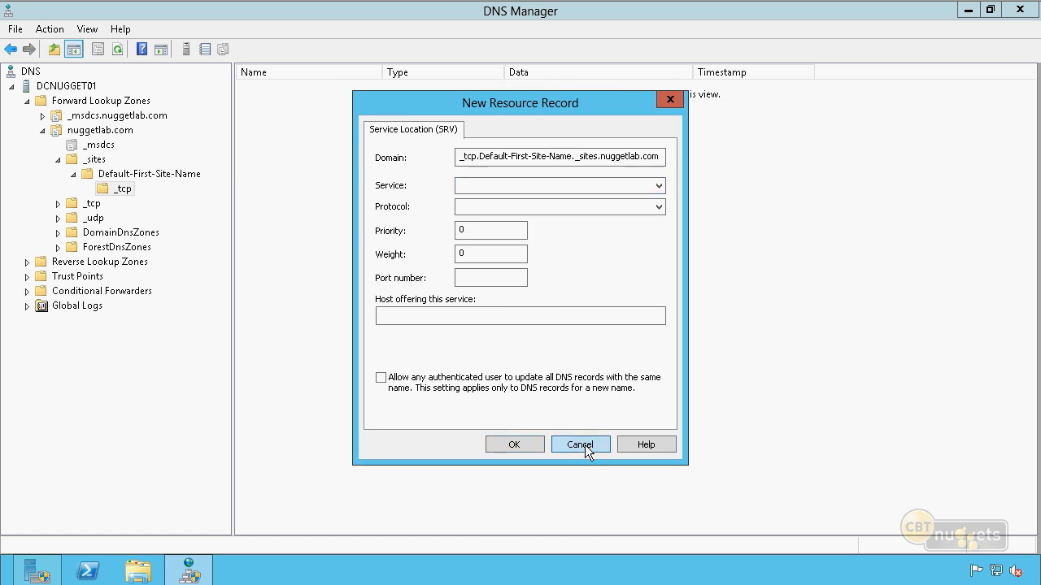
pyautogui.click(631, 417)
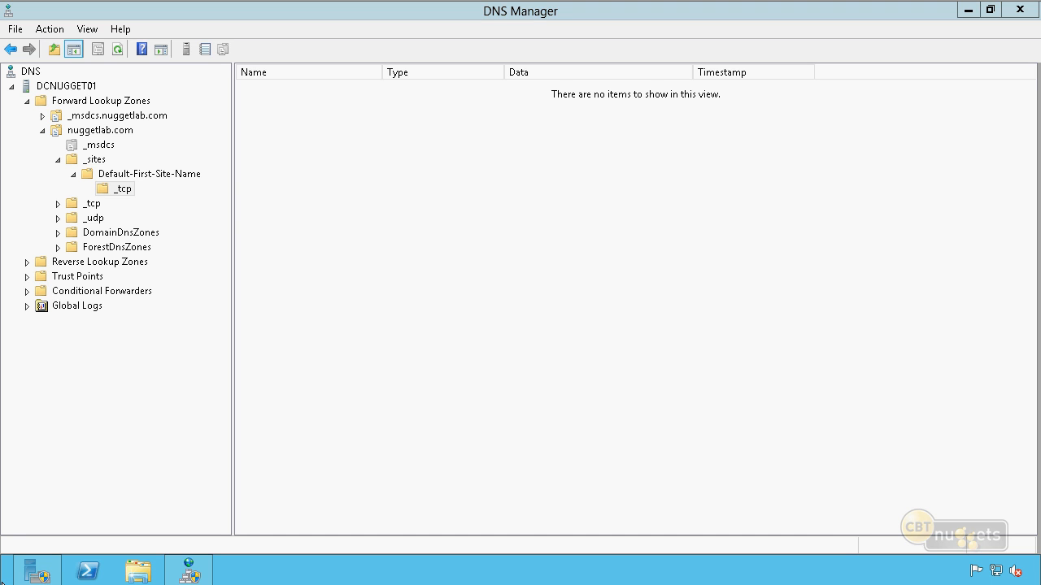
# Open Command Prompt as administrator and position its window over the DNS console
pyautogui.moveTo(1, 582)
pyautogui.click(30, 570)
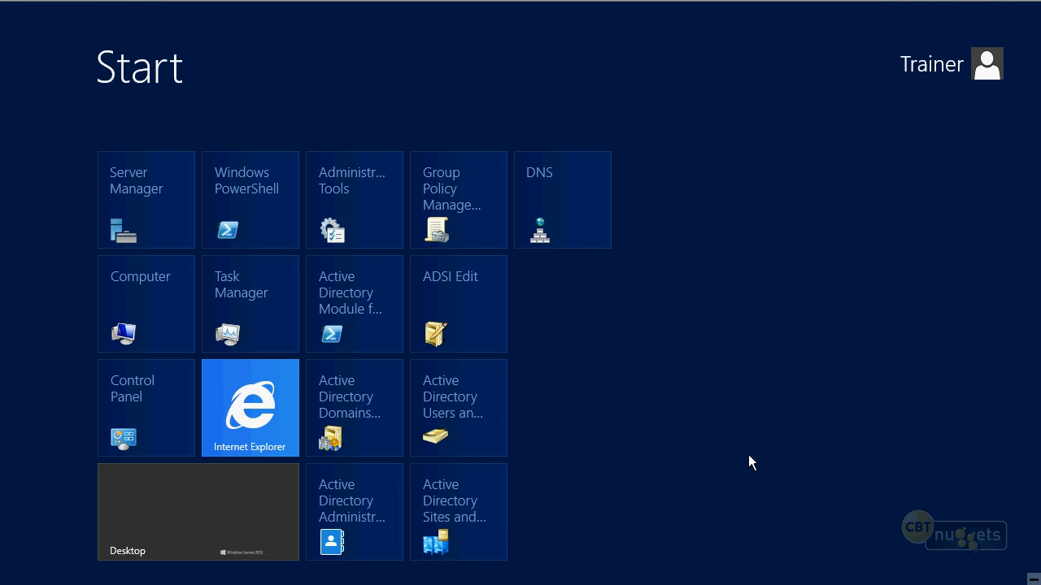
pyautogui.write('cmd')
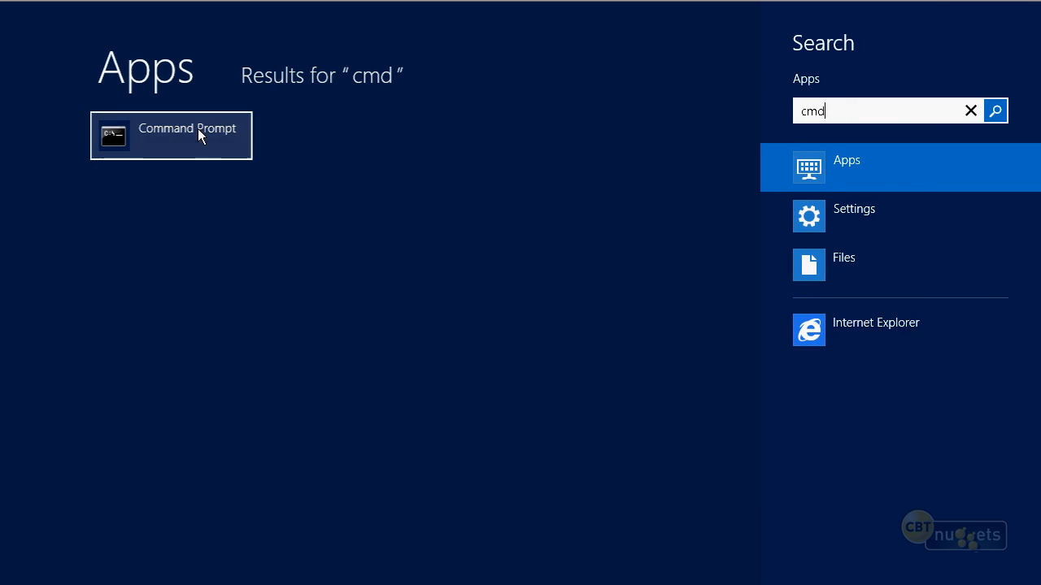
pyautogui.click(197, 137)
pyautogui.rightClick(197, 137)
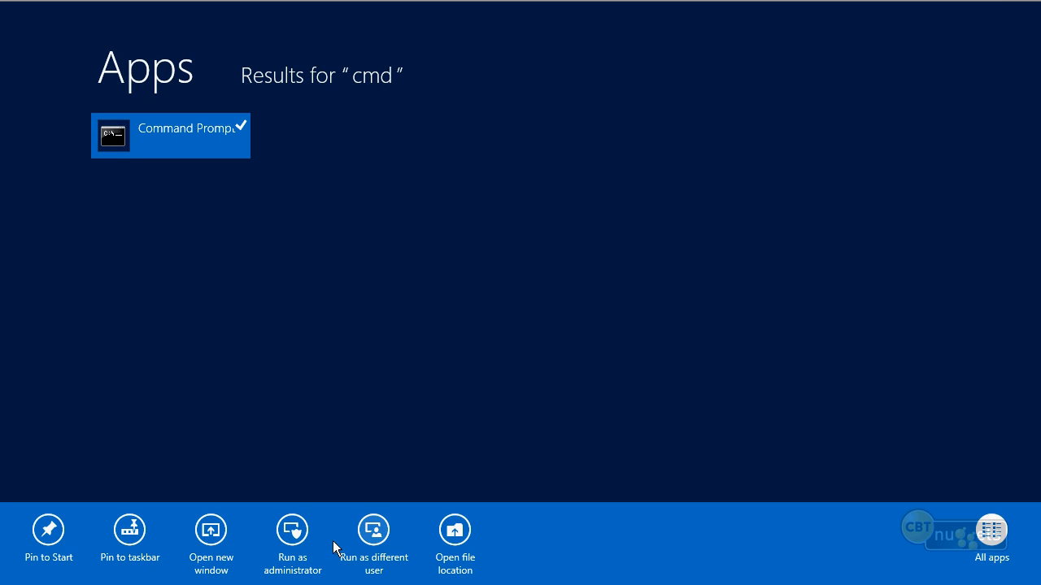
pyautogui.click(294, 534)
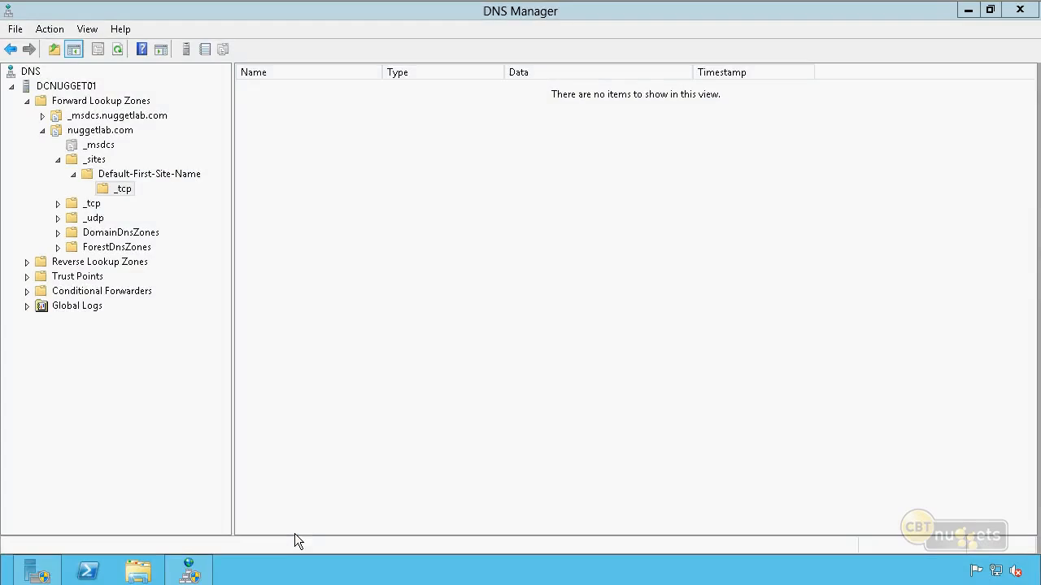
pyautogui.click(611, 313)
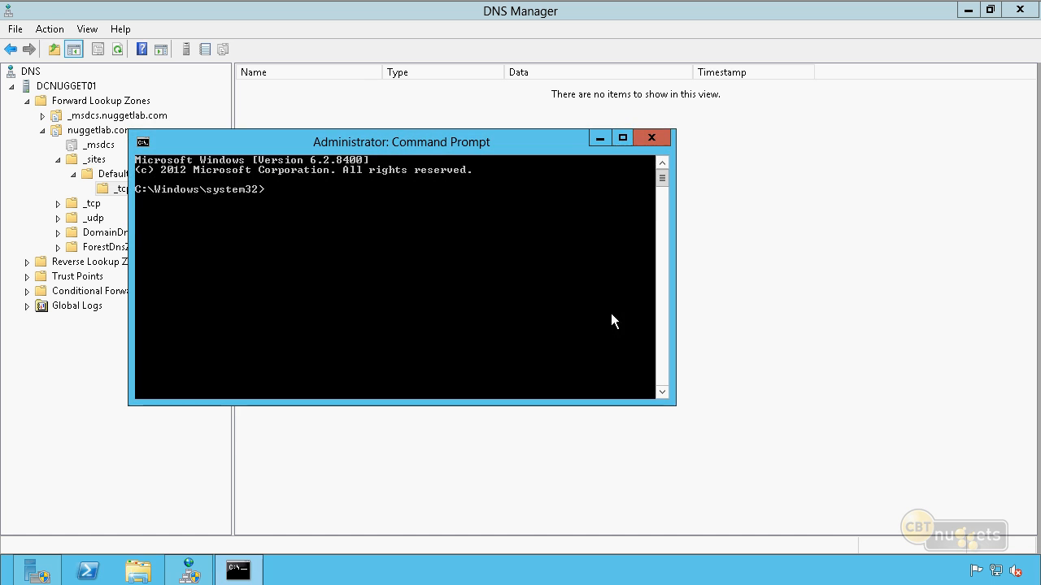
pyautogui.moveTo(568, 145); pyautogui.dragTo(798, 126)
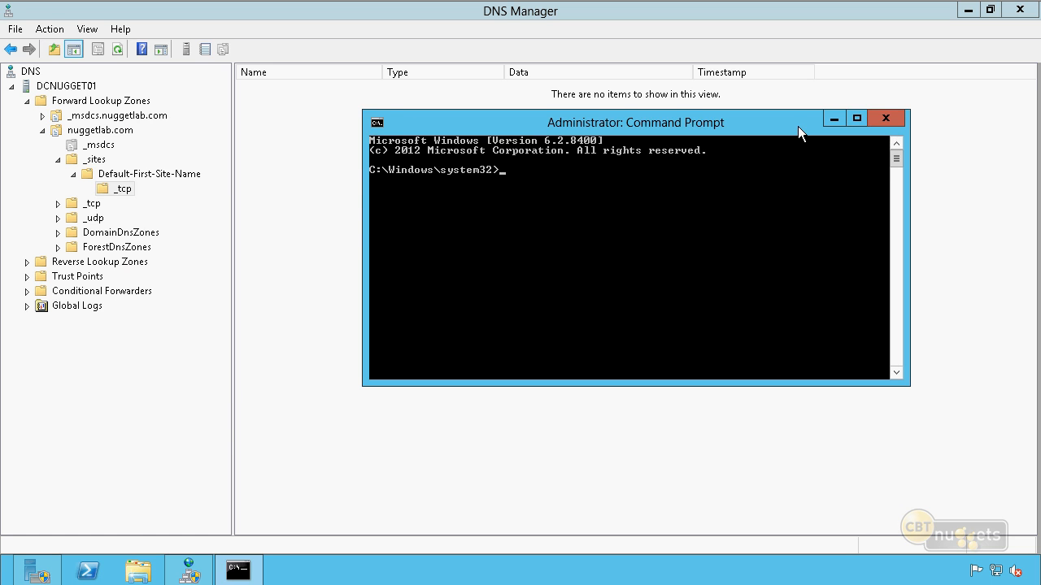
pyautogui.moveTo(797, 126); pyautogui.dragTo(461, 144)
pyautogui.moveTo(455, 147); pyautogui.dragTo(455, 146)
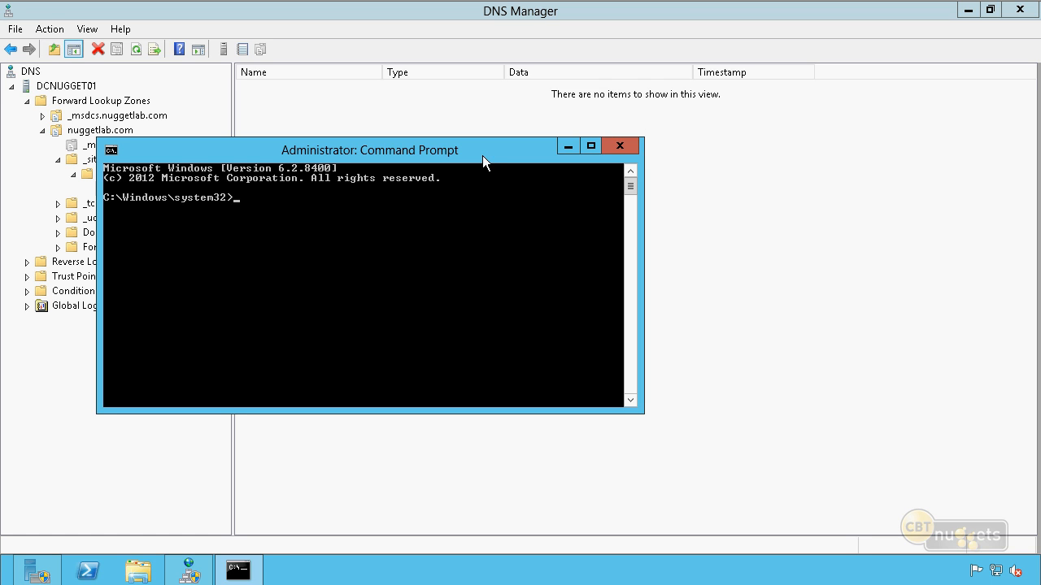
# Try to repair the missing DNS records by running netdiag /fix
pyautogui.write('netdiag /fo')
pyautogui.press('BackSpace')
pyautogui.write('ix')
pyautogui.press('Return')
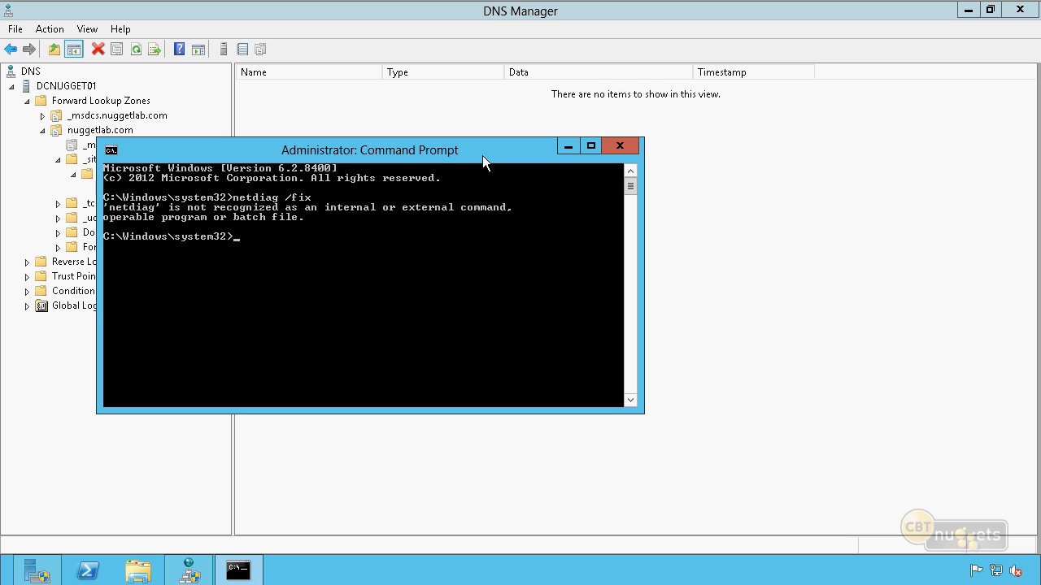
# Run dcdiag /fix, then review its test output and check the site's _tcp folder in DNS Manager for service records
pyautogui.write('dcdiag /fix')
pyautogui.press('Return')
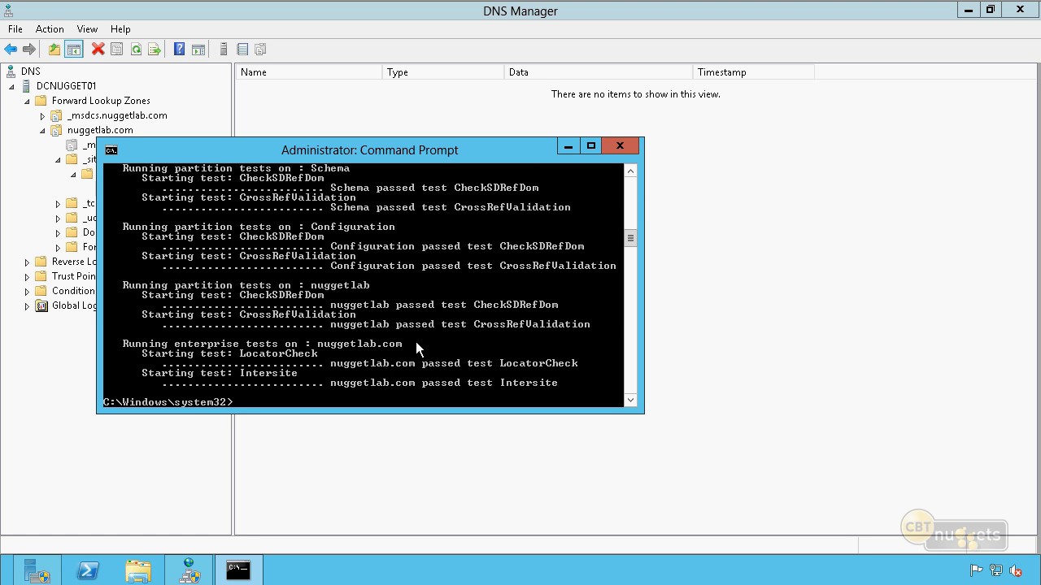
pyautogui.scroll(13, 416, 342)
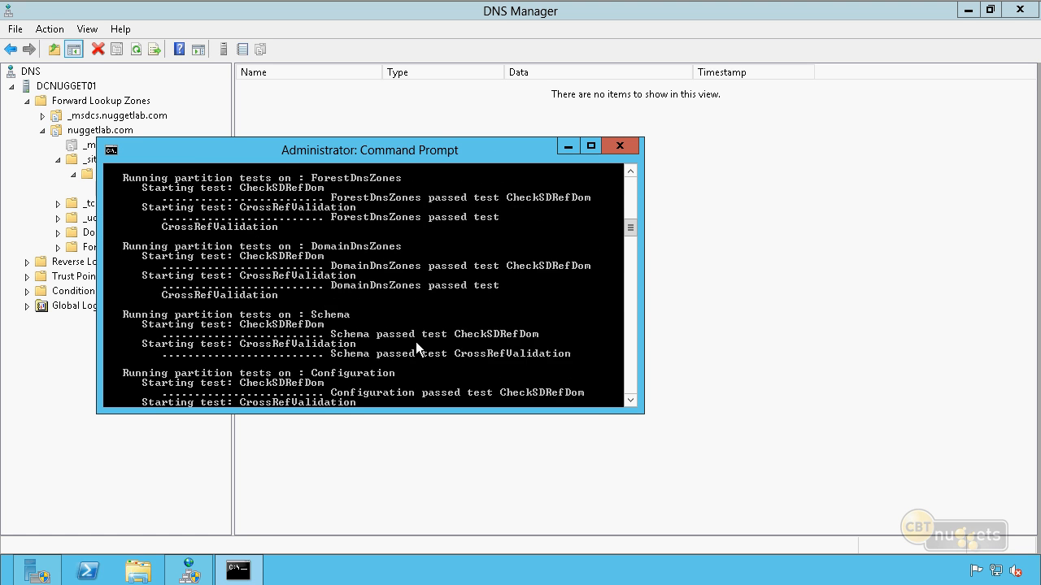
pyautogui.scroll(10, 415, 342)
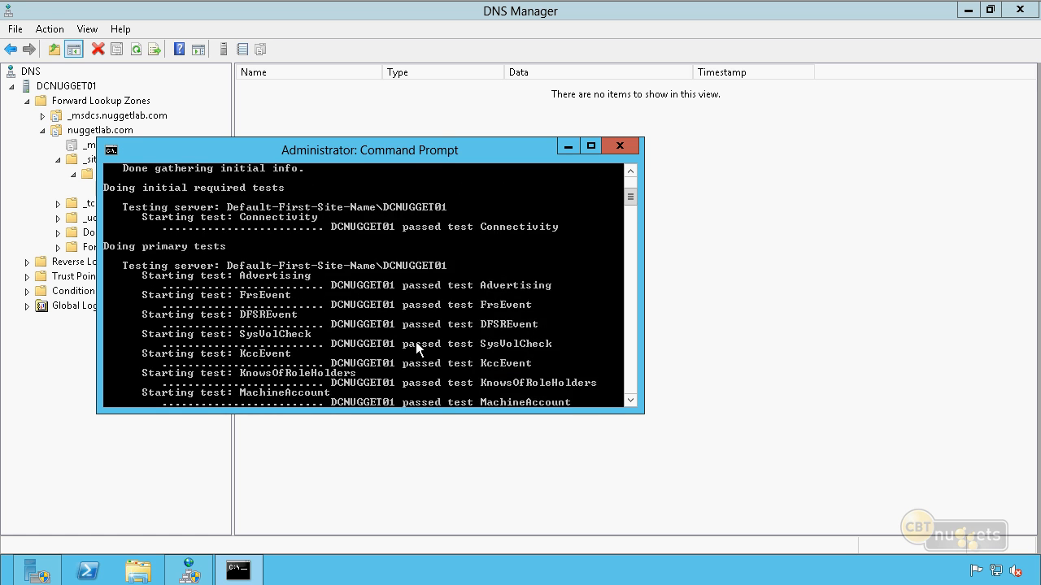
pyautogui.click(396, 101)
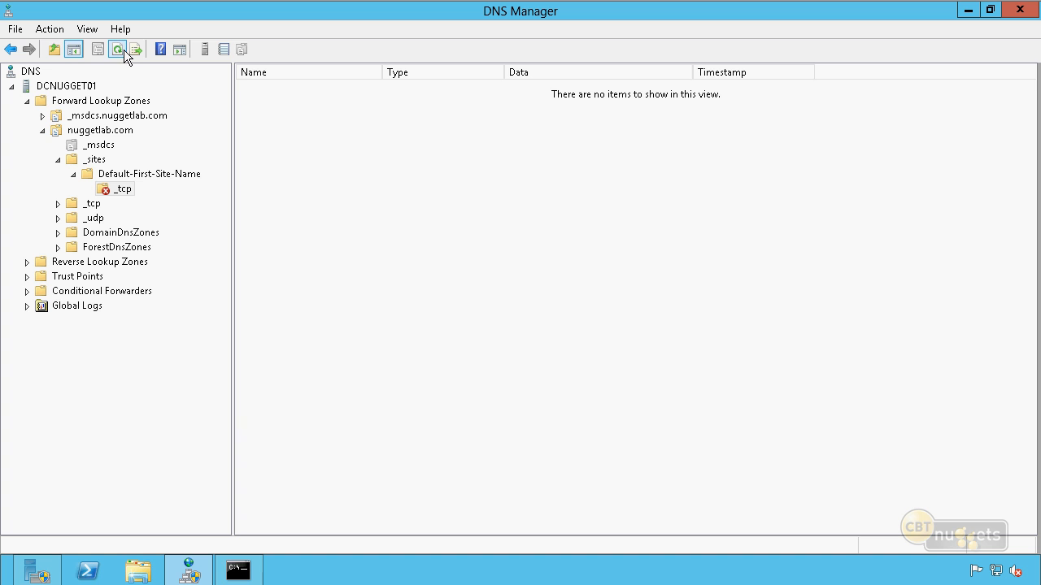
pyautogui.click(237, 571)
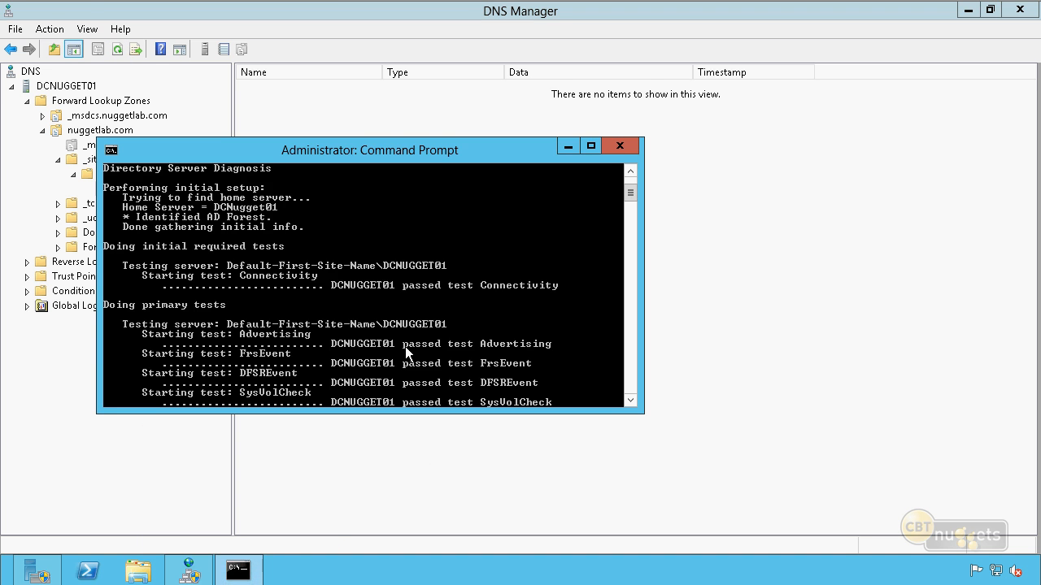
# Run nltest /dsregdns in a cleared console to re-register the domain controller's DNS records, and refresh the site's _tcp folder in DNS Manager
pyautogui.write('cls')
pyautogui.press('Return')
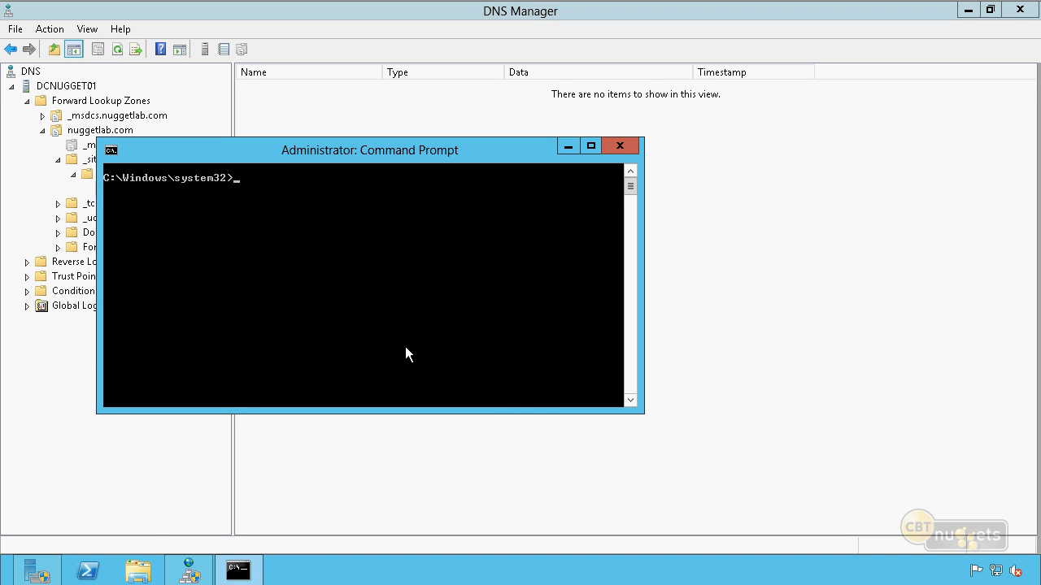
pyautogui.write('nltest /fsregdns')
pyautogui.press('BackSpace')
pyautogui.write('d')
pyautogui.press('Return')
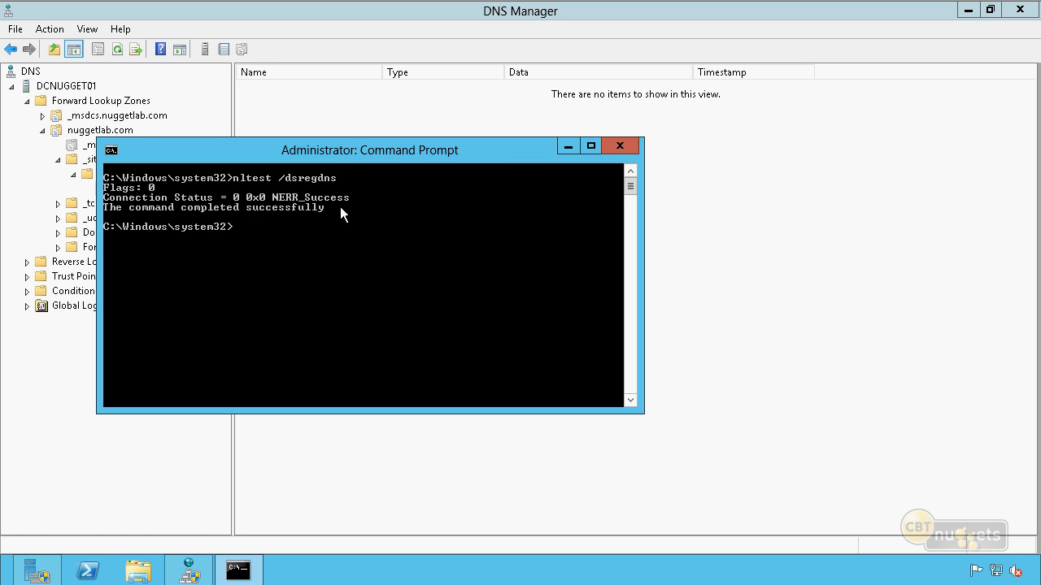
pyautogui.click(341, 122)
pyautogui.press('F5')
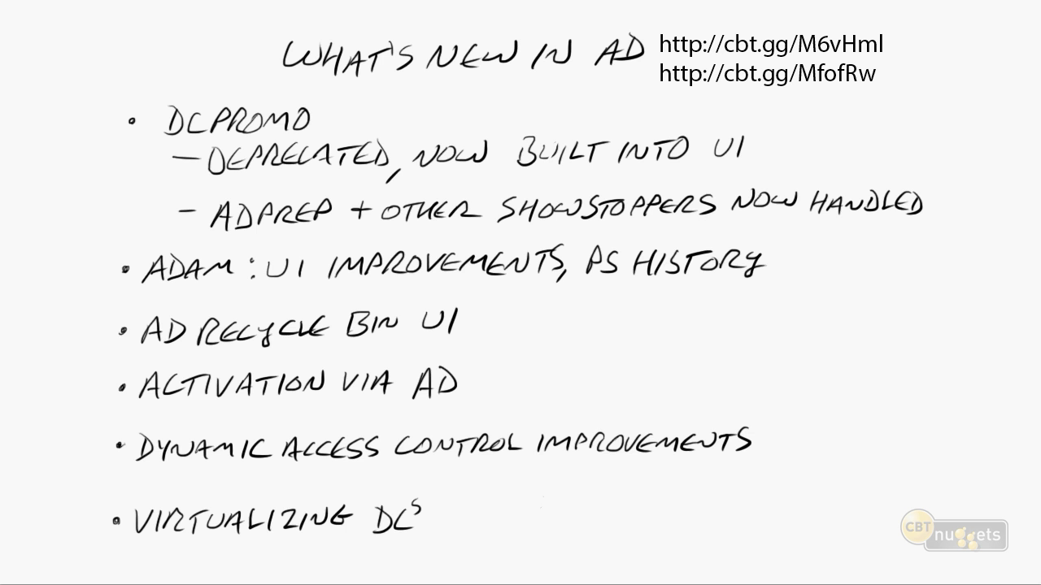
pyautogui.moveTo(299, 82); pyautogui.dragTo(617, 76)
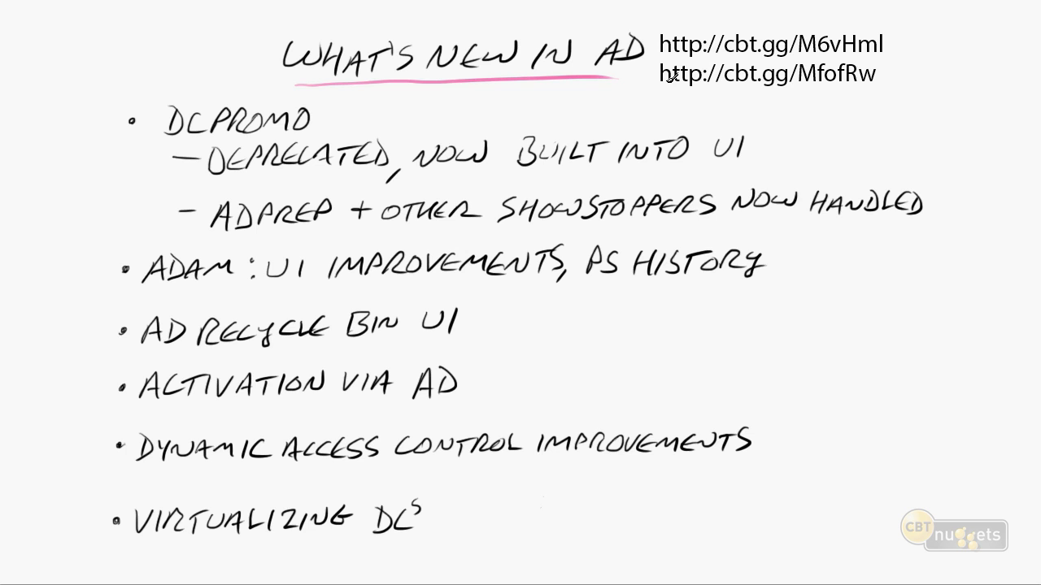
pyautogui.moveTo(893, 47); pyautogui.dragTo(911, 36)
pyautogui.moveTo(884, 72); pyautogui.dragTo(912, 60)
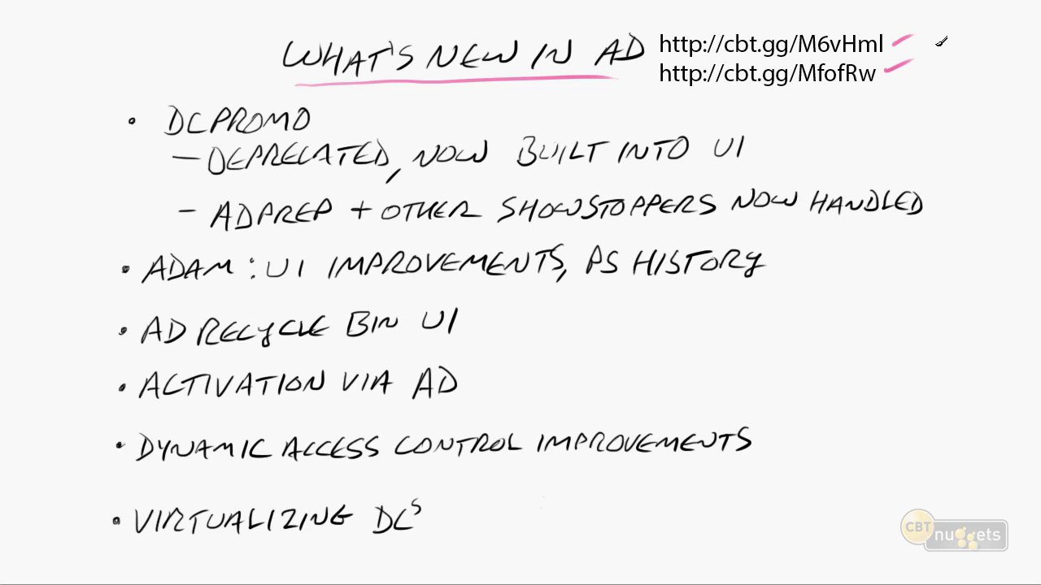
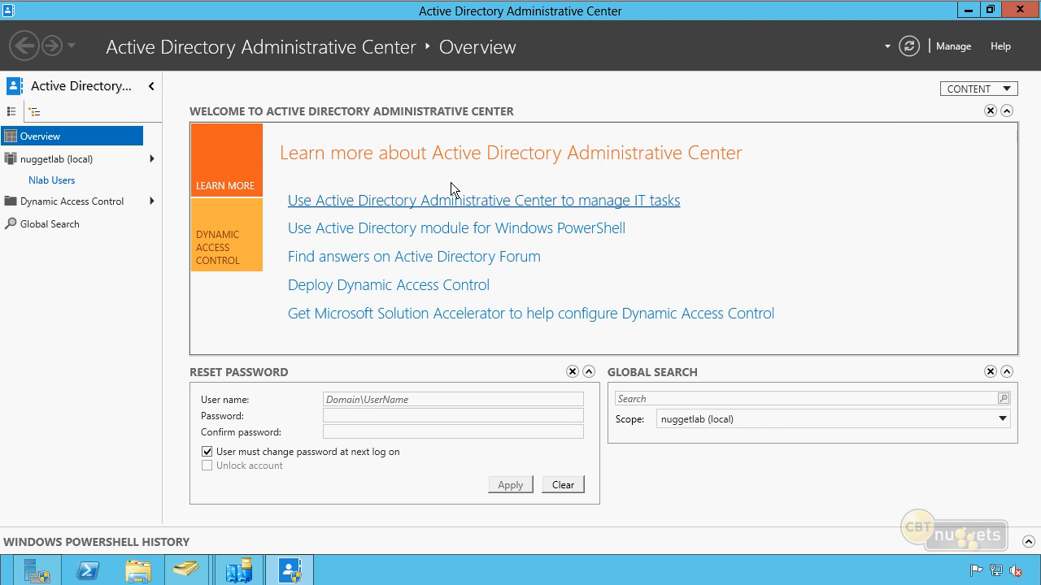
# Reset the password of the user account in the Nlab Users unit, entering and confirming the new account password
pyautogui.click(54, 182)
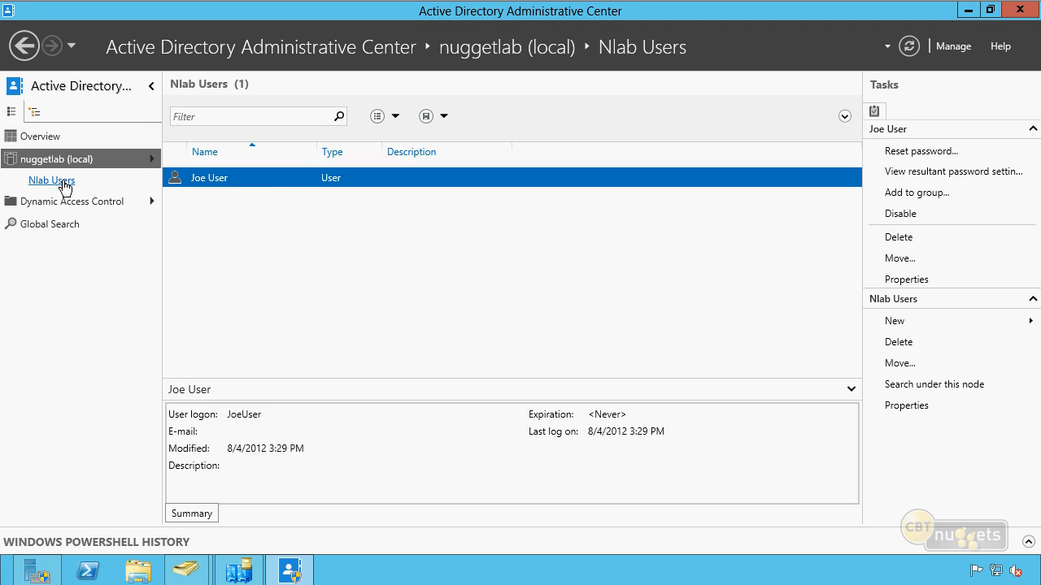
pyautogui.rightClick(308, 178)
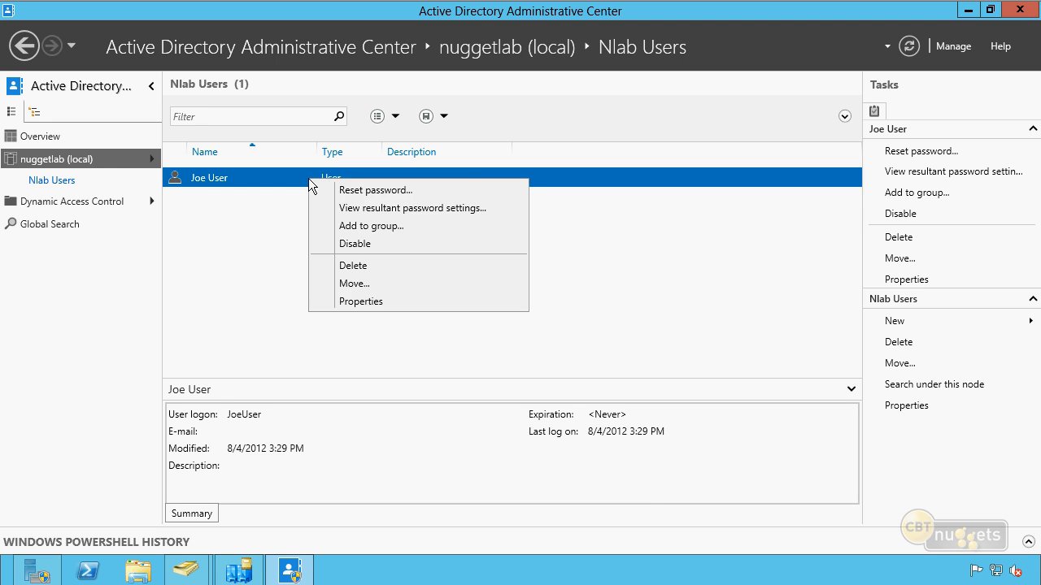
pyautogui.click(359, 192)
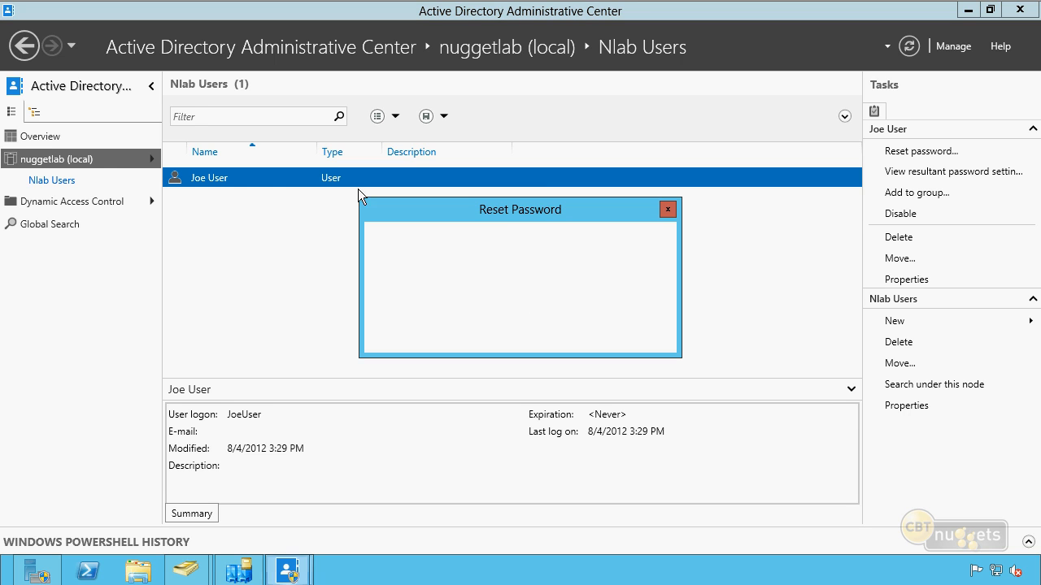
pyautogui.write('Pa$$w0rd')
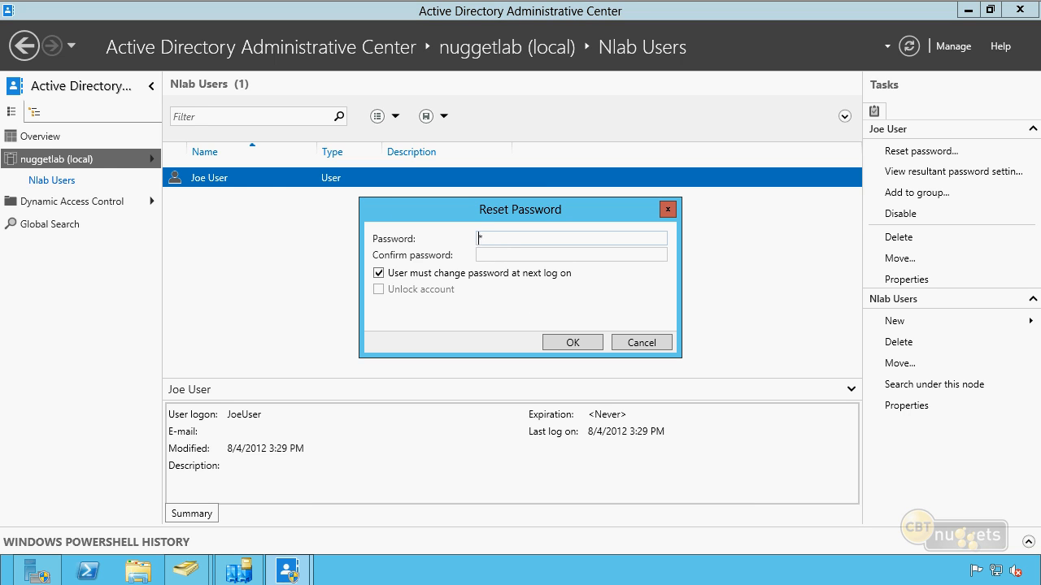
pyautogui.press('Tab')
pyautogui.write('Pa$$w0rd')
pyautogui.press('Tab')
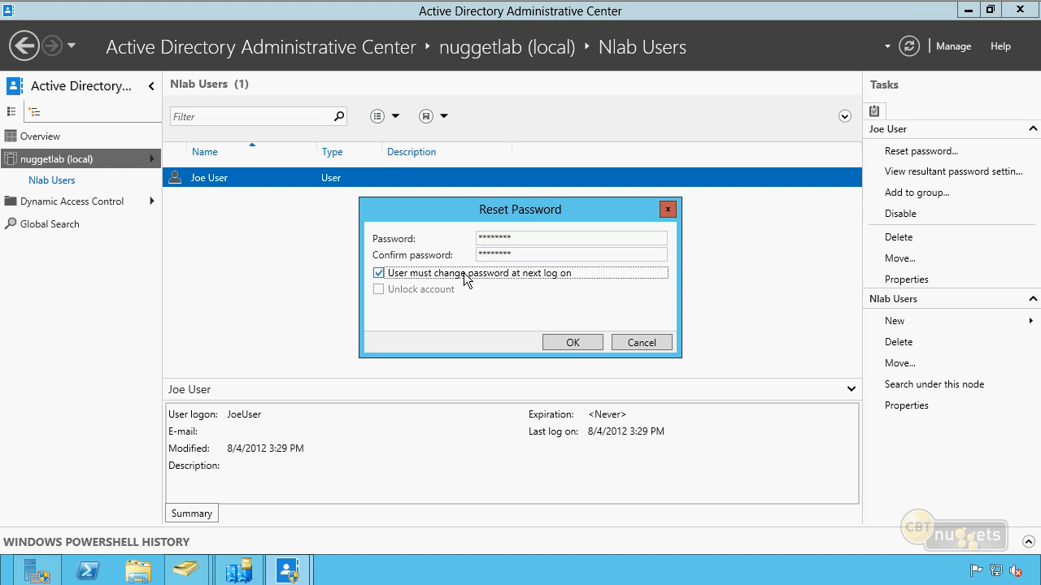
pyautogui.click(572, 342)
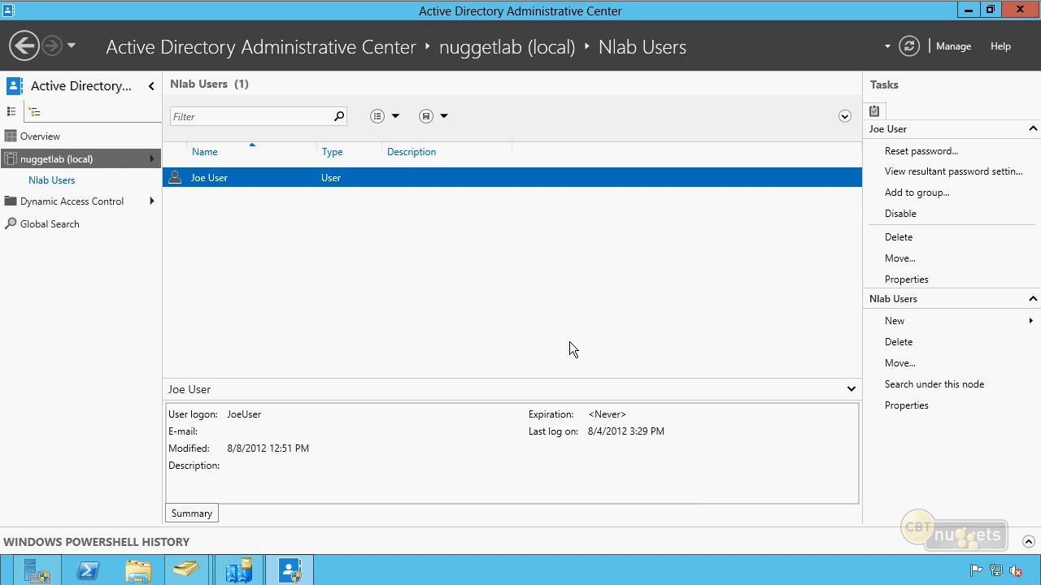
# Expand the Windows PowerShell History, show the full Set-ADAccountPassword entry and copy it
pyautogui.click(1029, 543)
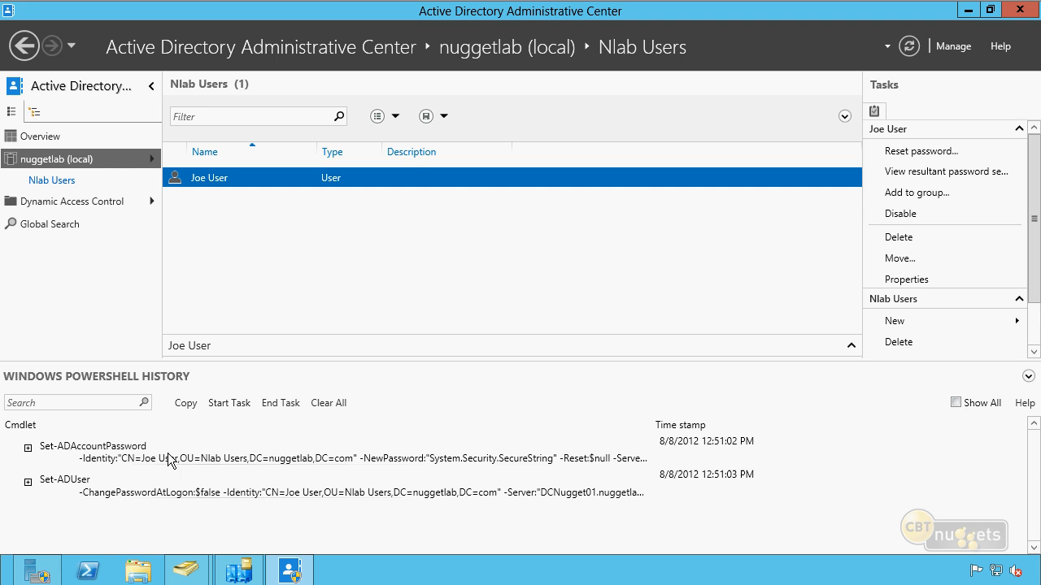
pyautogui.click(28, 447)
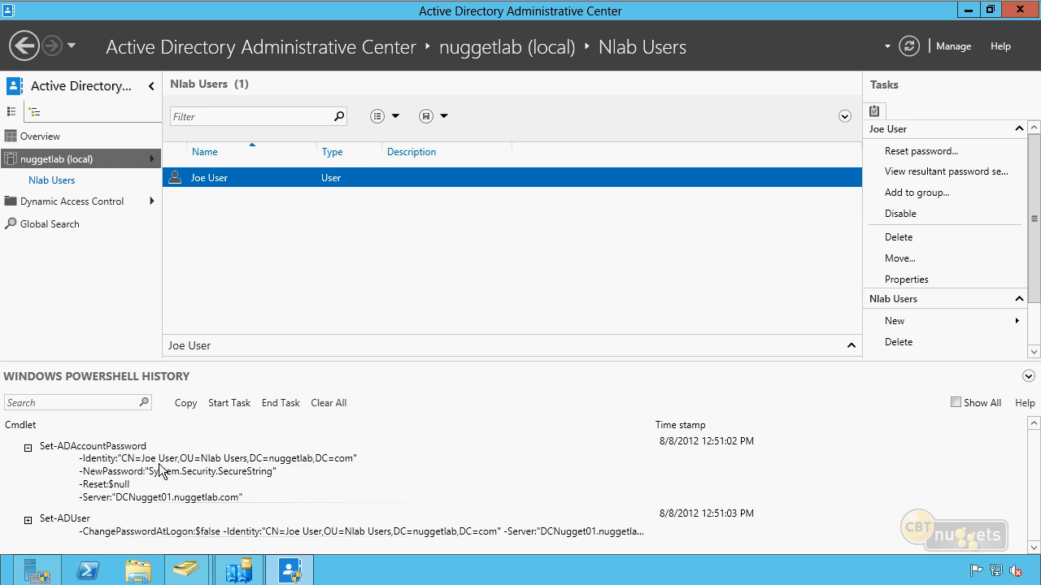
pyautogui.click(209, 482)
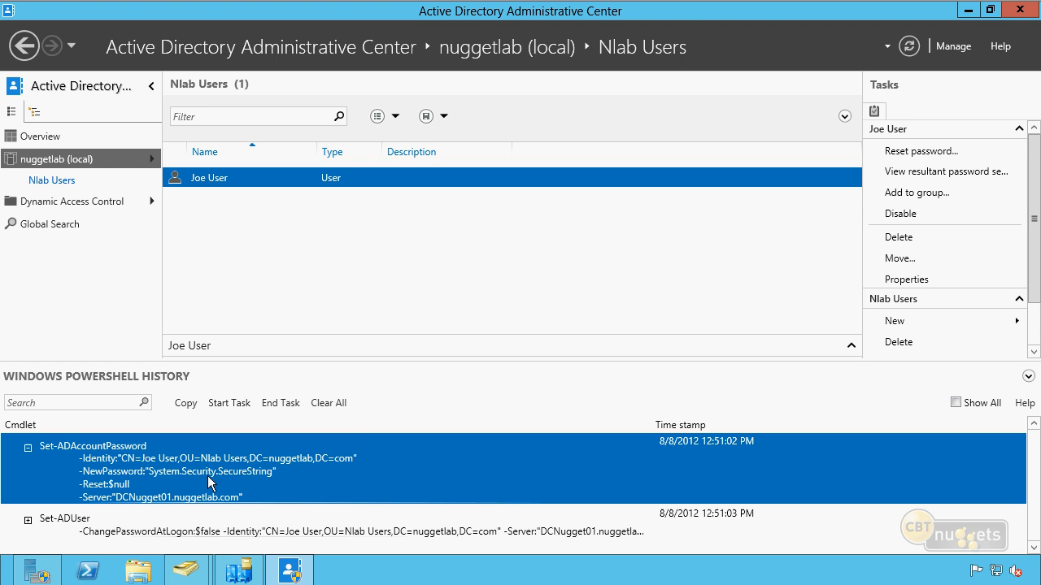
pyautogui.rightClick(253, 476)
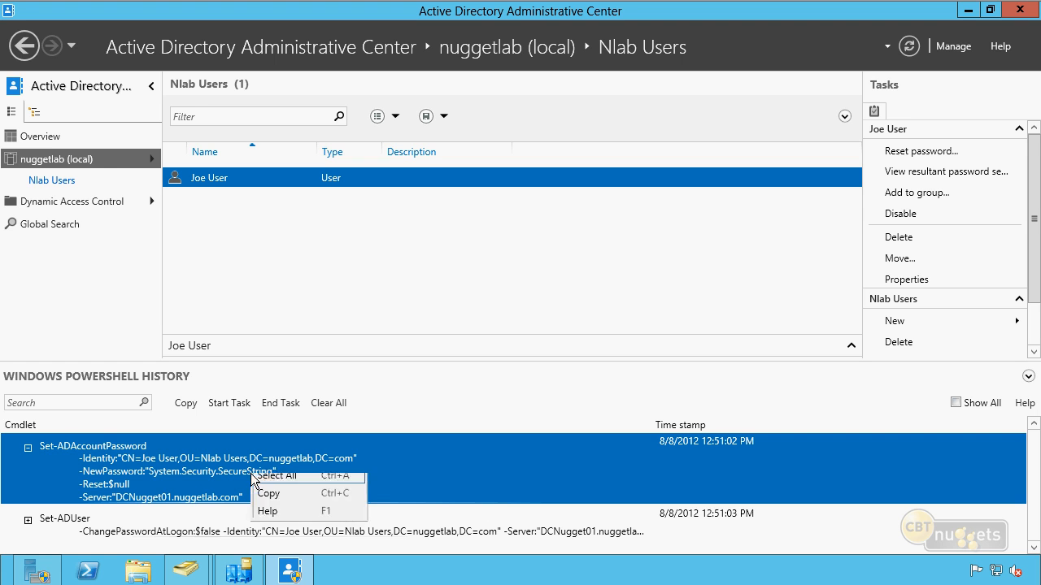
pyautogui.click(306, 504)
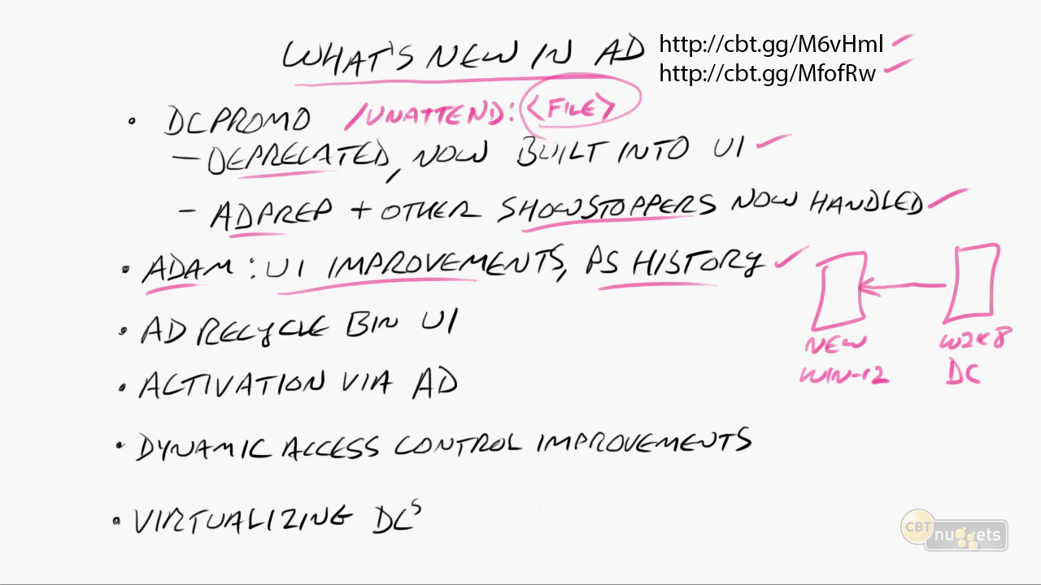
pyautogui.moveTo(141, 353); pyautogui.dragTo(397, 348)
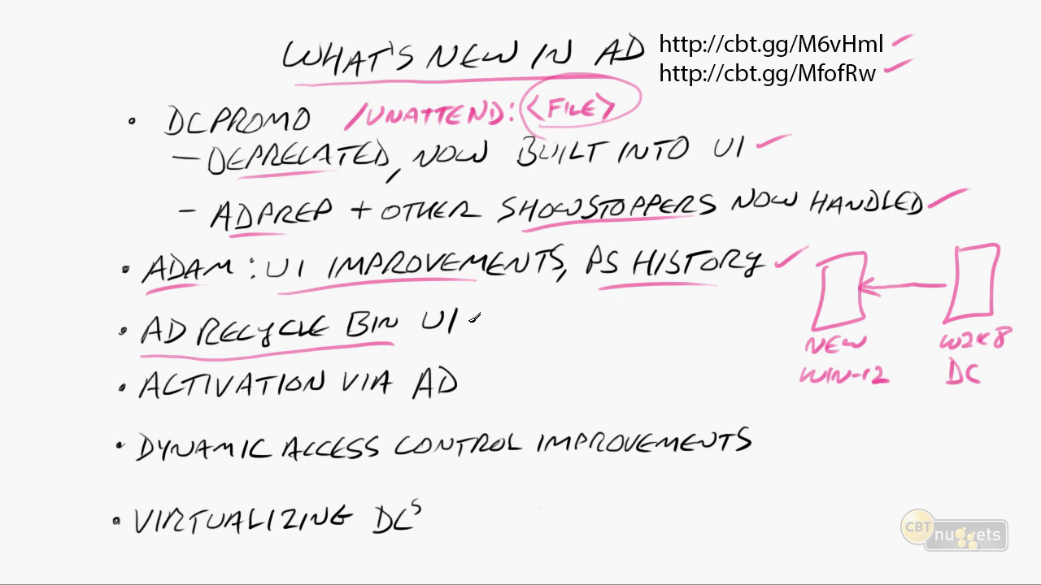
pyautogui.moveTo(467, 317); pyautogui.dragTo(497, 307)
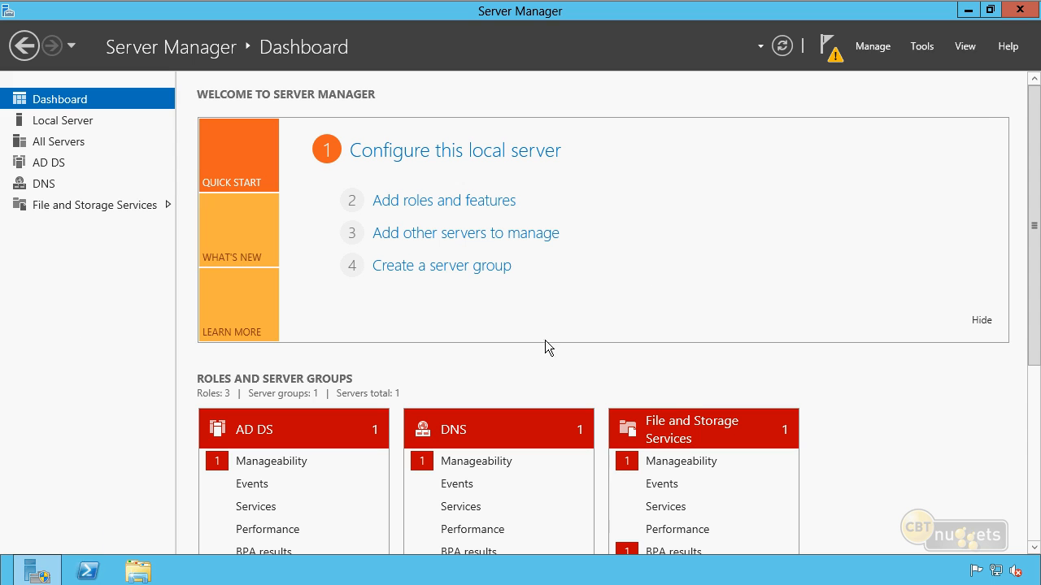
pyautogui.click(921, 46)
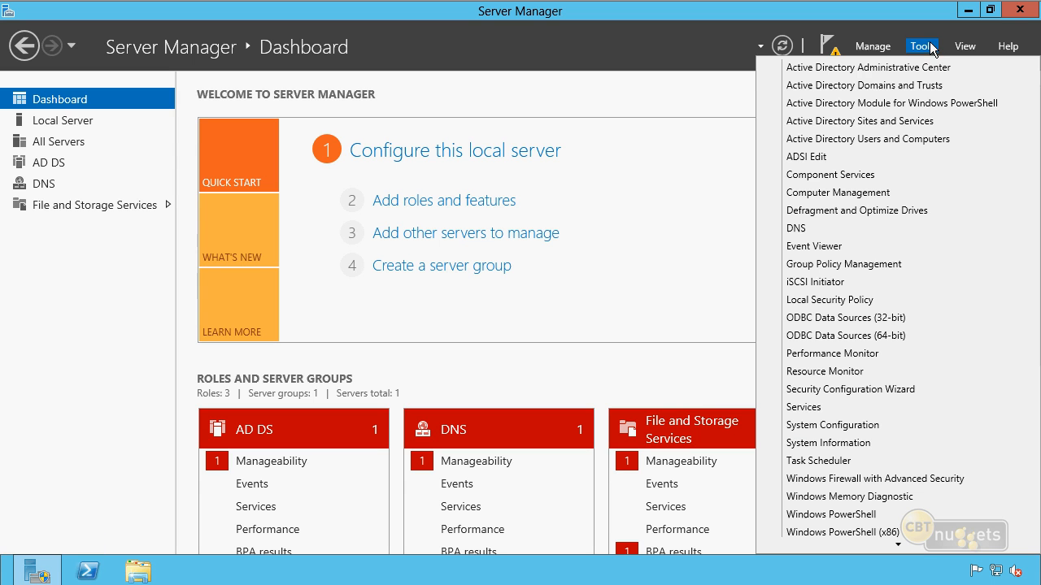
pyautogui.click(950, 108)
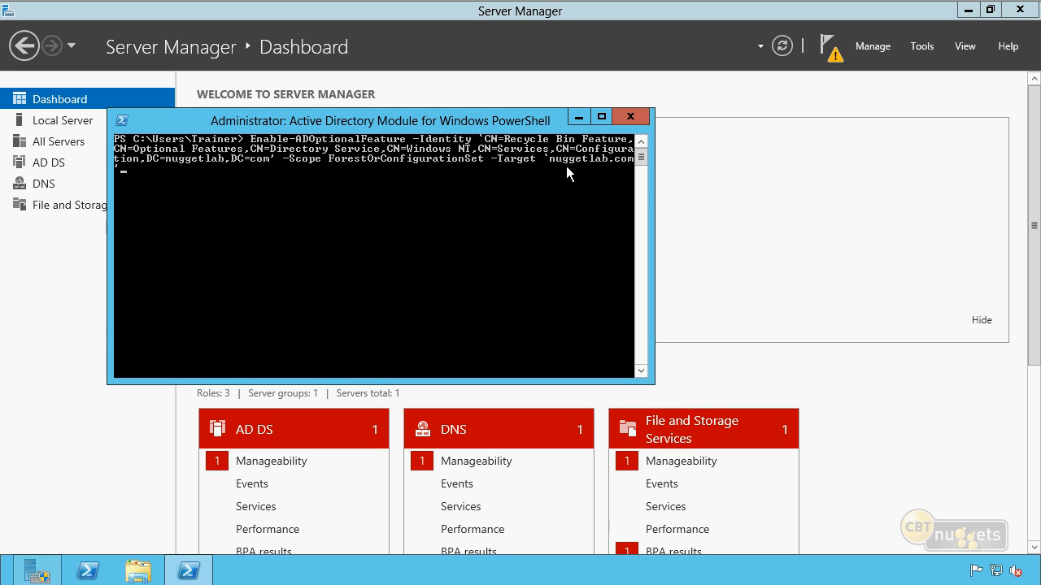
pyautogui.click(632, 117)
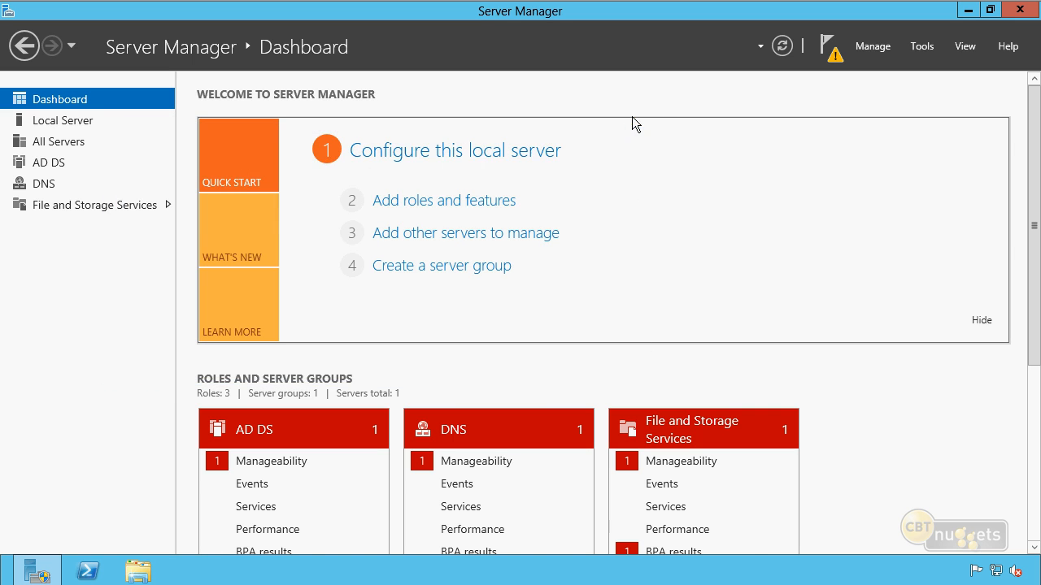
# Open Active Directory Administrative Center and enable the Recycle Bin for the nuggetlab (local) domain
pyautogui.click(919, 49)
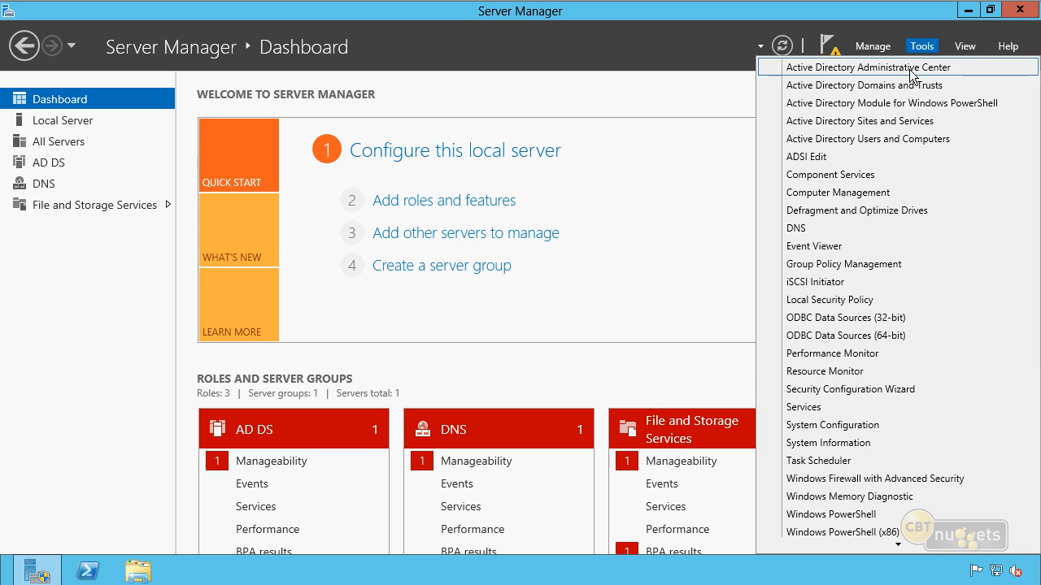
pyautogui.click(909, 70)
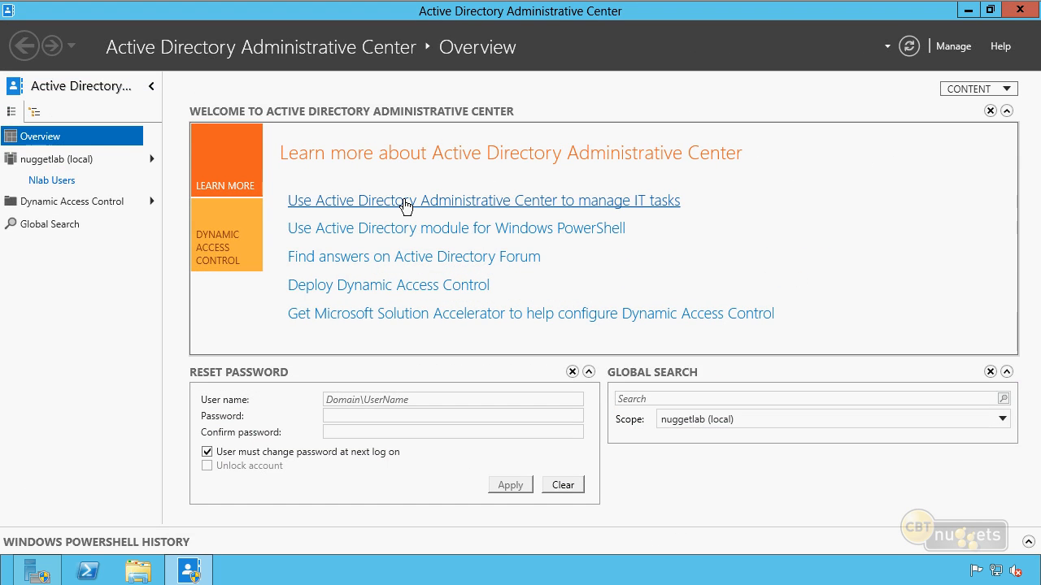
pyautogui.click(69, 159)
pyautogui.rightClick(68, 158)
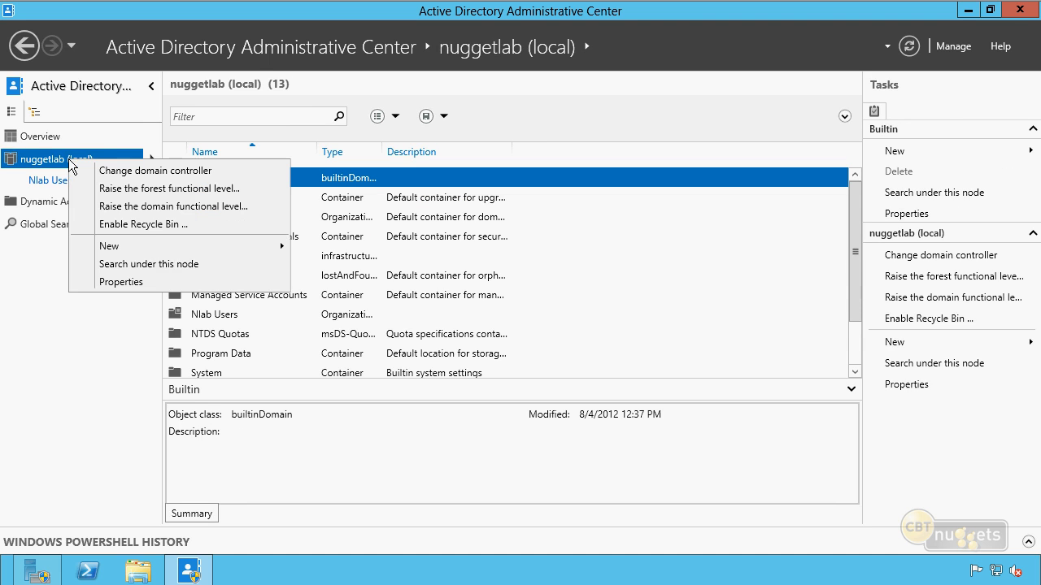
pyautogui.click(165, 226)
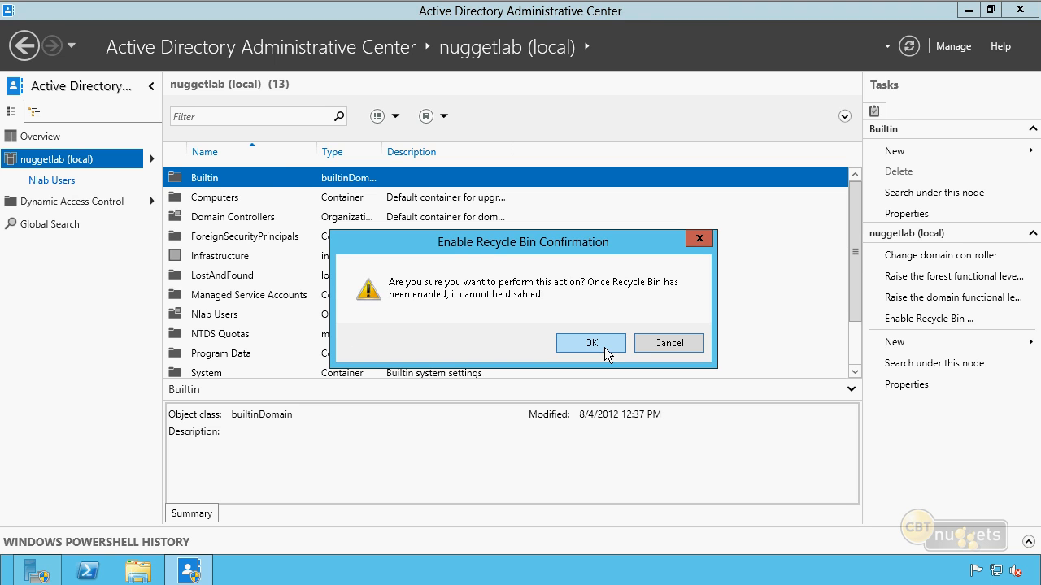
pyautogui.click(604, 347)
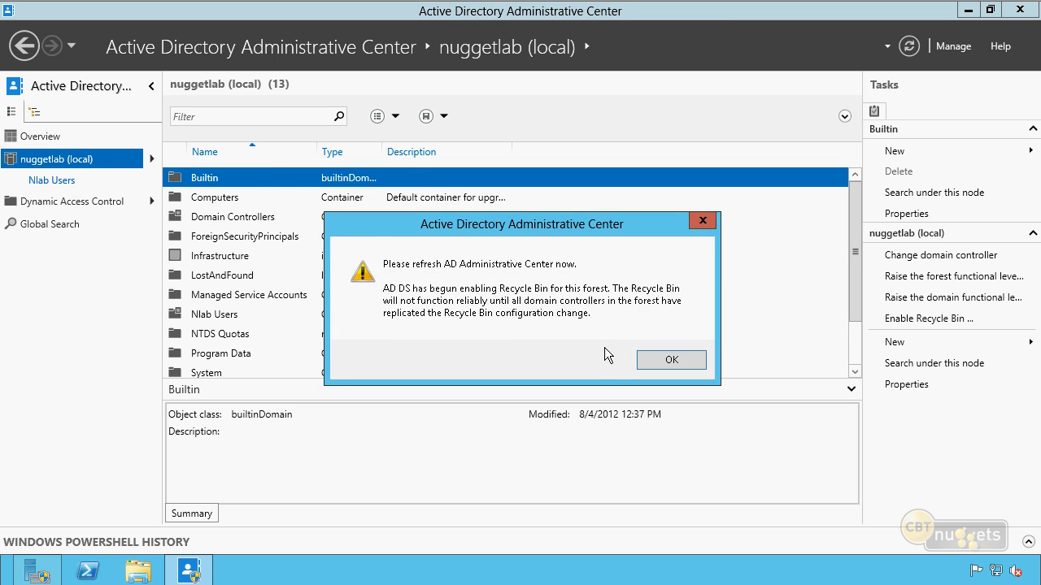
pyautogui.click(666, 364)
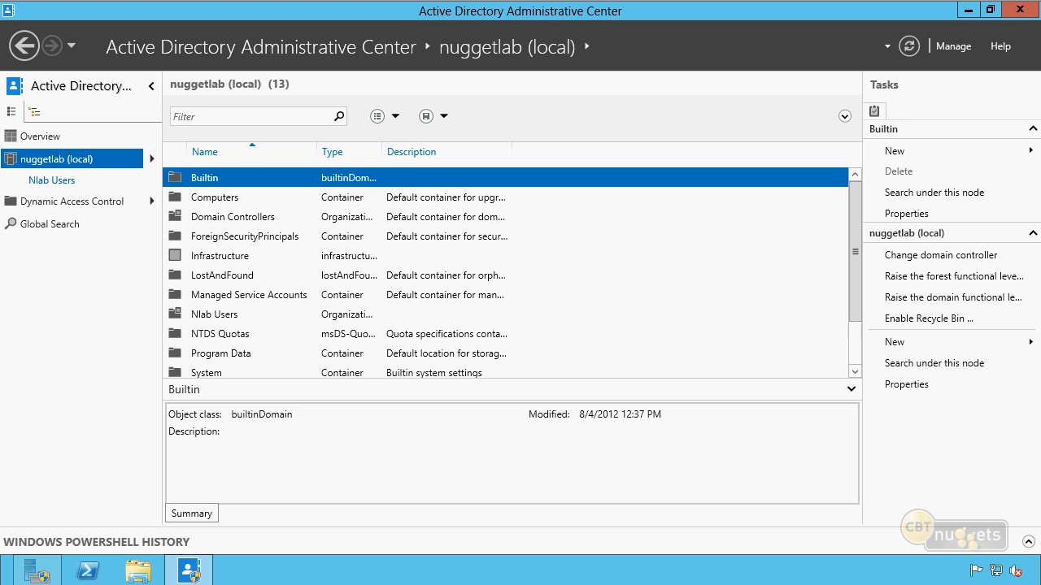
# Delete the user account from the Nlab Users organizational unit
pyautogui.click(70, 181)
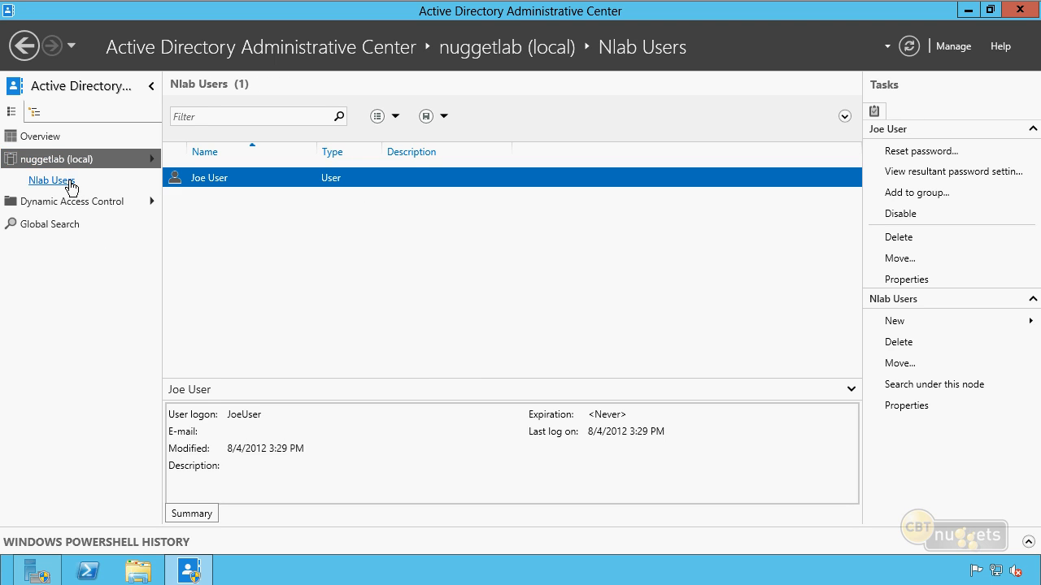
pyautogui.rightClick(61, 185)
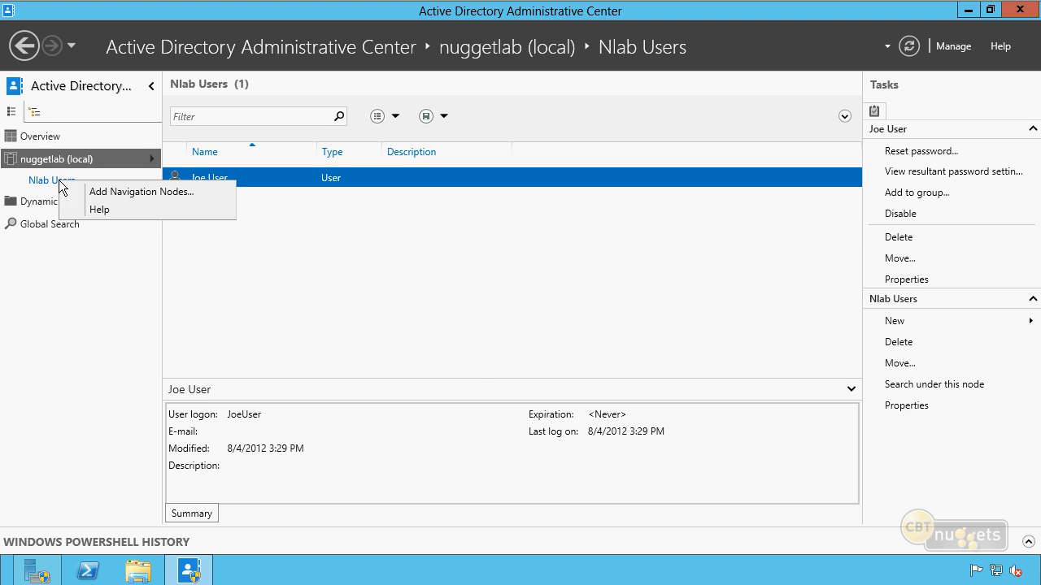
pyautogui.press('Escape')
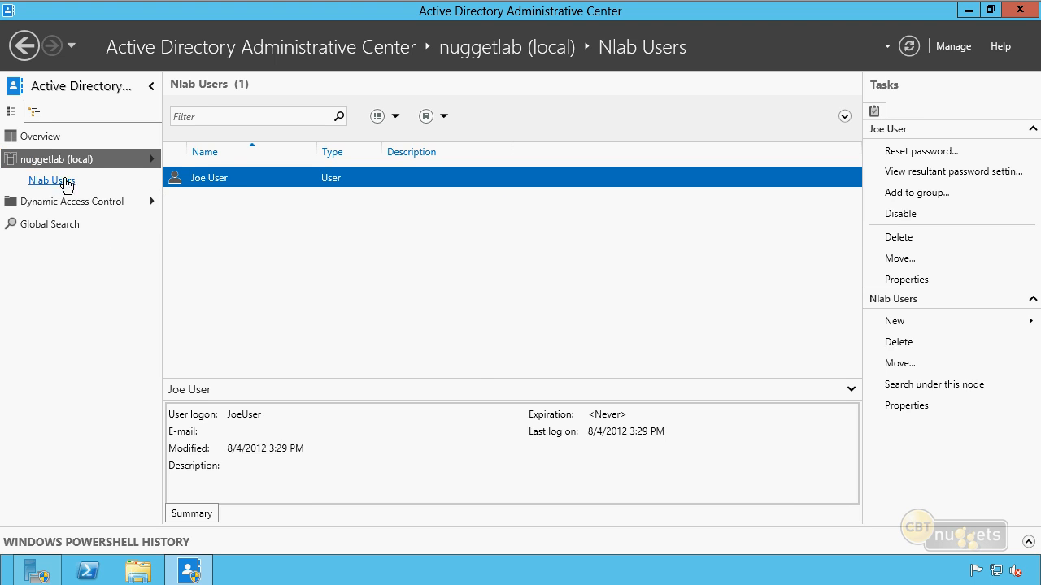
pyautogui.rightClick(249, 178)
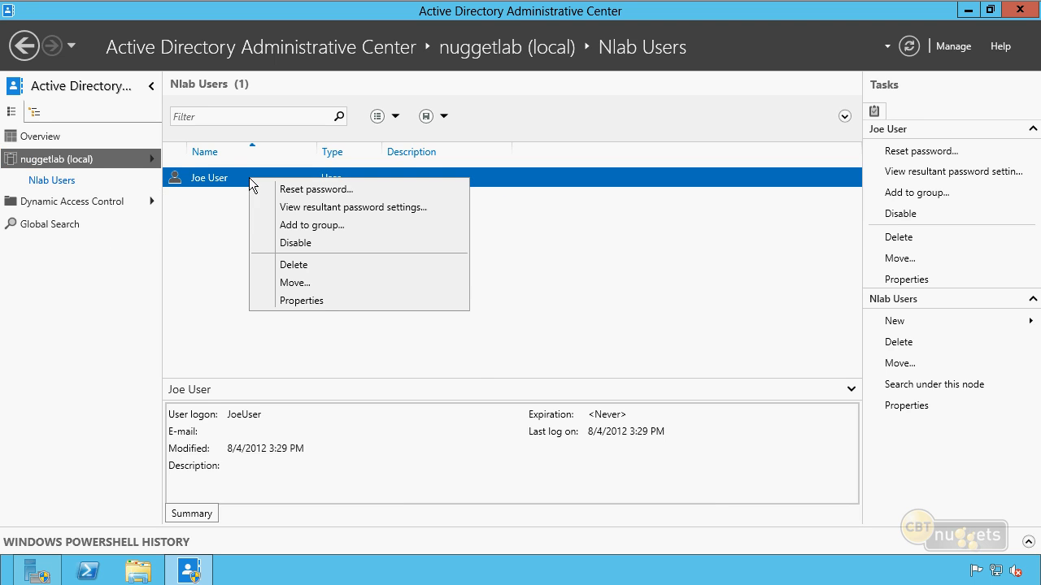
pyautogui.click(305, 265)
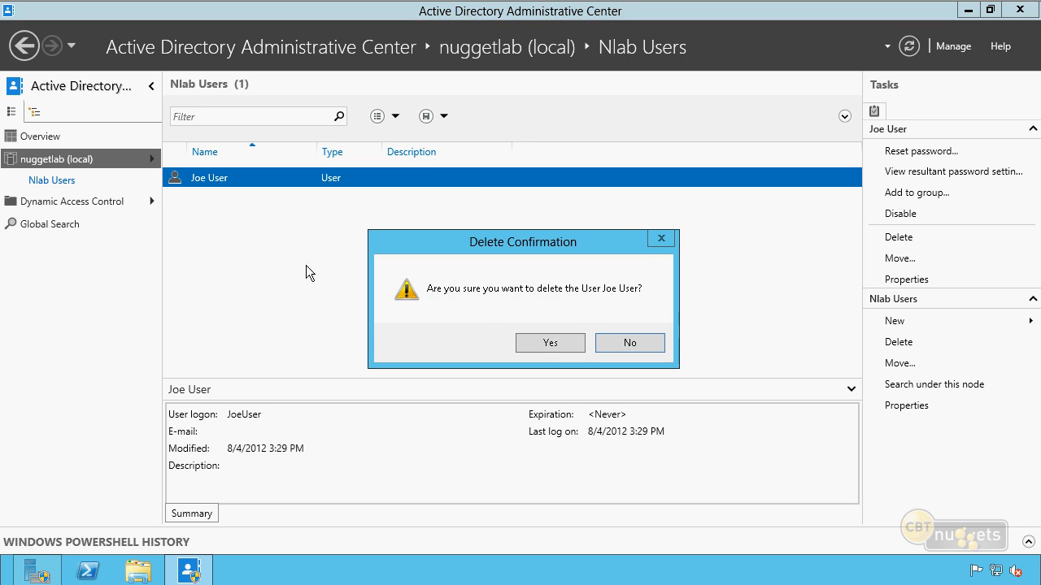
pyautogui.click(557, 347)
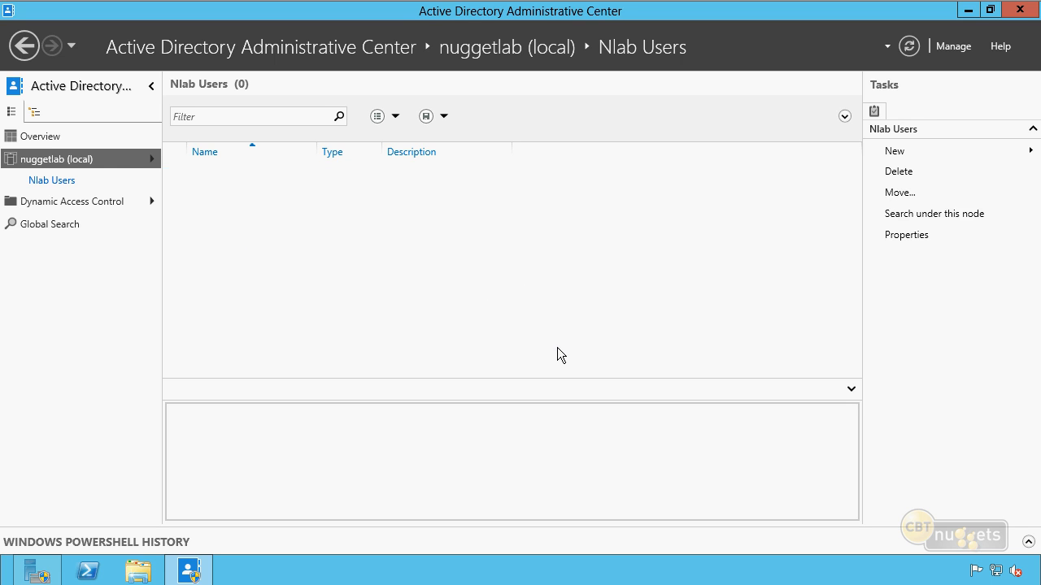
# Refresh the nuggetlab (local) domain view and open its Deleted Objects container
pyautogui.click(79, 158)
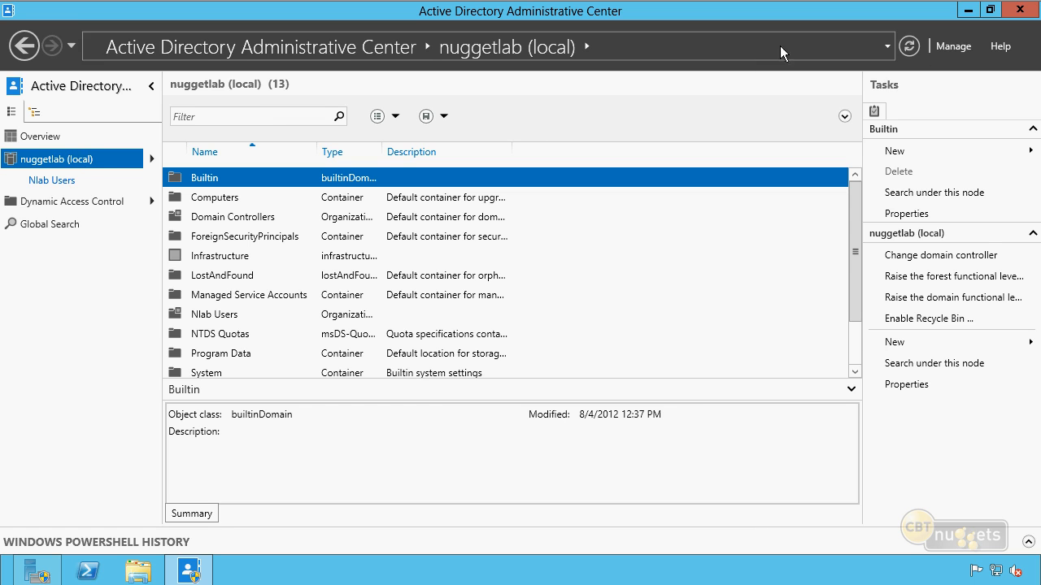
pyautogui.click(909, 46)
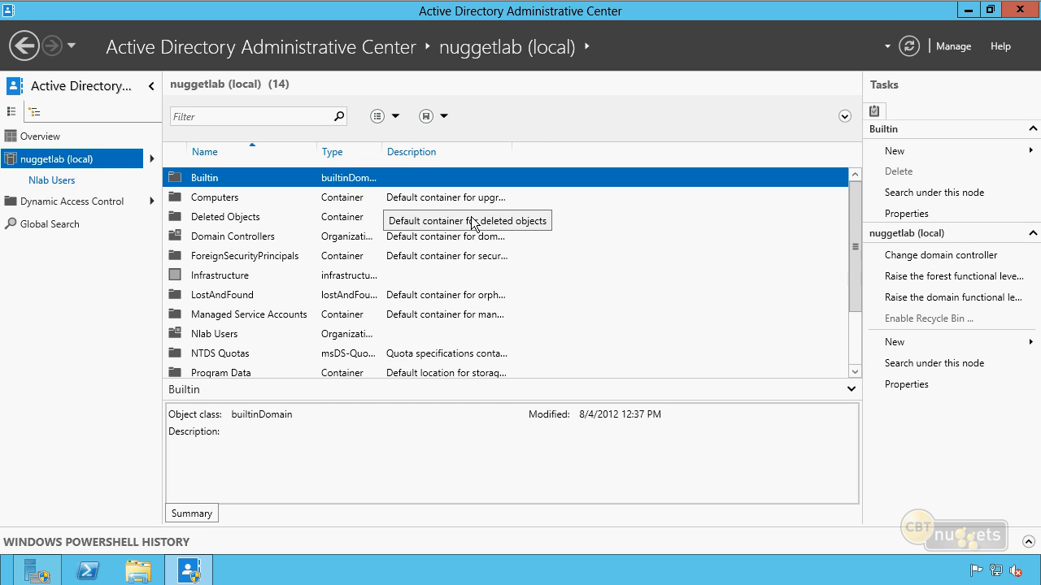
pyautogui.click(218, 218)
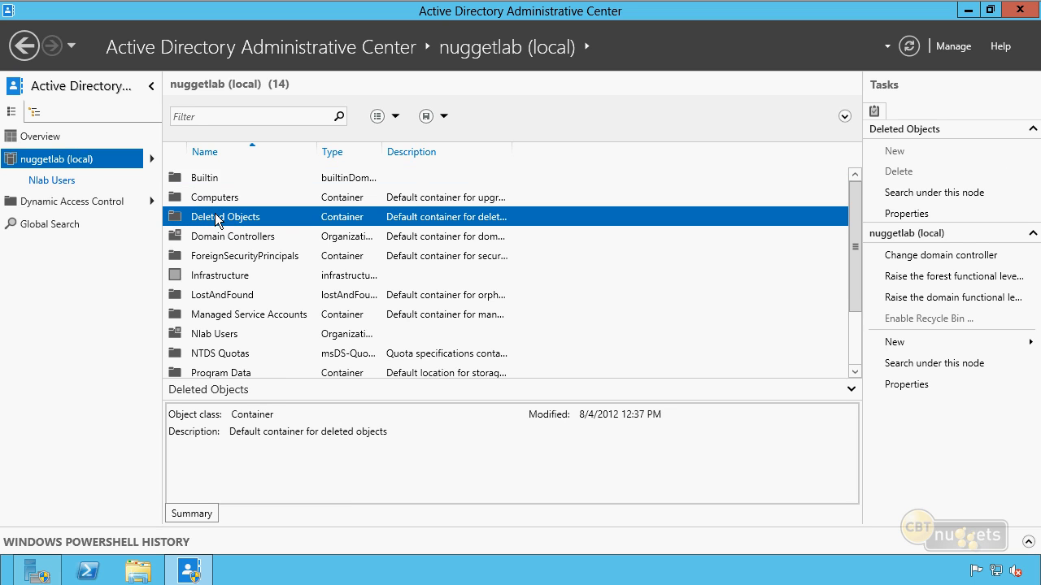
pyautogui.doubleClick(218, 217)
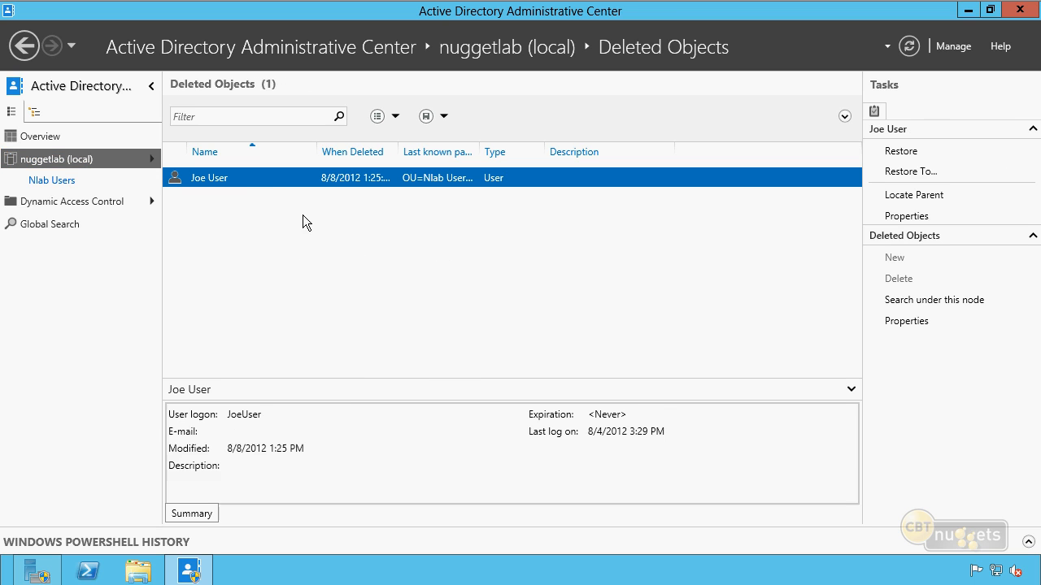
# Restore the deleted user account to its original location and open Nlab Users to check it
pyautogui.rightClick(272, 182)
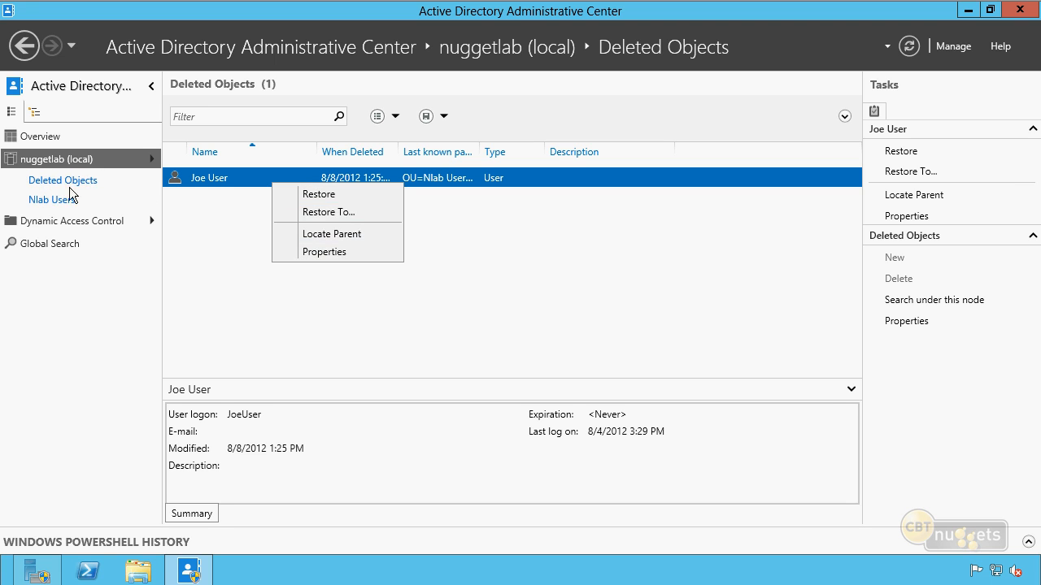
pyautogui.click(330, 194)
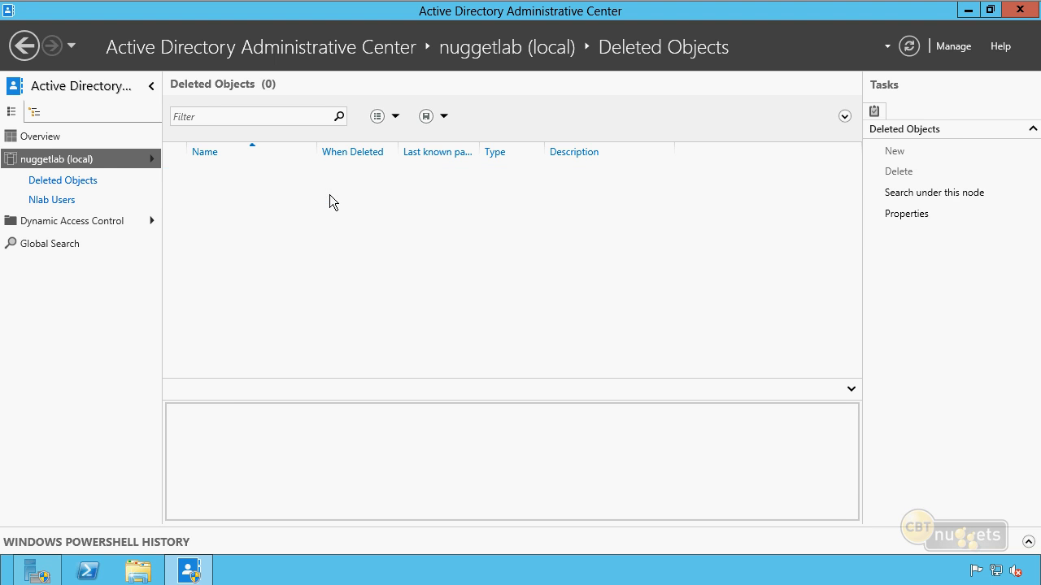
pyautogui.click(49, 199)
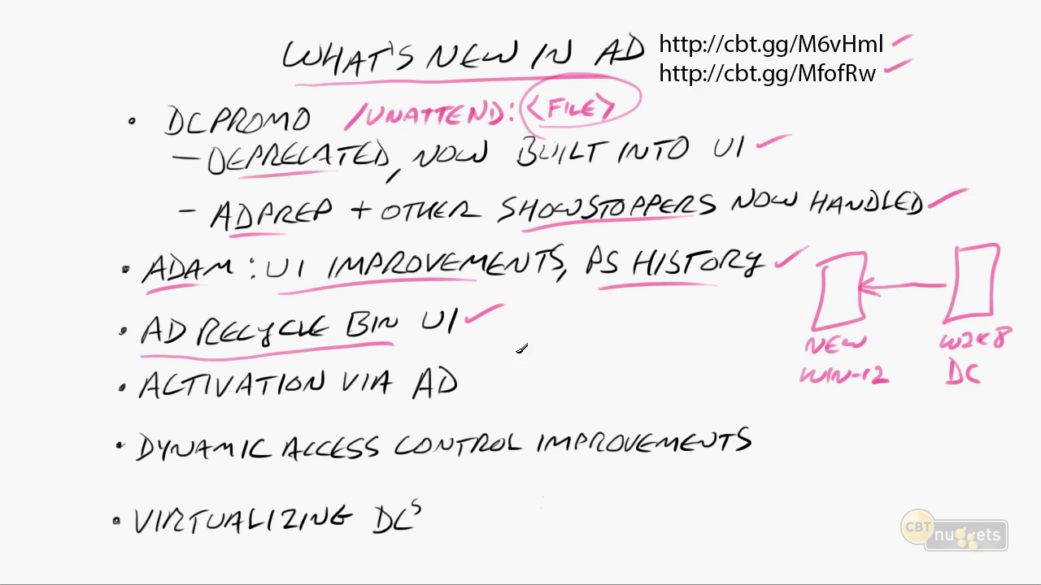
pyautogui.moveTo(469, 378); pyautogui.dragTo(504, 373)
pyautogui.moveTo(417, 396); pyautogui.dragTo(460, 397)
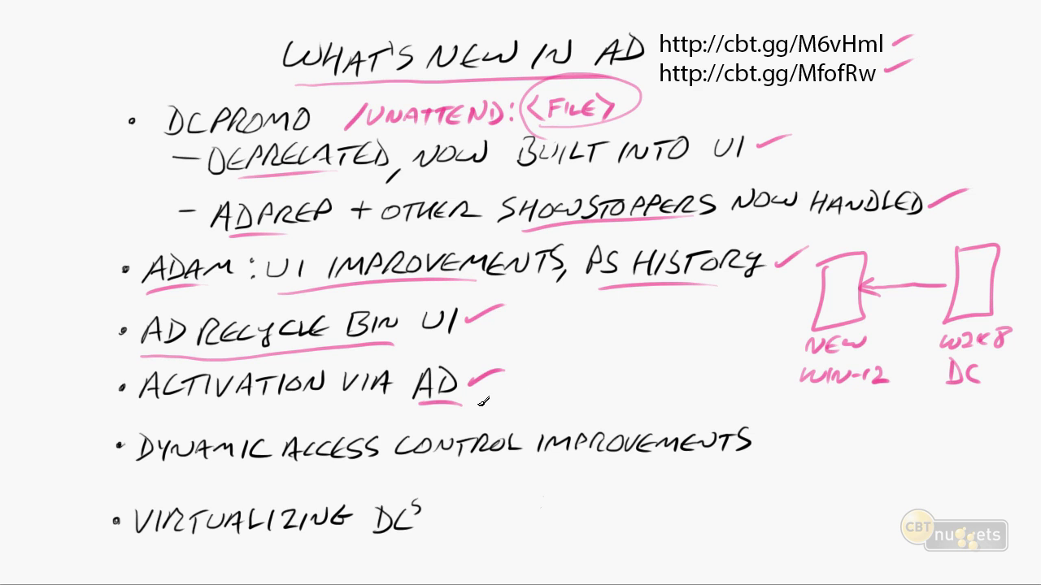